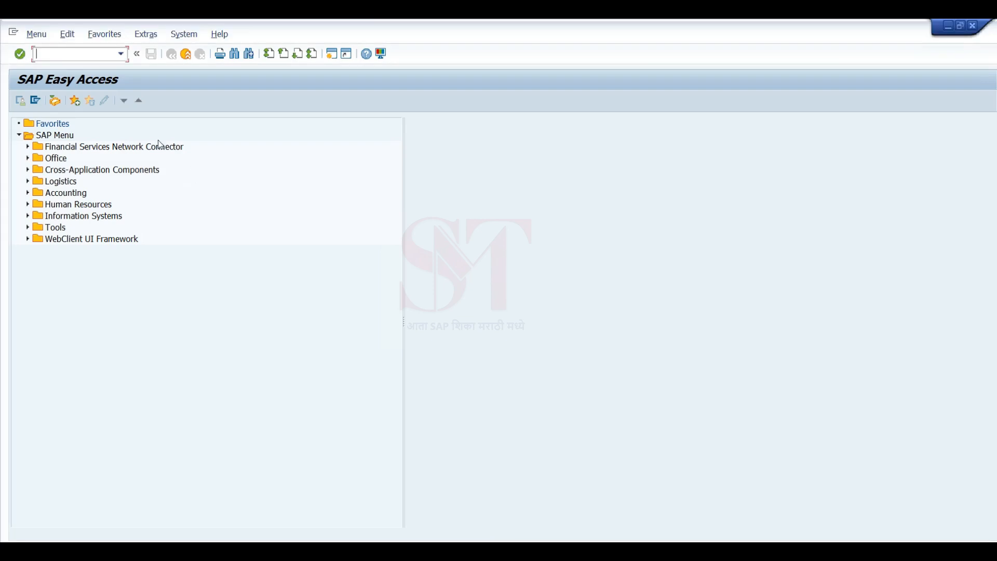
Open the SPRO implementation guide and select the plant definition activity under Enterprise Structure > Definition > Logistics - General
type("SPRO")
key("Return")
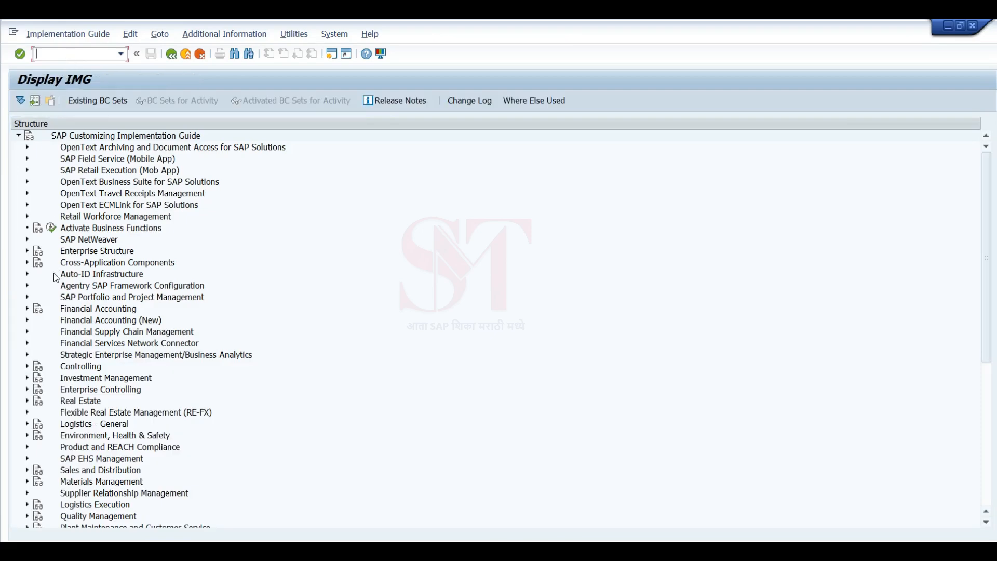
left_click(27, 250)
left_click(36, 274)
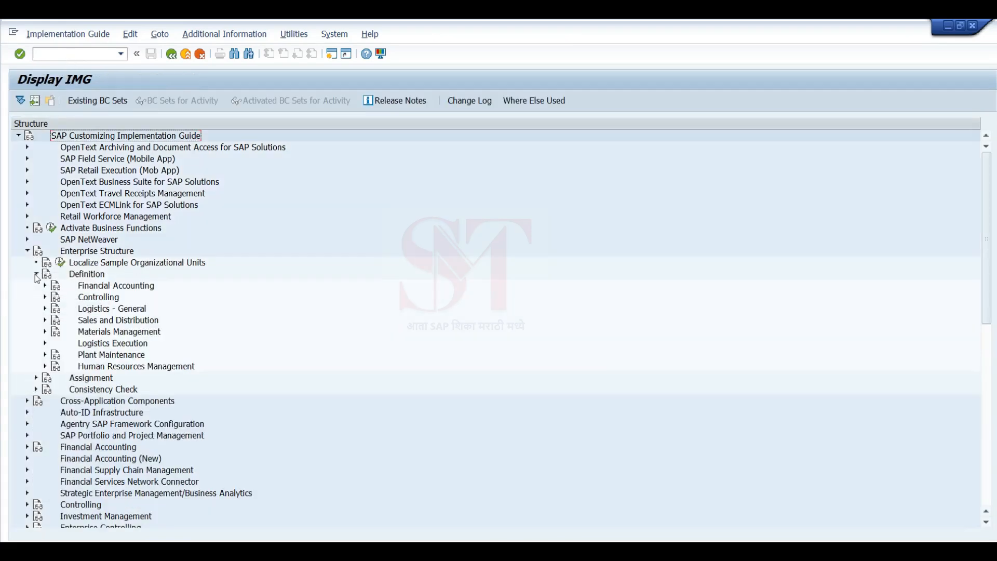
double_click(87, 311)
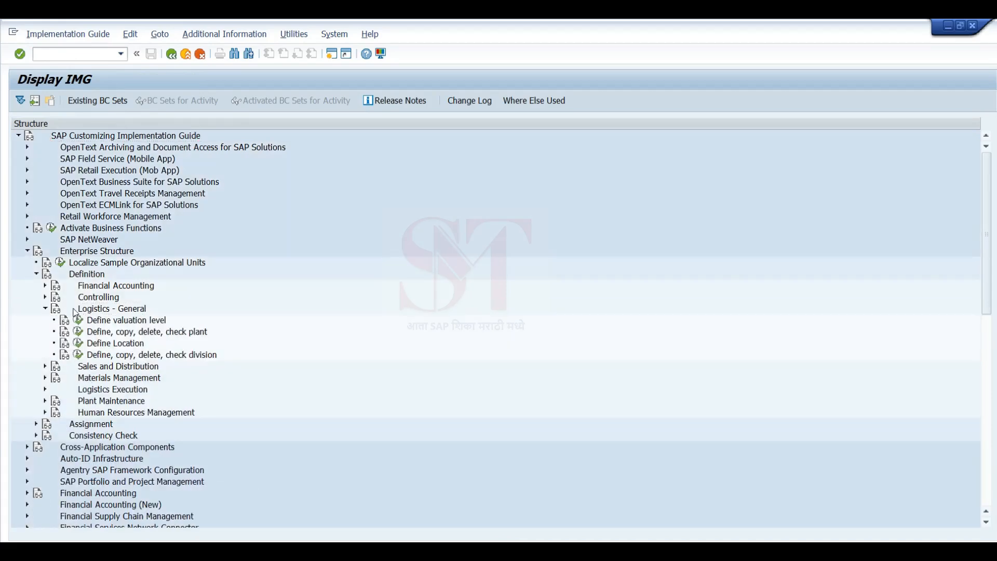
left_click(152, 333)
Switch to the Excel notes, highlight the row on STO with SD shipping without billing, and return to SAP
left_click(726, 550)
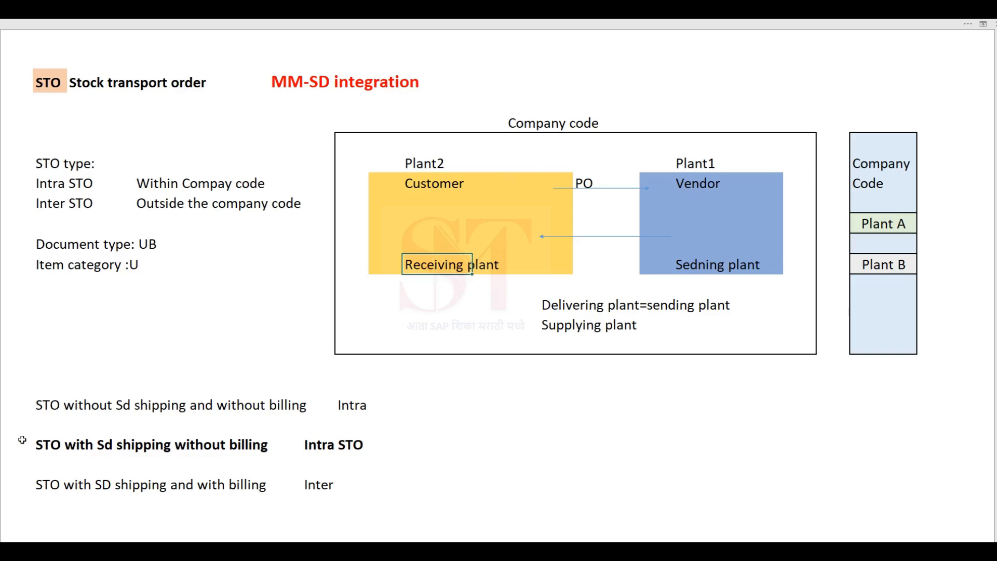
left_click_drag(22, 440, 363, 441)
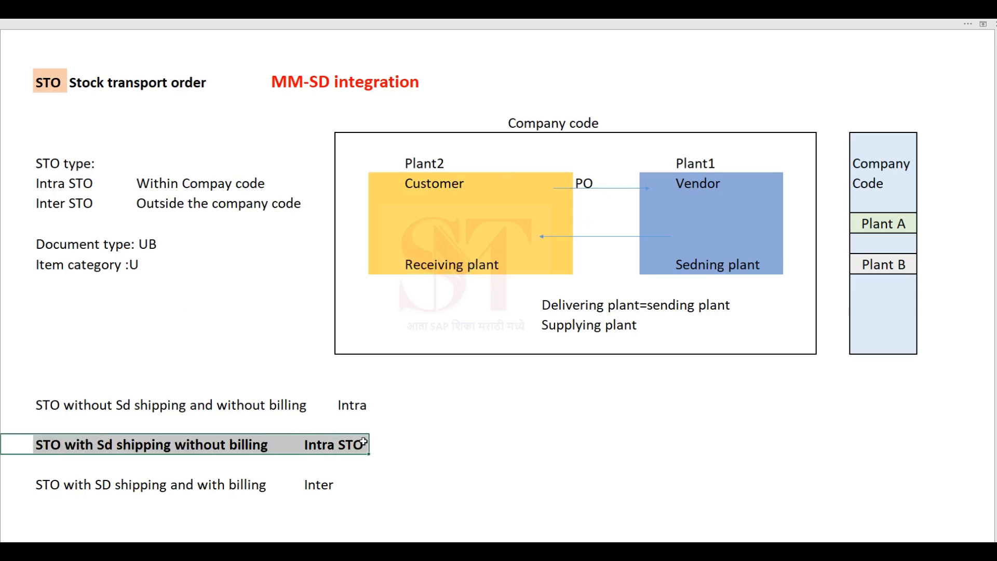
left_click(404, 426)
key("alt+Tab")
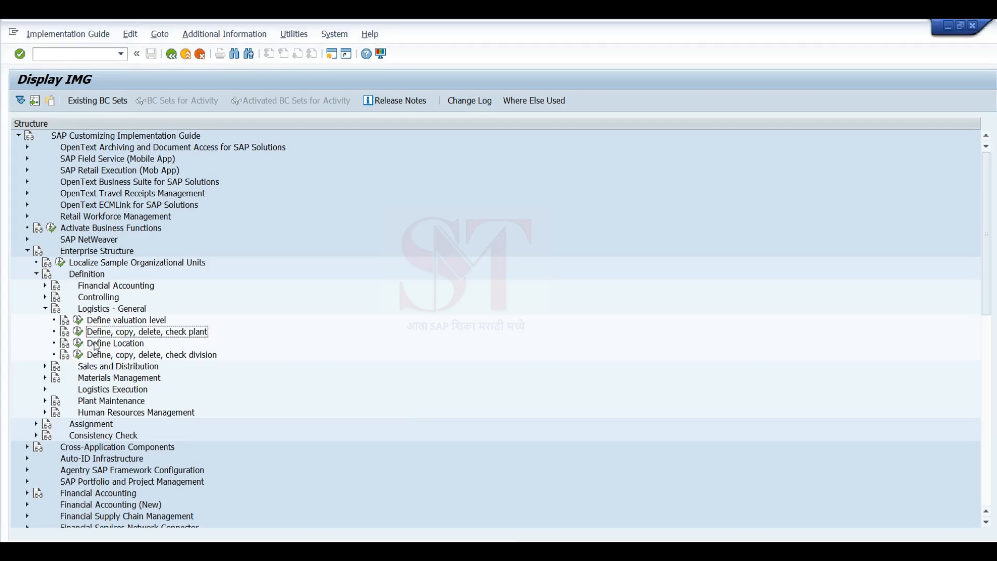
Review the Sales and Distribution definition activities for sales organization, distribution channel, sales office and sales group
left_click(45, 367)
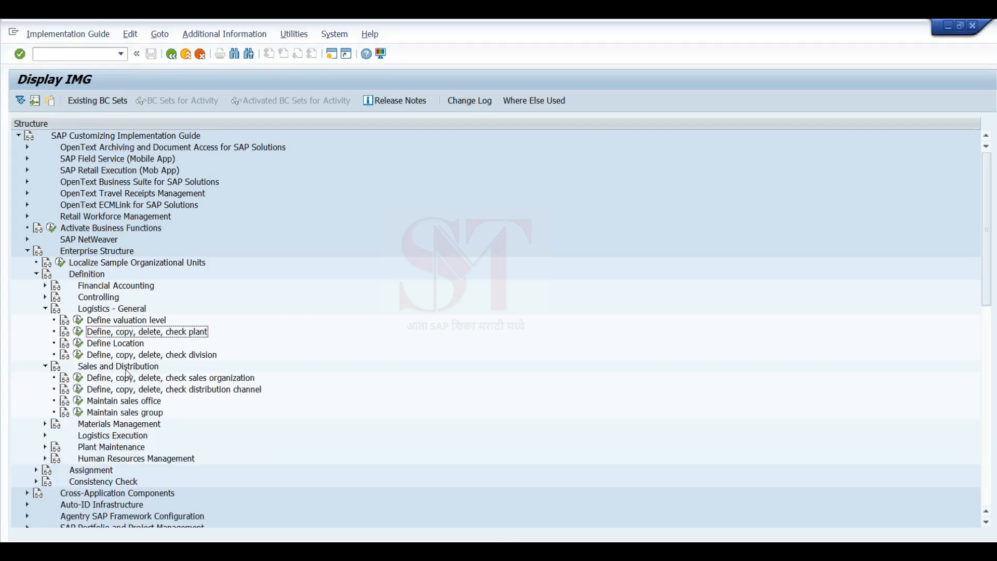
left_click(187, 379)
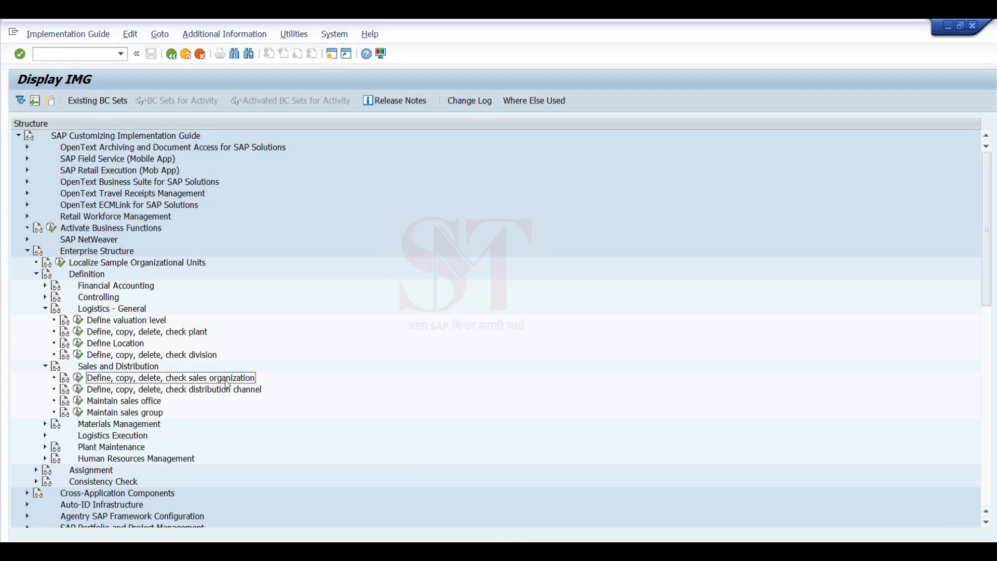
left_click(221, 392)
left_click(127, 405)
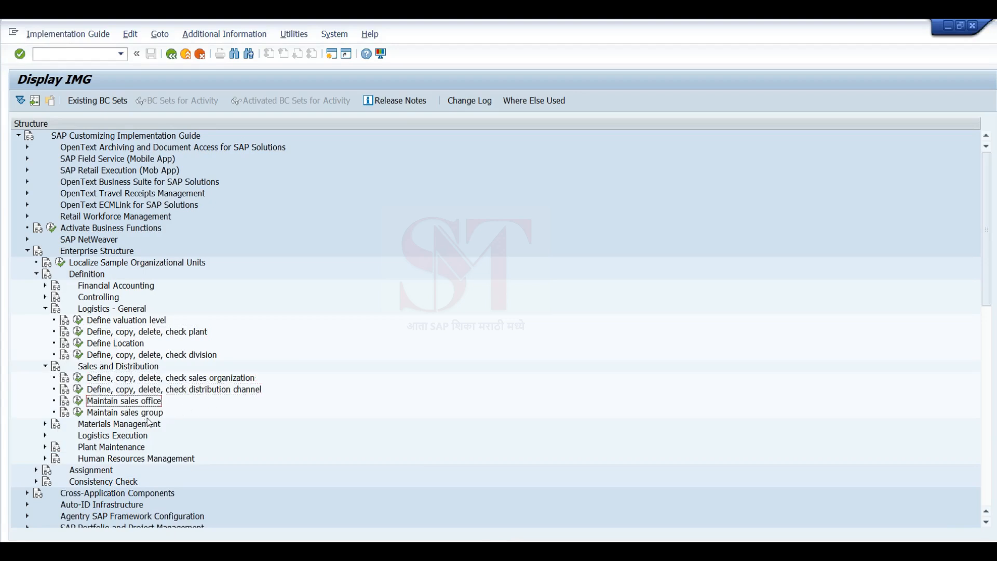
left_click(146, 414)
Review the purchasing organization definition under Materials Management and the loading and shipping point definitions under Logistics Execution
left_click(45, 424)
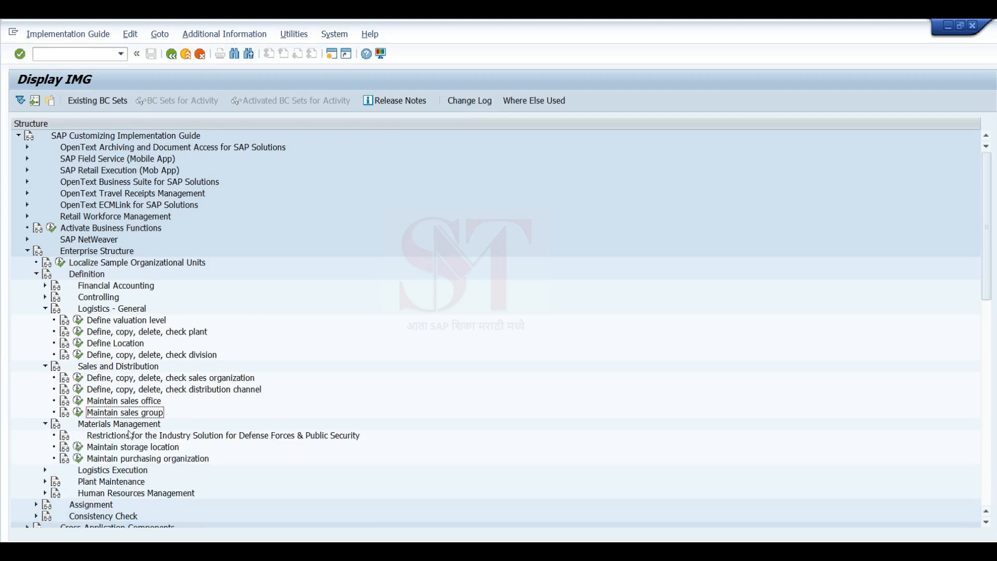
left_click(152, 459)
scroll(160, 459, "down", 3)
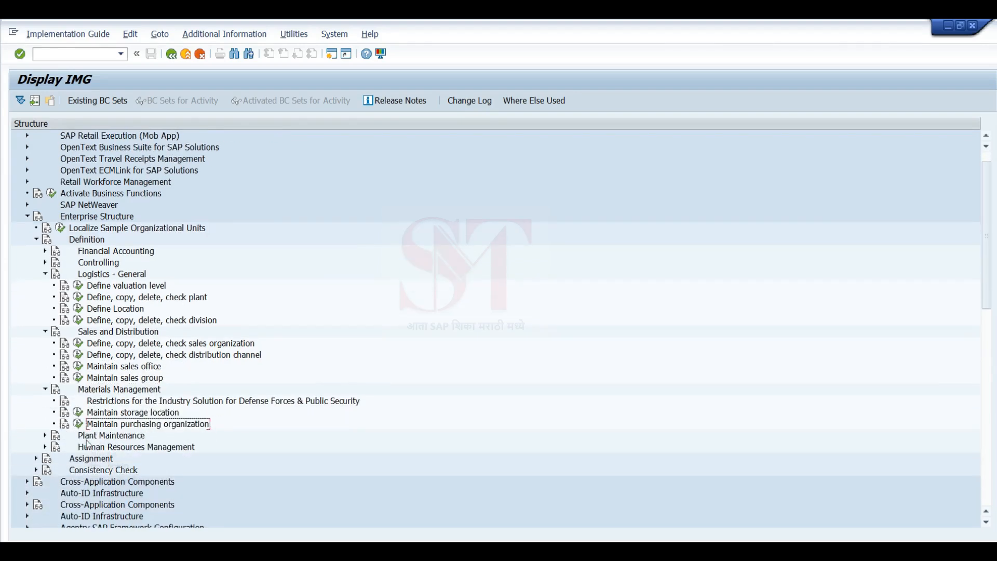
left_click(45, 413)
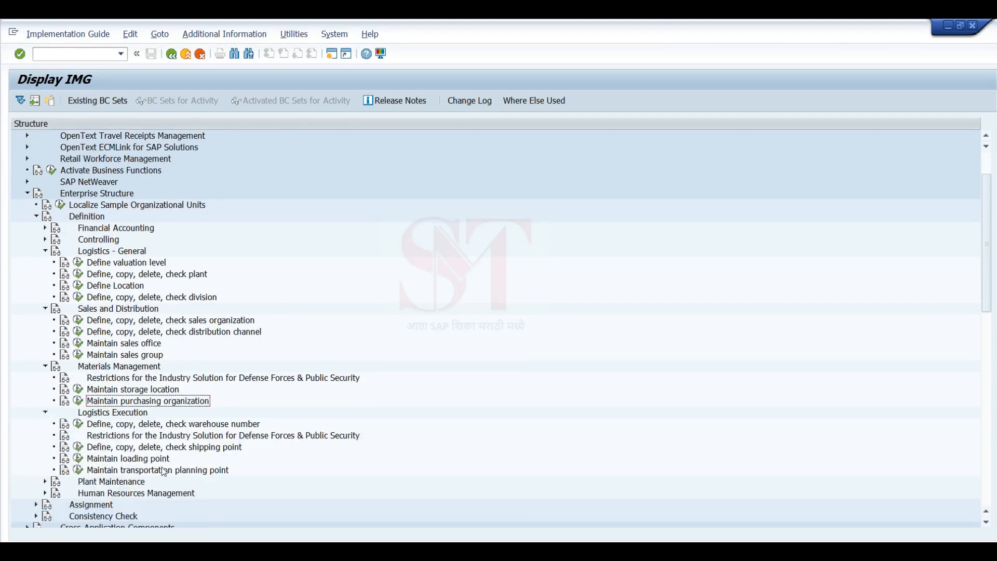
left_click(145, 460)
left_click(164, 448)
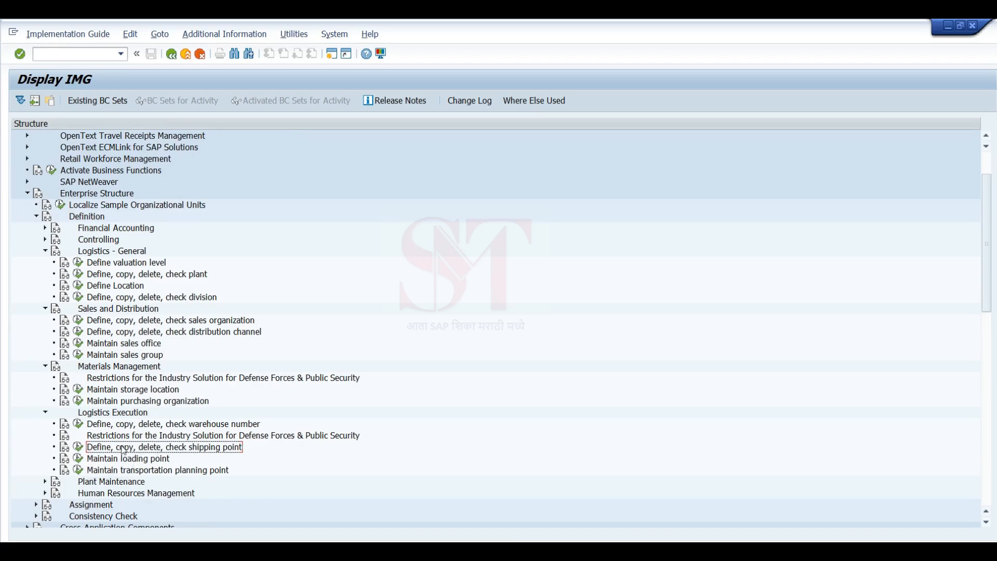
Collapse Definition and examine the plant to company code activity under Assignment > Logistics - General
scroll(124, 451, "down", 1)
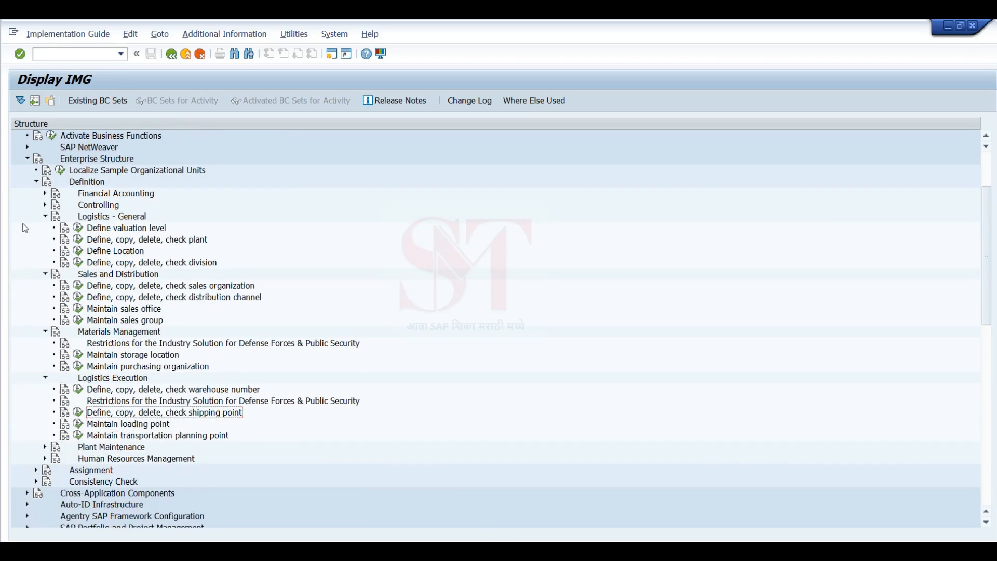
left_click(36, 182)
left_click(36, 194)
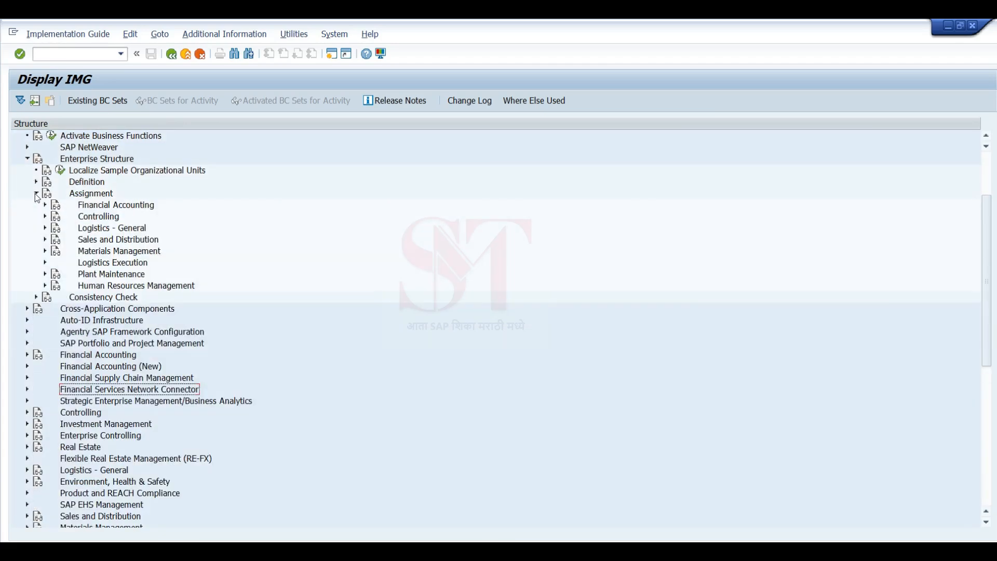
left_click(112, 229)
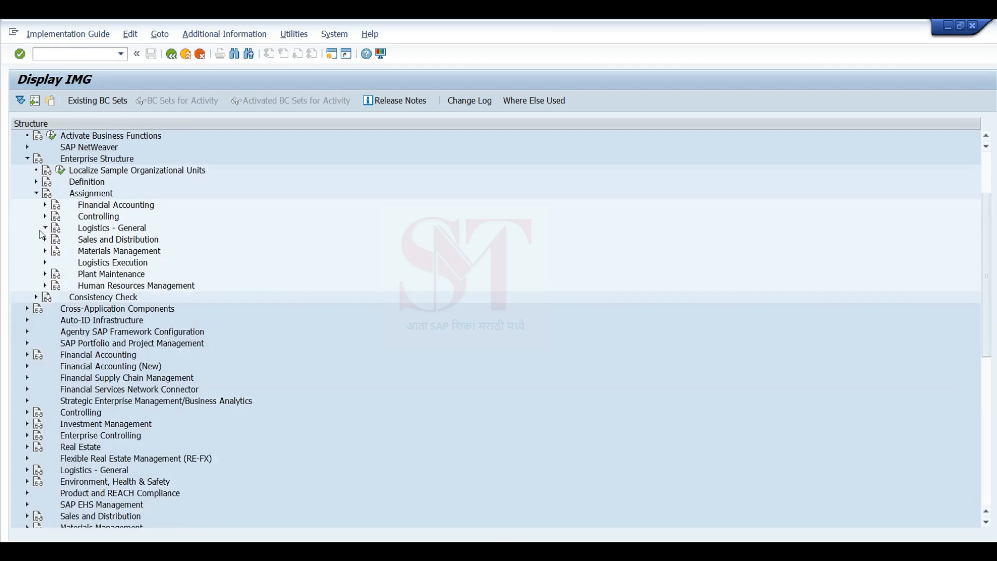
left_click(45, 228)
left_click(149, 241)
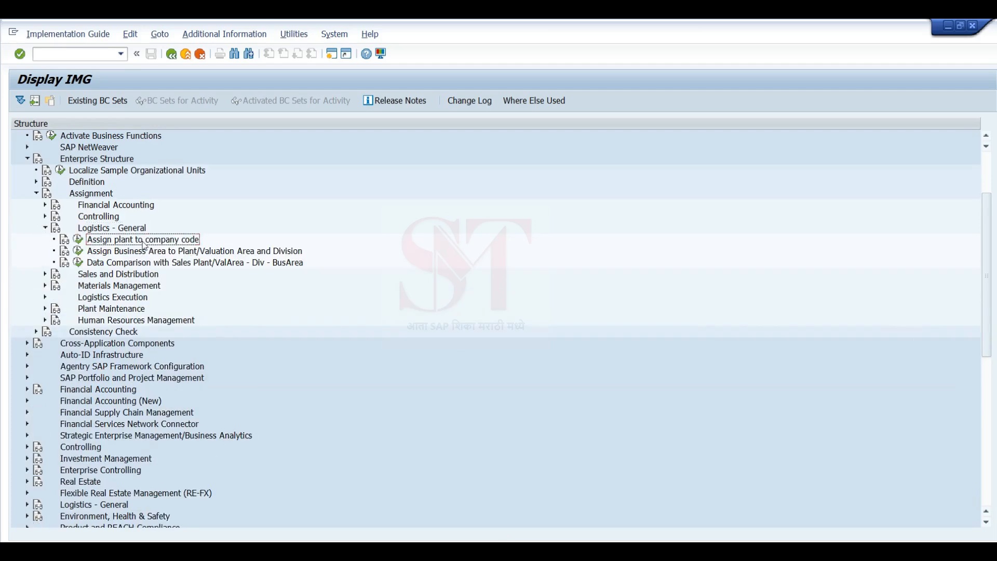
left_click(45, 229)
Review the Sales and Distribution assignments for company code, sales area, sales office and the sales organization - distribution channel - plant combination
left_click(44, 240)
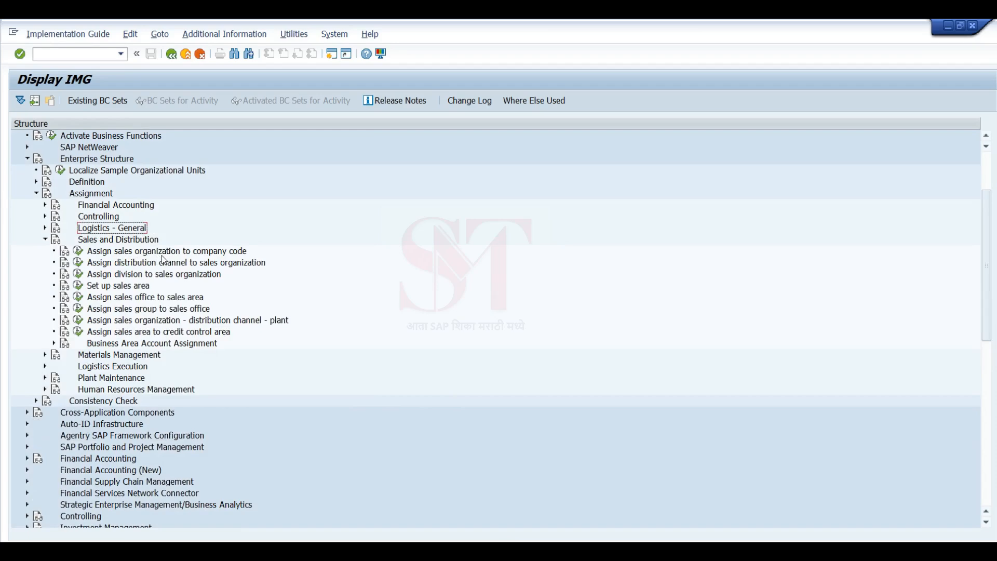
left_click(162, 255)
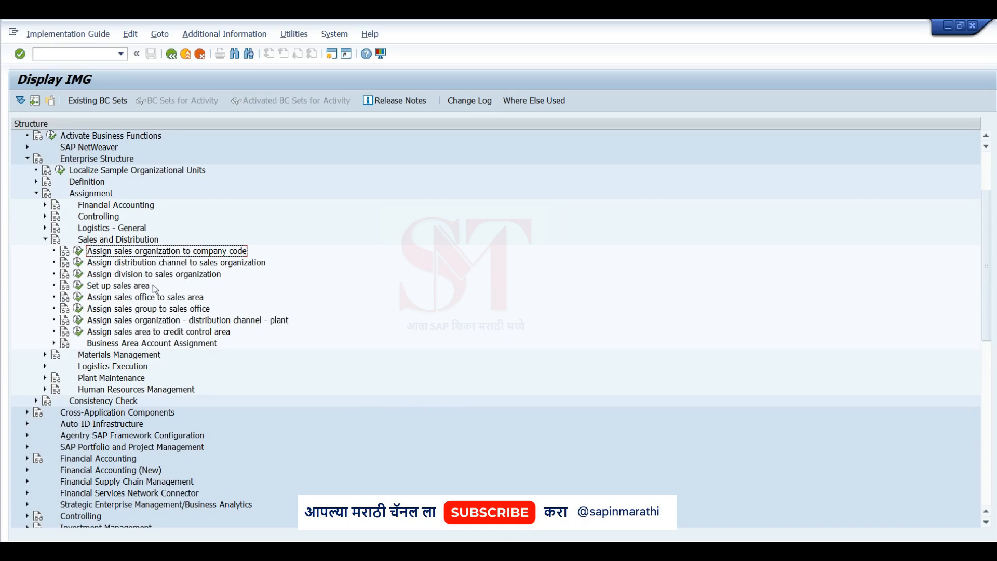
left_click(130, 287)
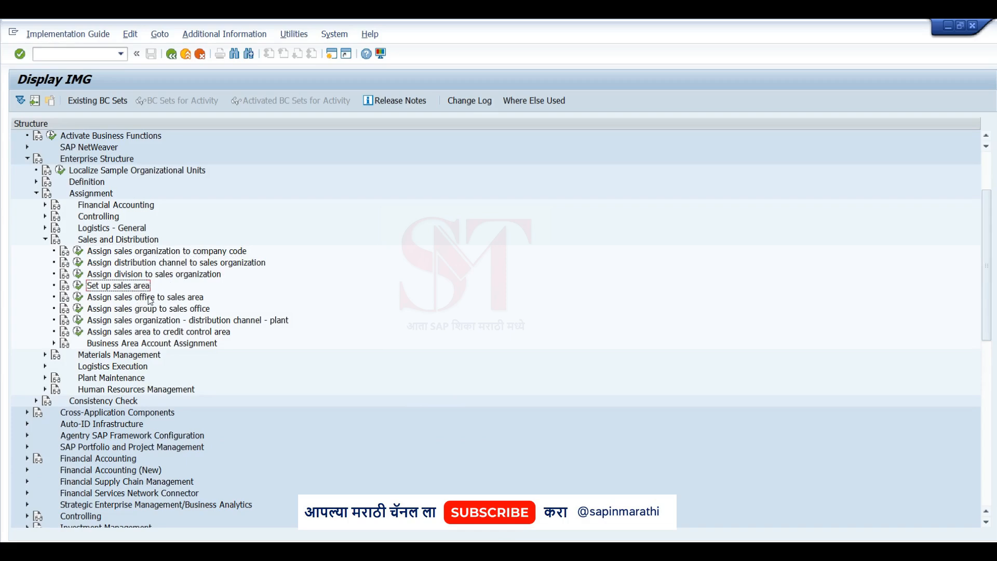
left_click(156, 299)
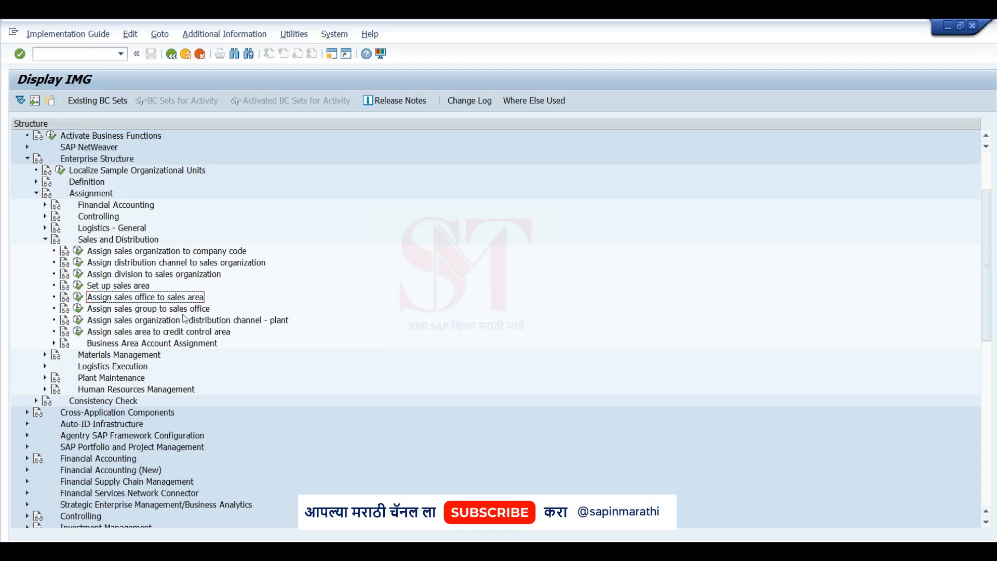
left_click(142, 324)
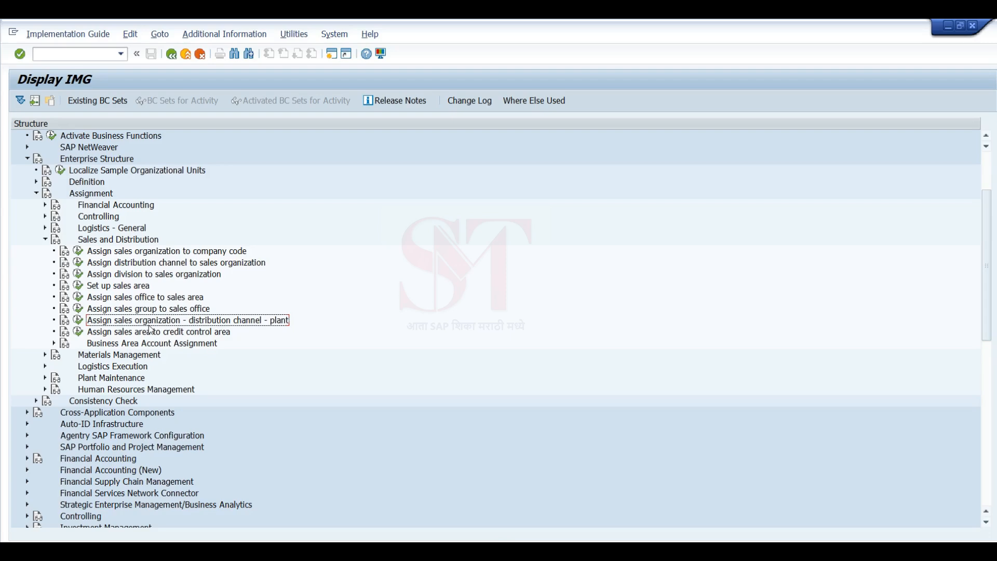
left_click(46, 241)
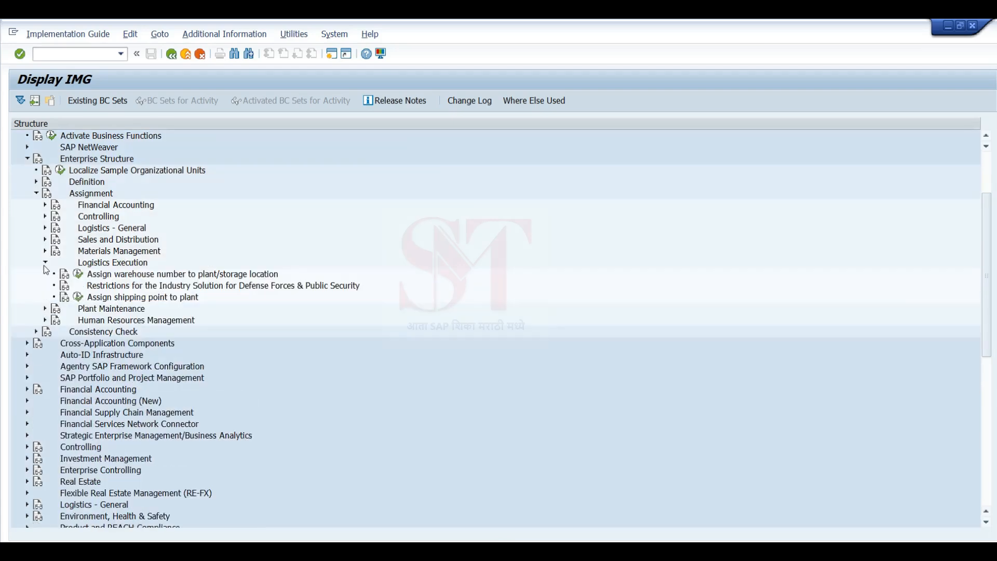
Examine the shipping point to plant assignment under Logistics Execution, and collapse the Enterprise Structure branch
left_click(45, 263)
left_click(151, 299)
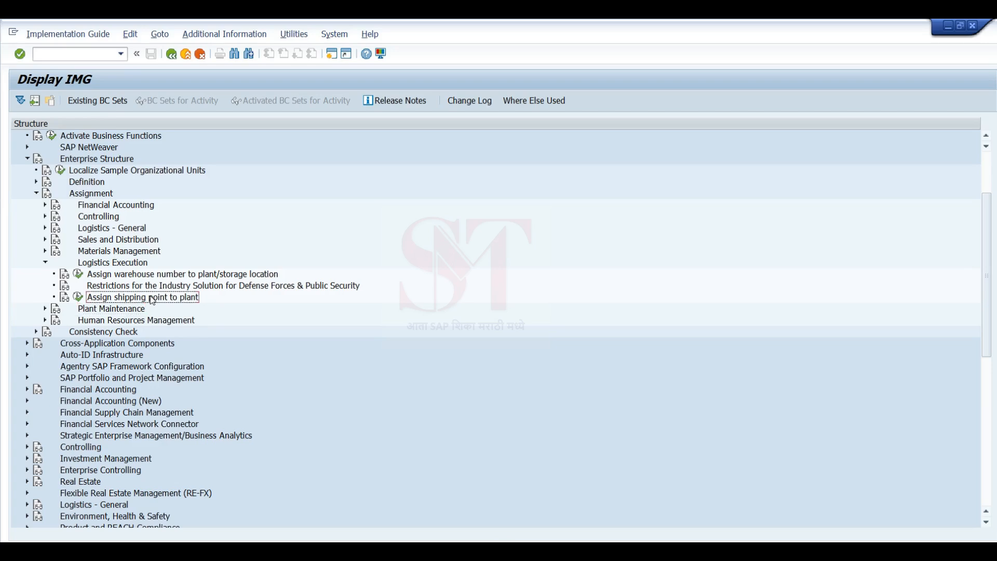
left_click(45, 264)
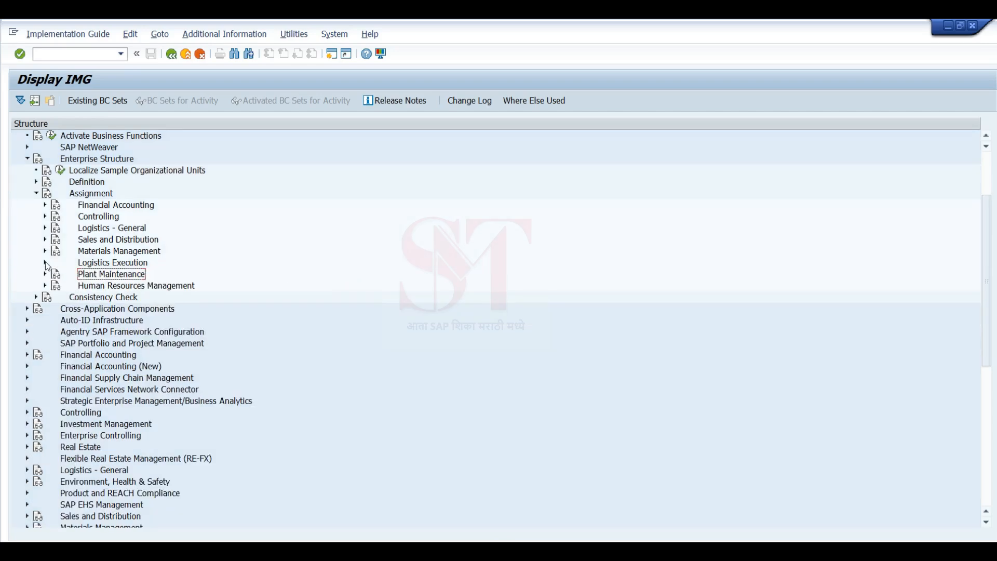
left_click(36, 193)
left_click(27, 158)
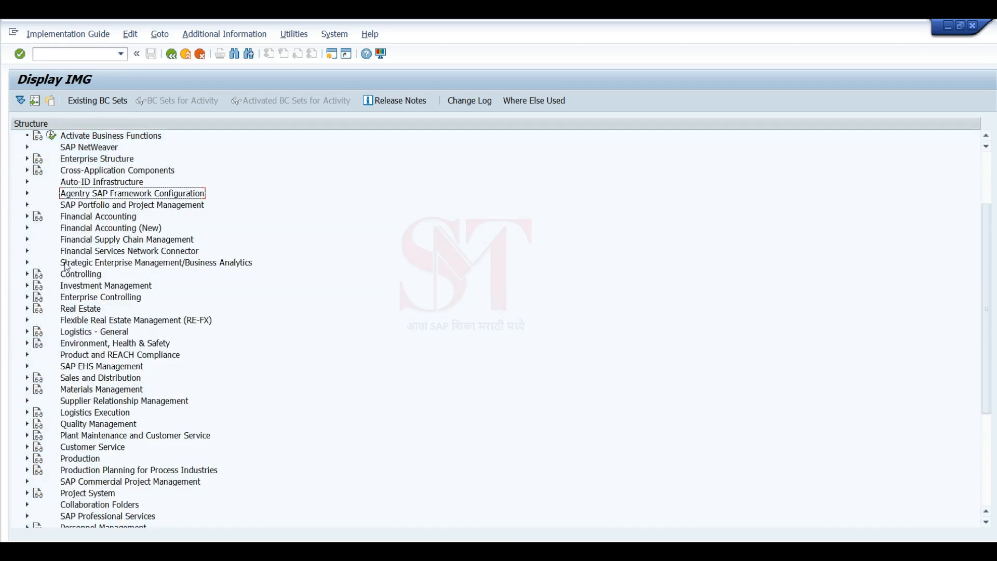
Expand Materials Management > Purchasing > Purchase Order > Set up Stock Transport Order in the implementation guide
scroll(159, 390, "down", 3)
left_click(75, 359)
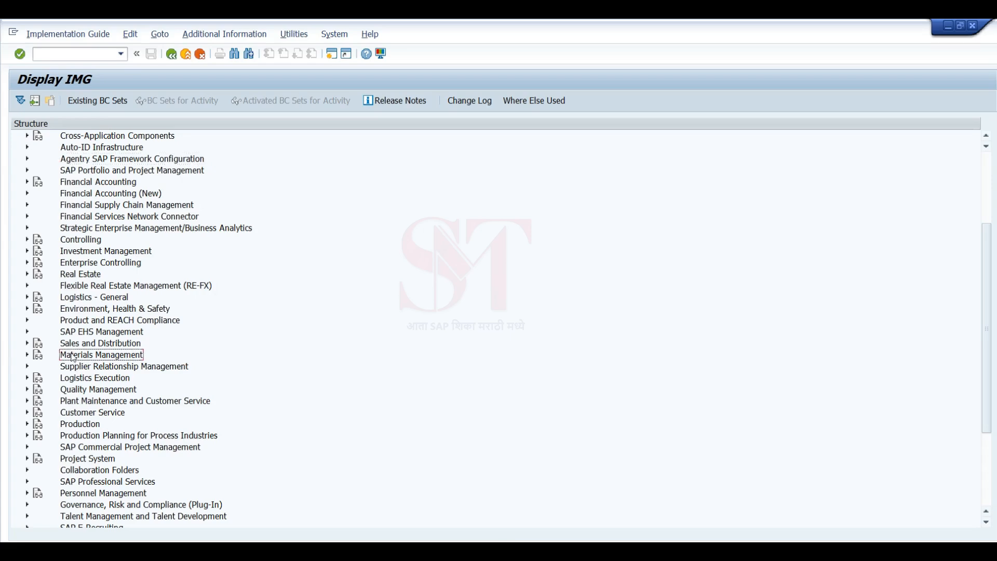
left_click(28, 355)
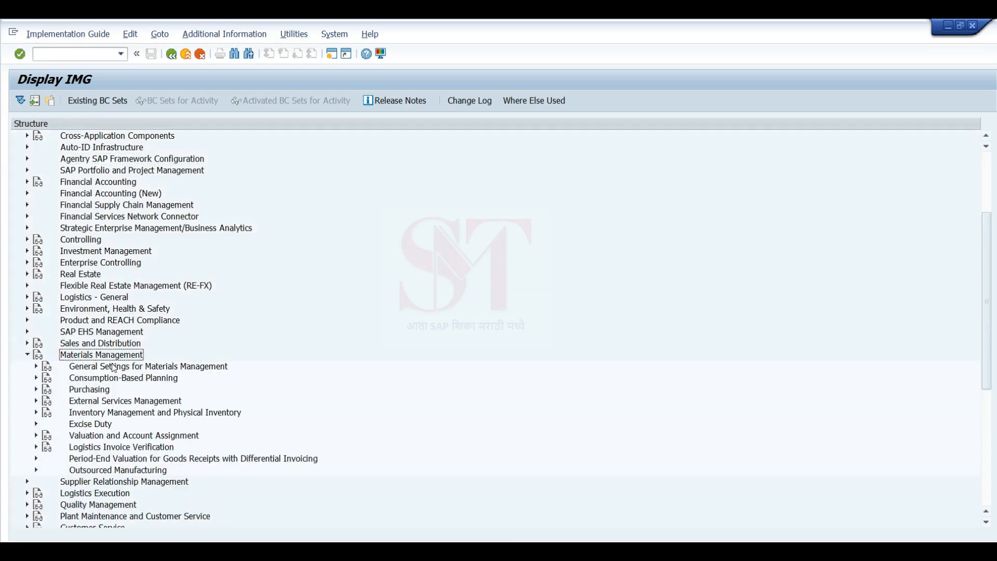
left_click(36, 389)
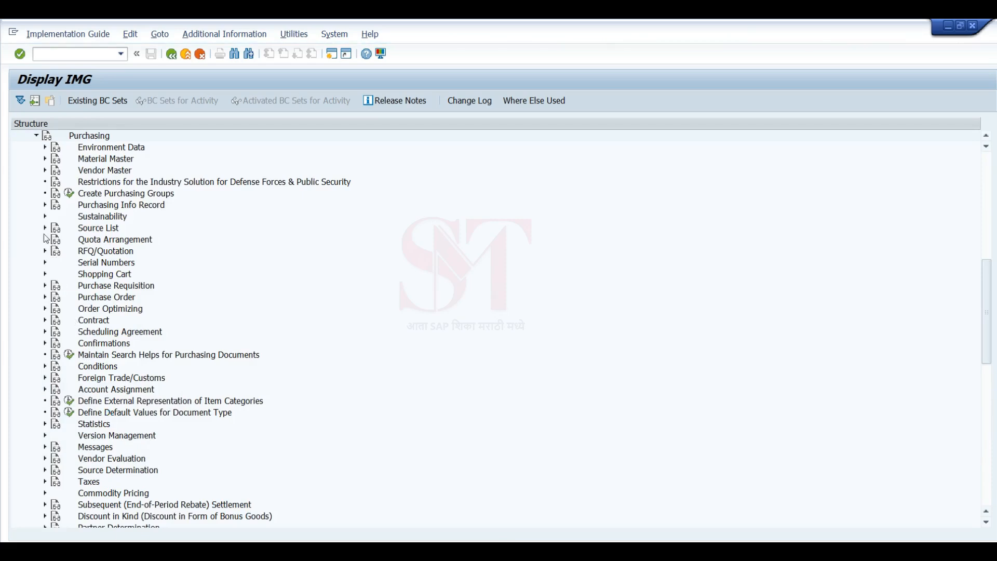
left_click(45, 297)
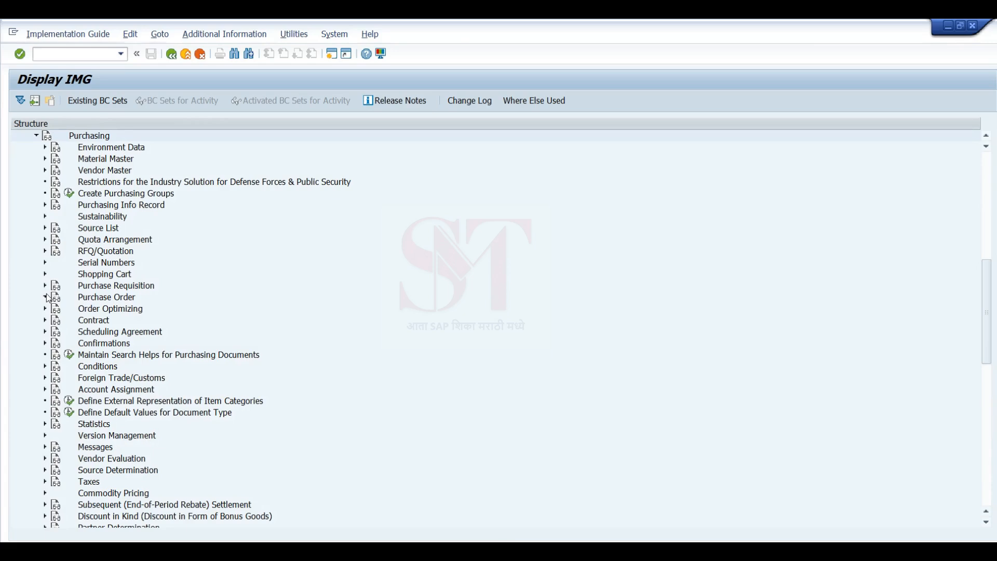
left_click(96, 333)
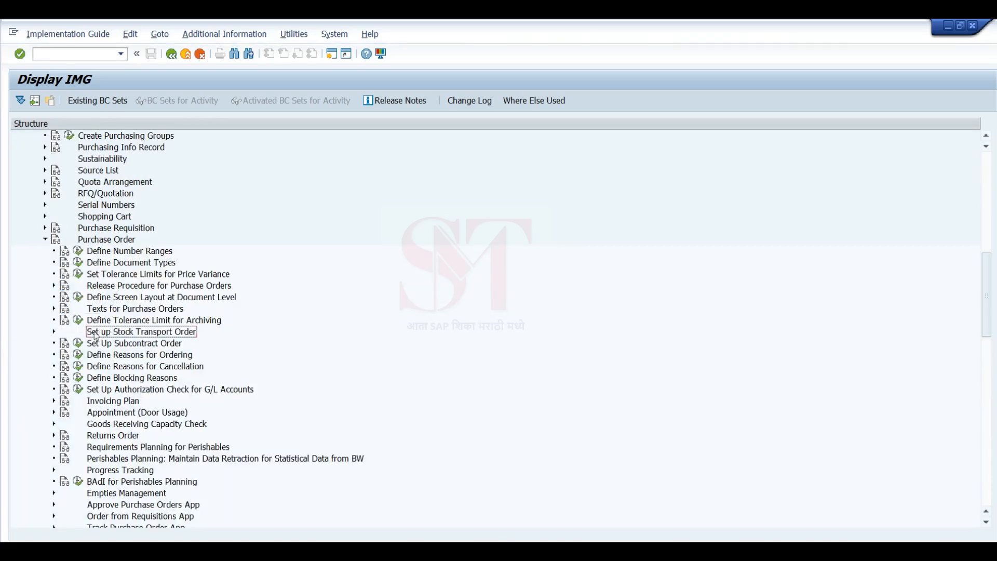
left_click(54, 331)
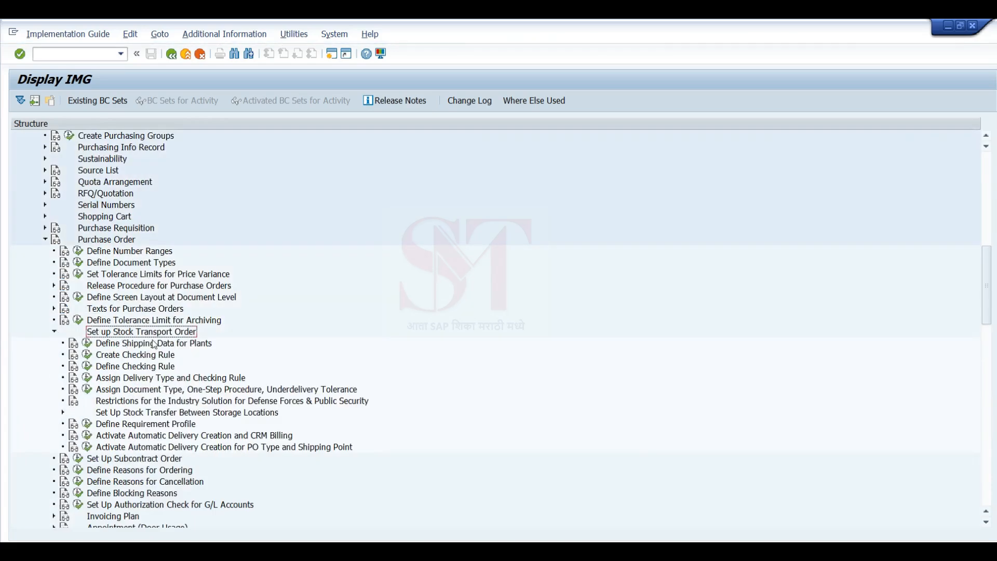
Open the Define Shipping Data for Plants activity and position the plant list at HKPL
left_click(169, 347)
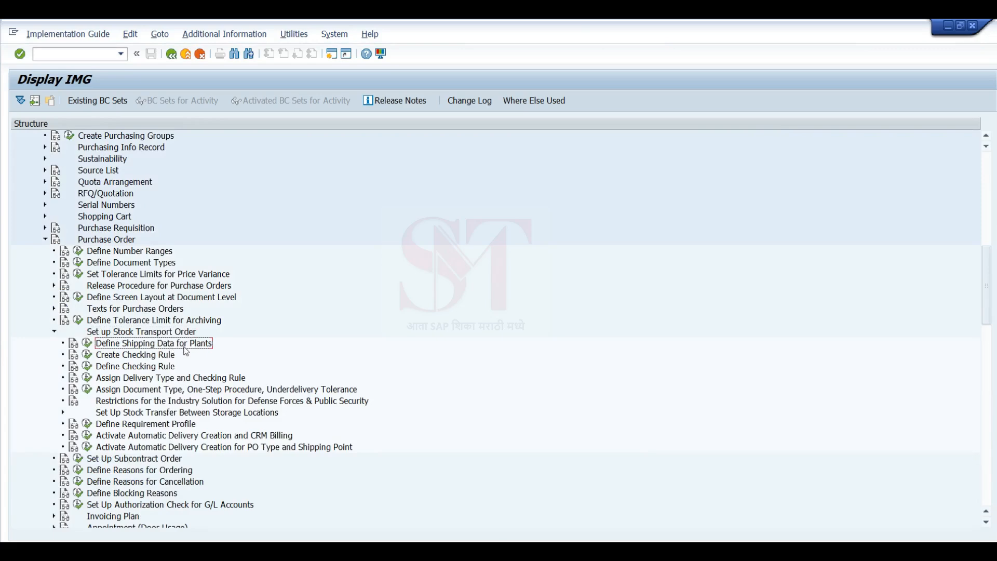
left_click(87, 344)
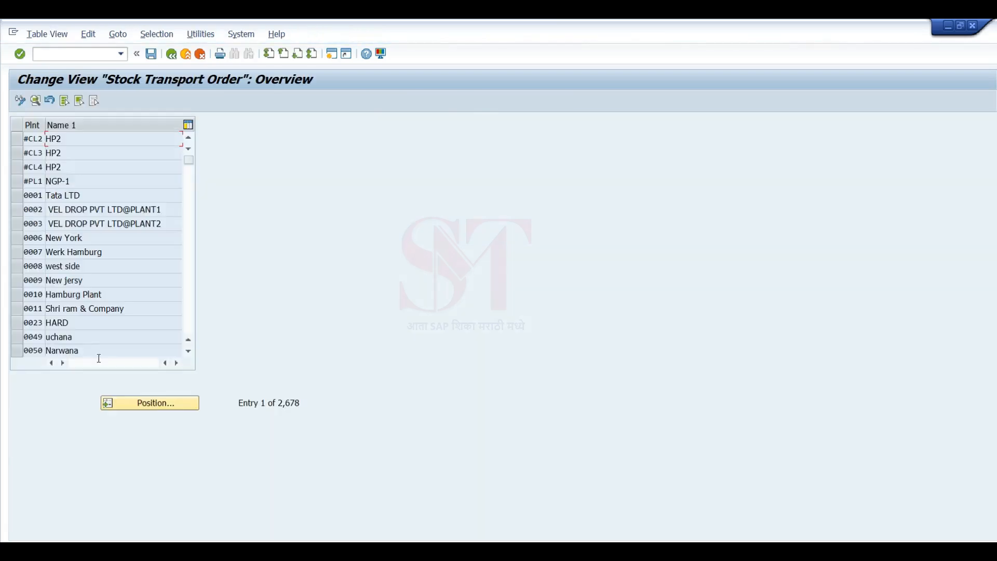
left_click(162, 403)
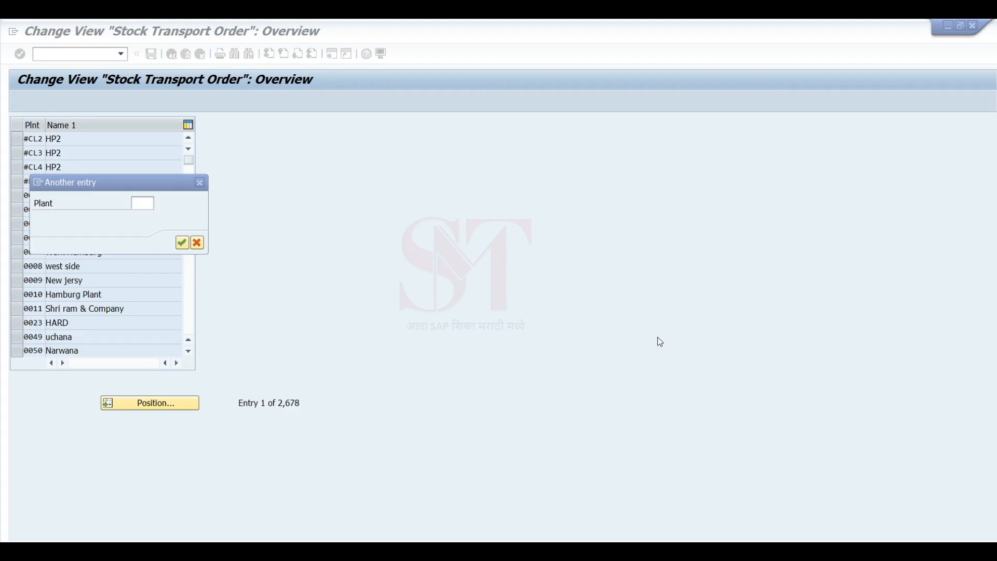
left_click(136, 210)
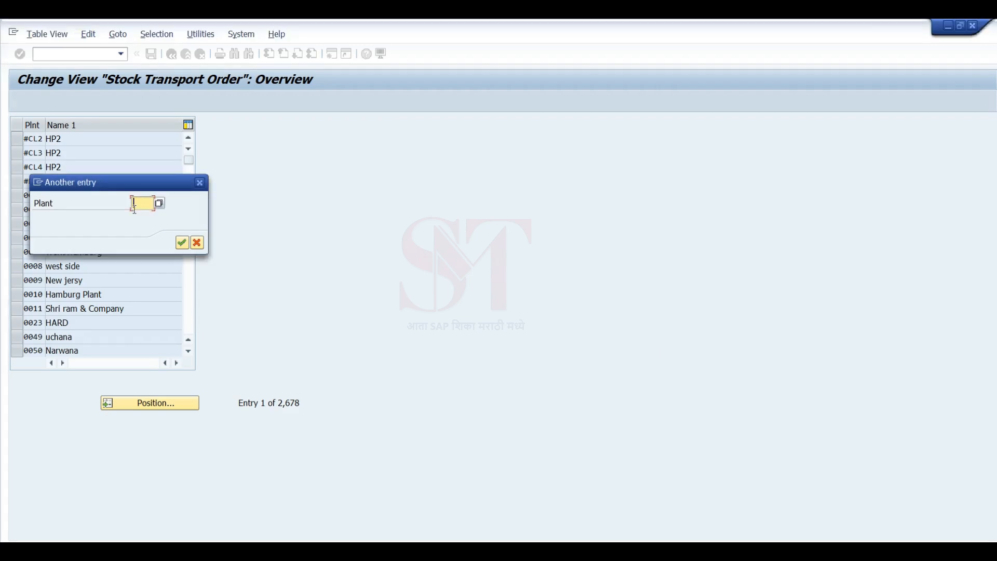
type("hkpl")
key("Return")
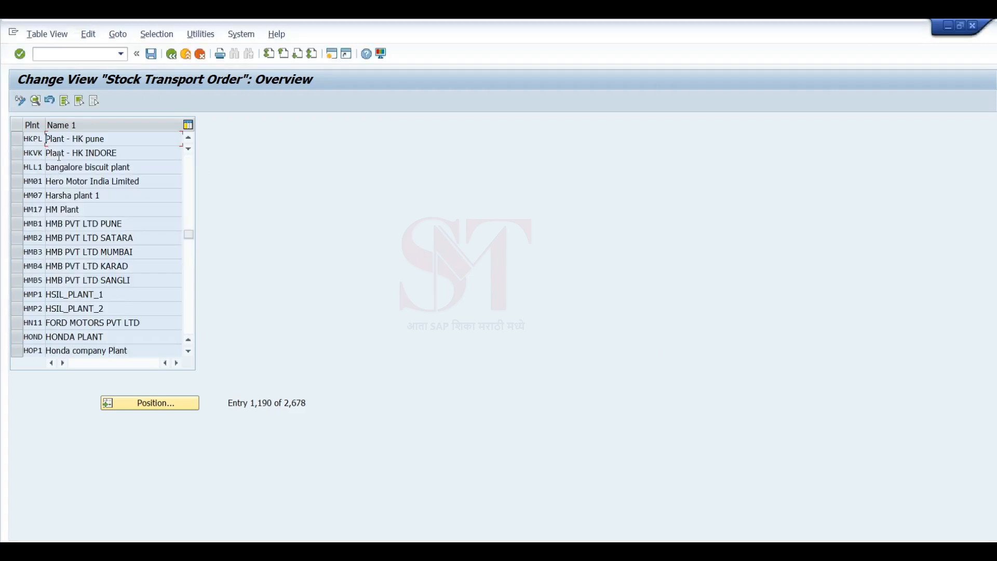
Open the stock transport order details of plant HKP2 and examine its assigned customer number
scroll(59, 155, "up", 1)
left_click(16, 166)
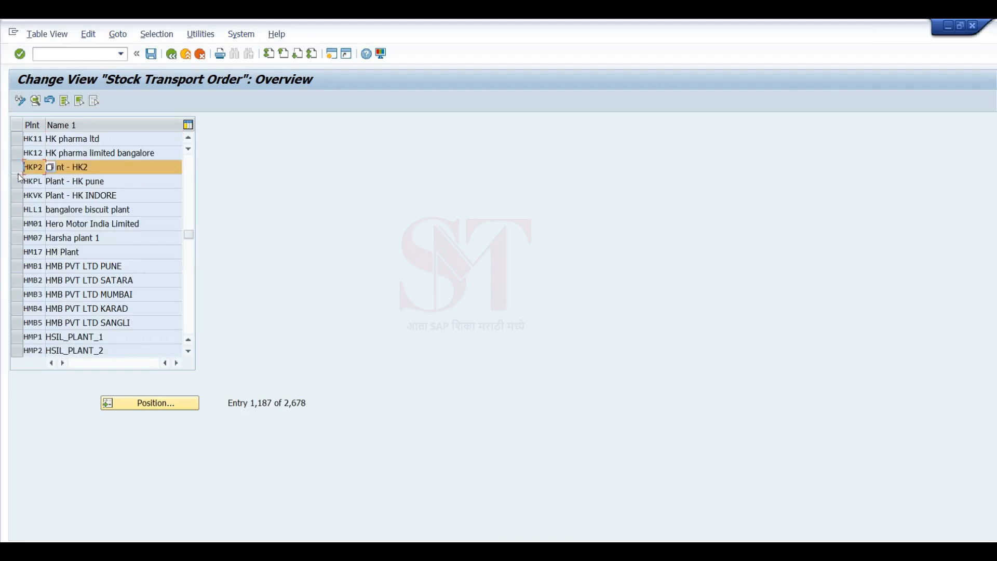
left_click(17, 181, "shift")
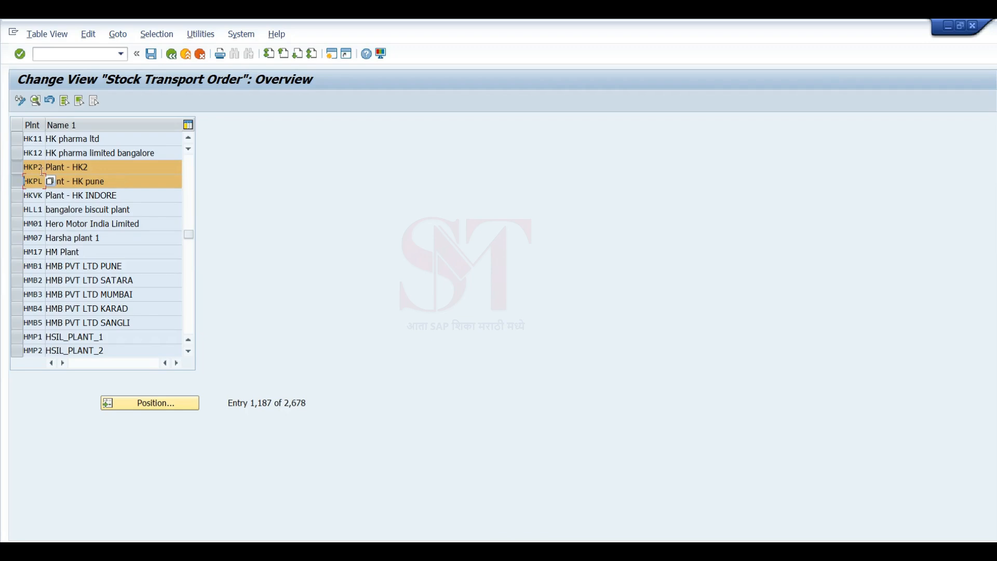
left_click(18, 184)
left_click(96, 167)
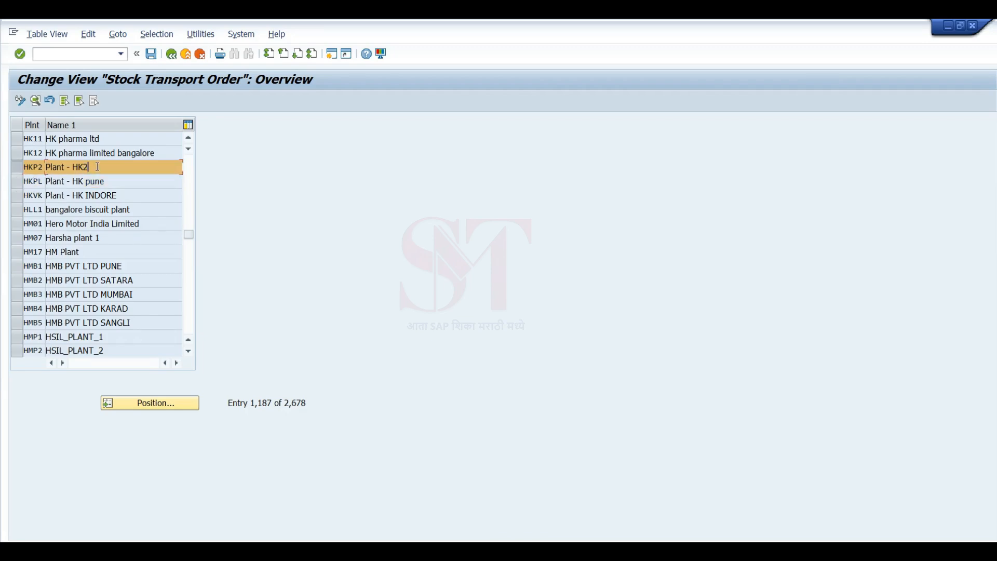
double_click(97, 166)
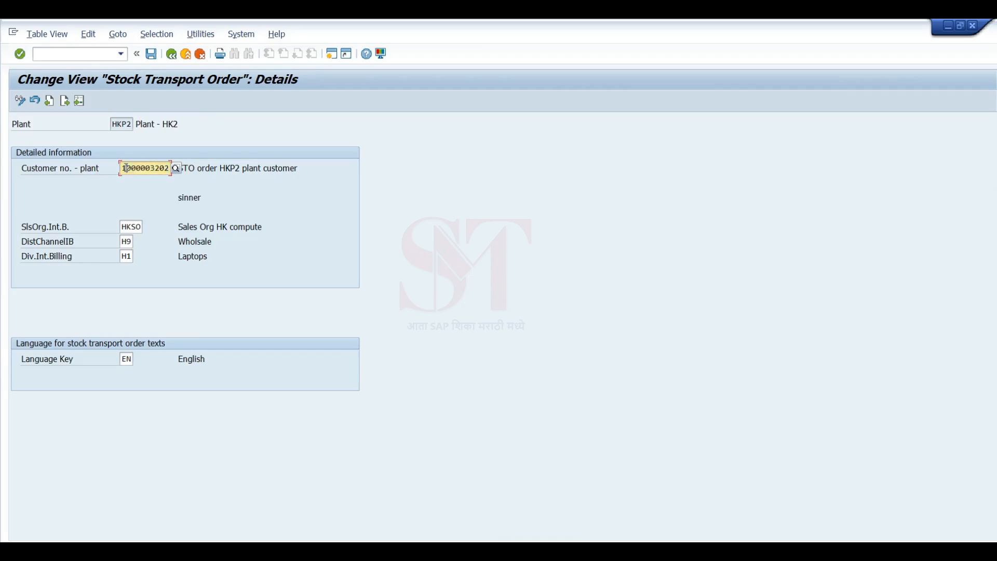
left_click(150, 167)
double_click(124, 168)
Switch to the Excel STO diagram and enter HPK2 beside the Plant2 label above the customer block
key("alt+Tab")
left_click(192, 548)
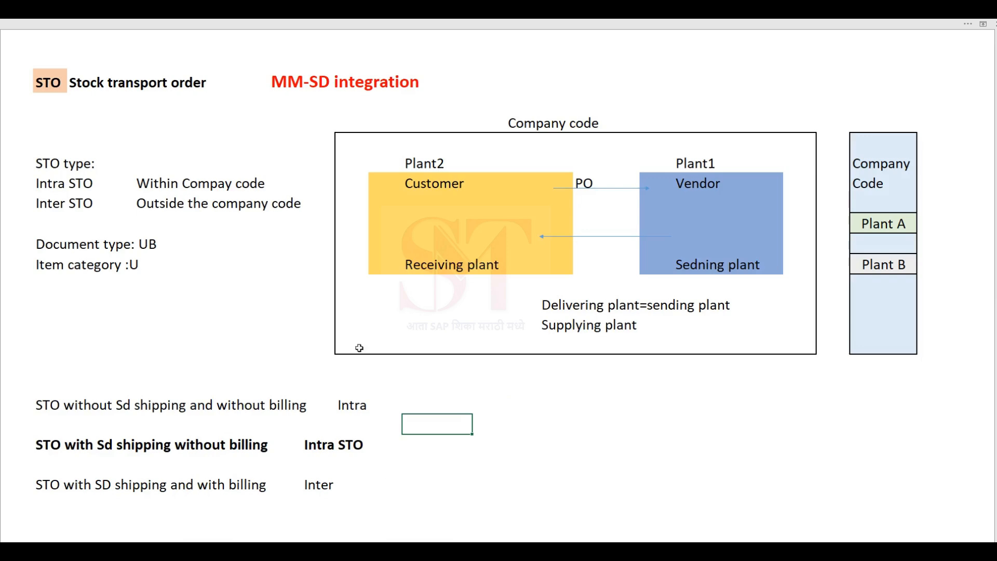
left_click(764, 161)
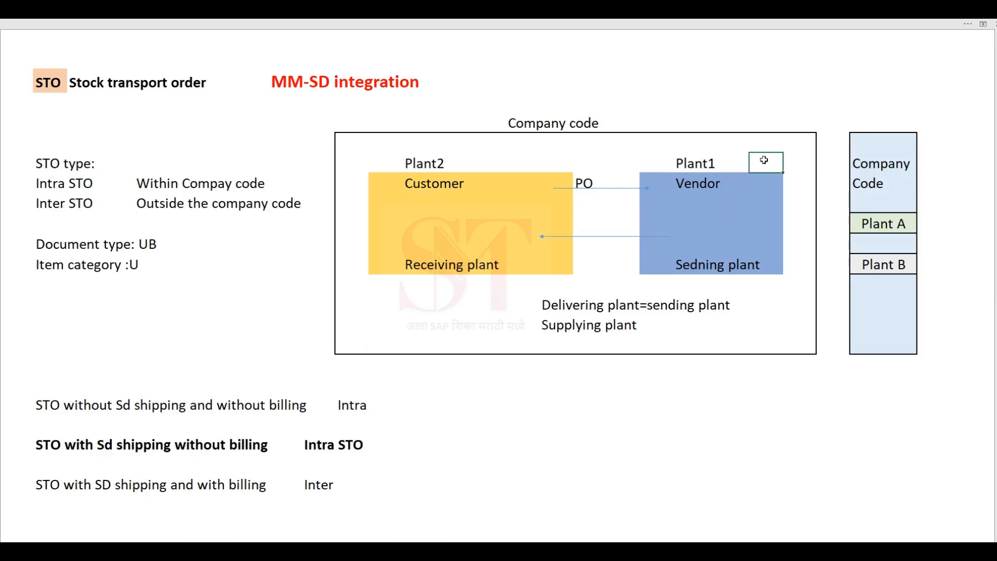
type("HPK")
key("Escape")
left_click(522, 169)
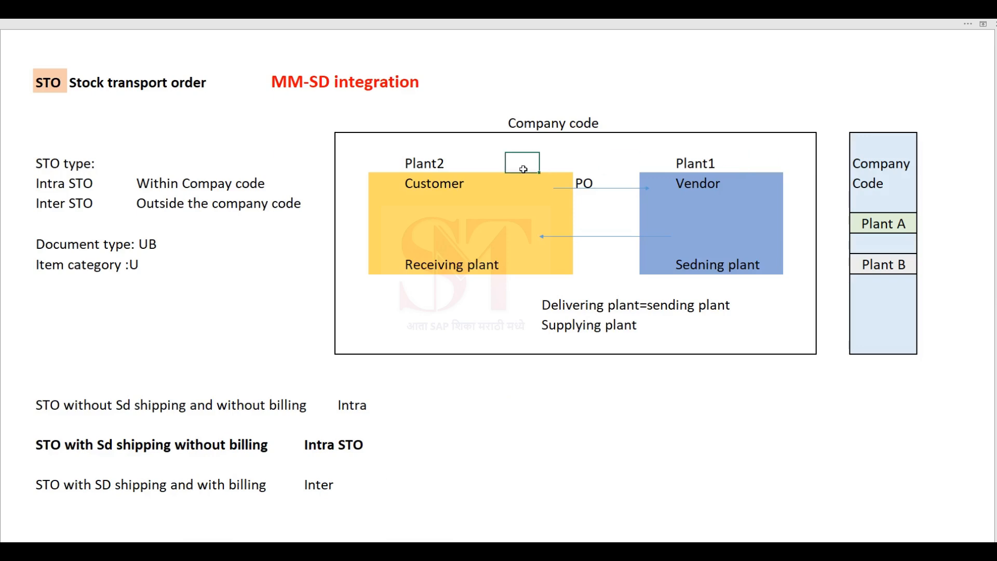
type("HPK2")
key("Return")
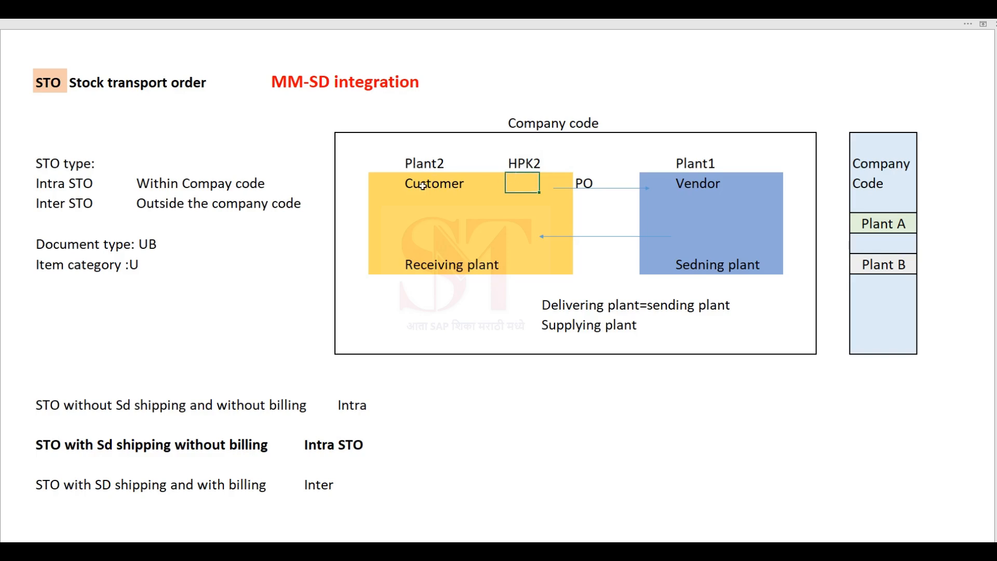
Review the Plant2 customer block and the Plant1 vendor block in the STO diagram
left_click_drag(421, 186, 474, 187)
left_click(459, 206)
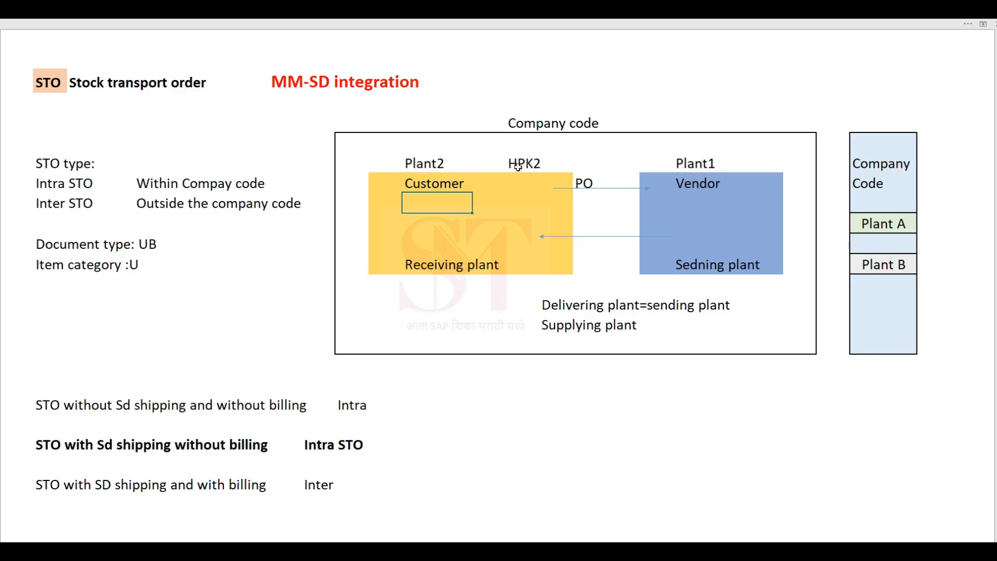
left_click(521, 164)
left_click(432, 184)
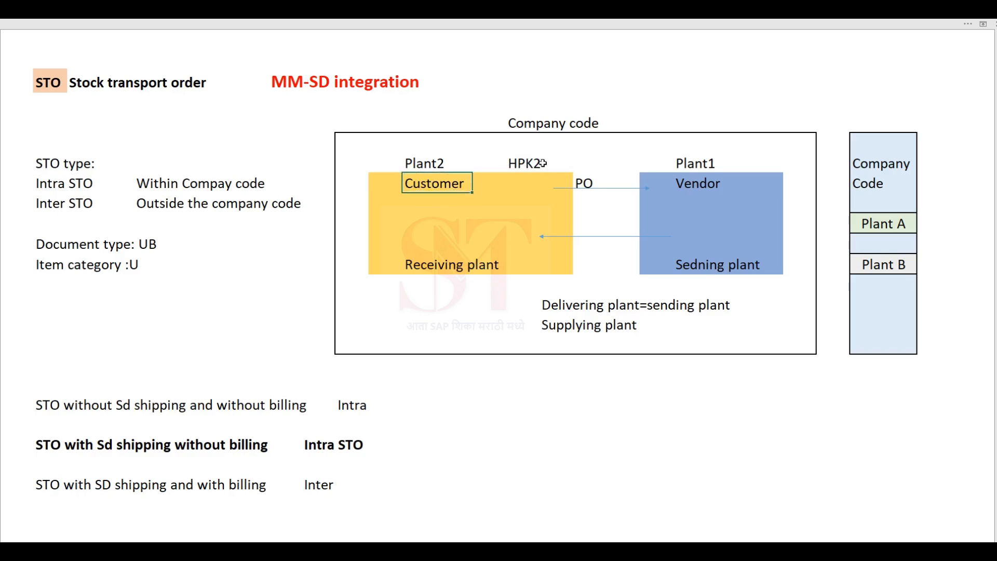
left_click(696, 164)
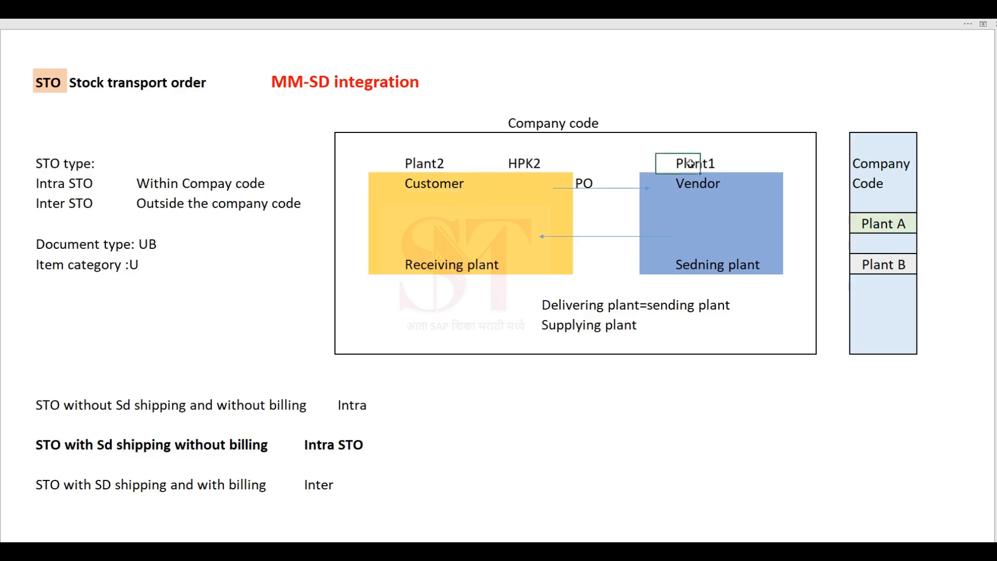
left_click(703, 188)
left_click(701, 201)
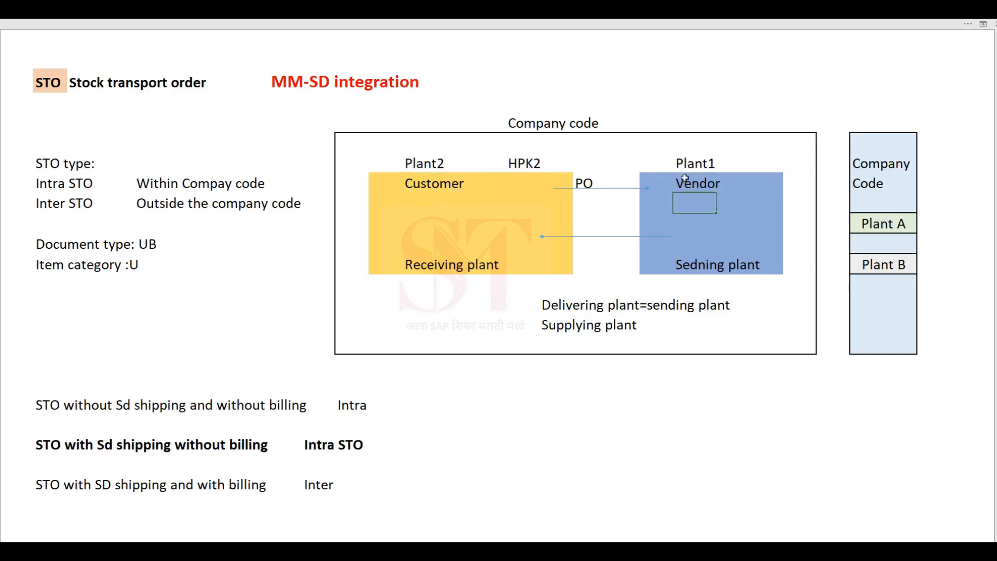
left_click_drag(659, 179, 782, 272)
left_click(768, 243)
Switch back to SAP, examine the stock transport order details of plant HKPL, and return to the plant overview
key("alt+Tab")
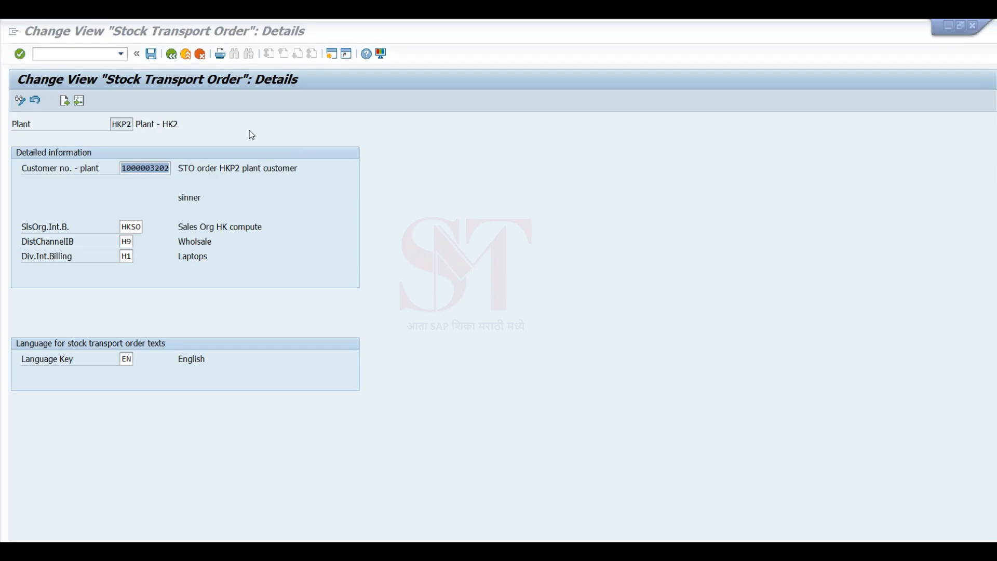
left_click(172, 54)
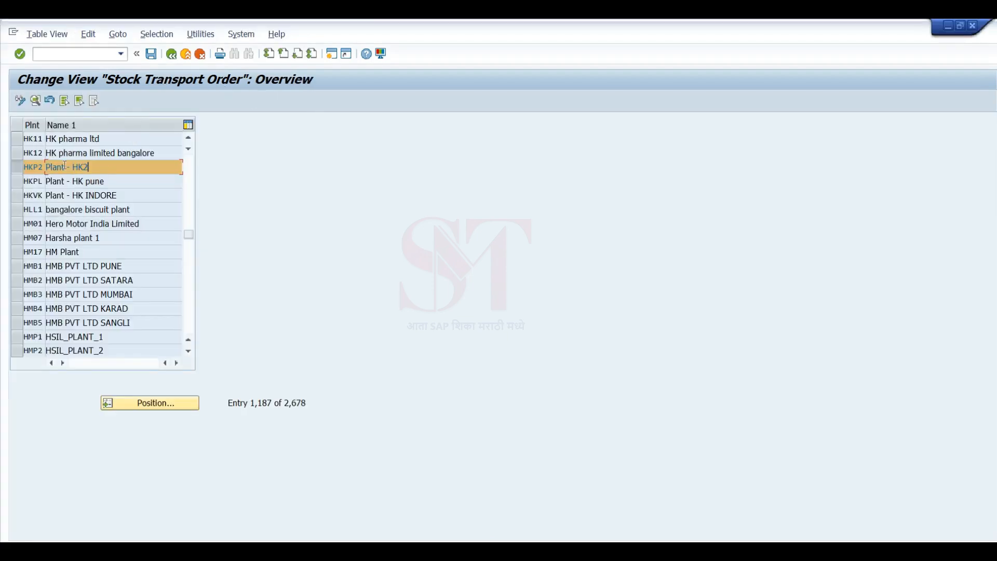
double_click(62, 186)
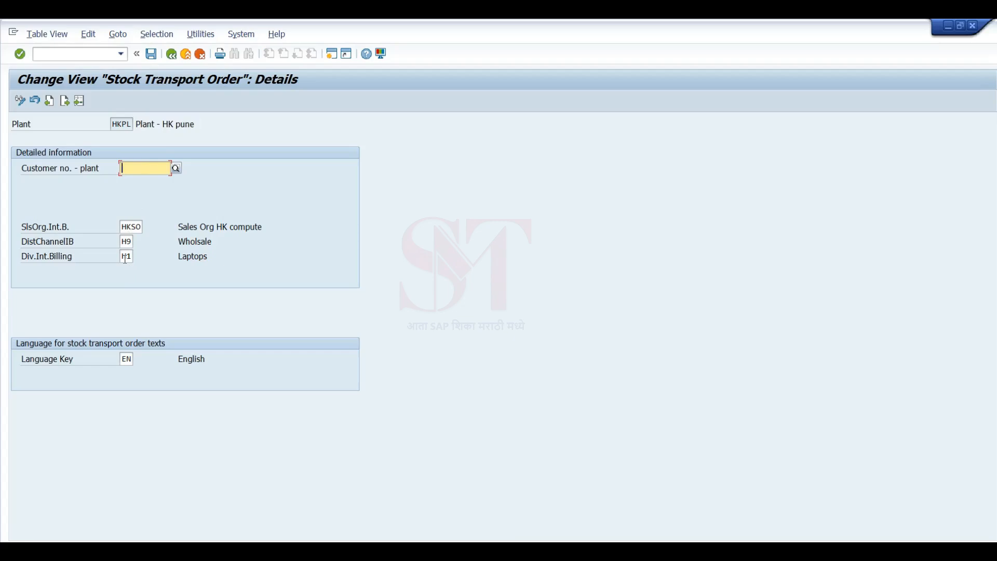
left_click(171, 54)
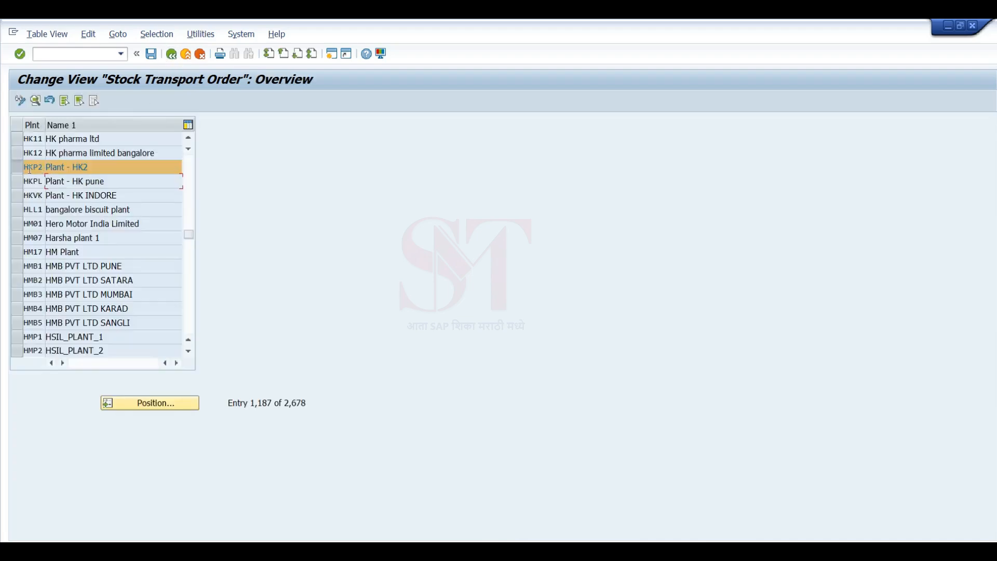
Deselect plant HKP2, check the STO diagram in Excel, and leave the SAP shipping data activity without saving
left_click(20, 169)
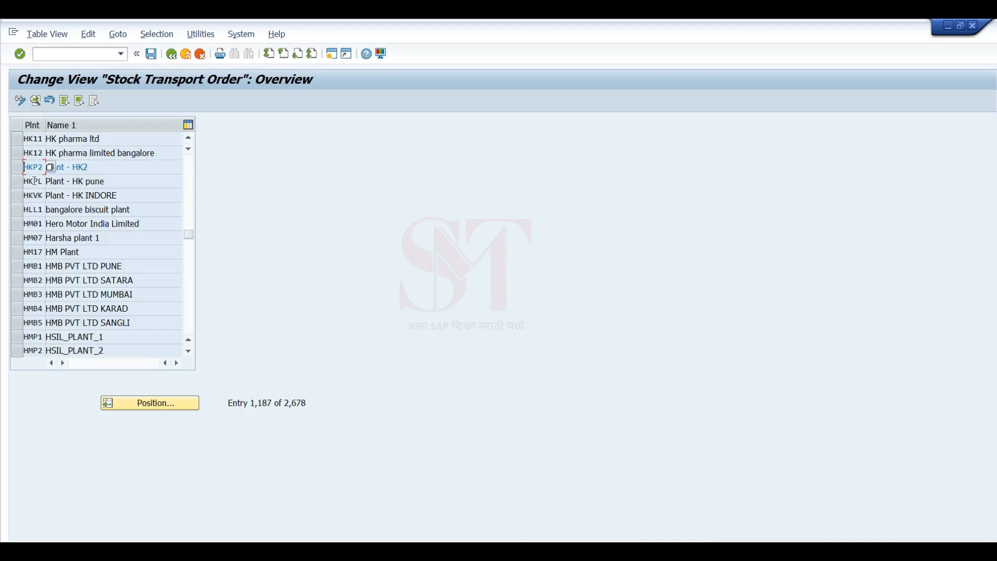
key("alt+Tab")
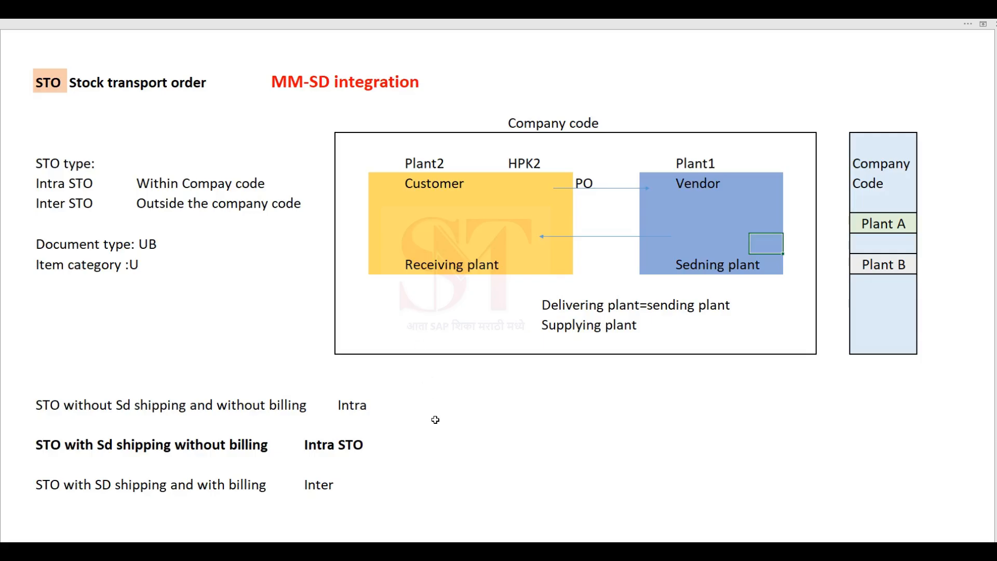
mouse_move(677, 551)
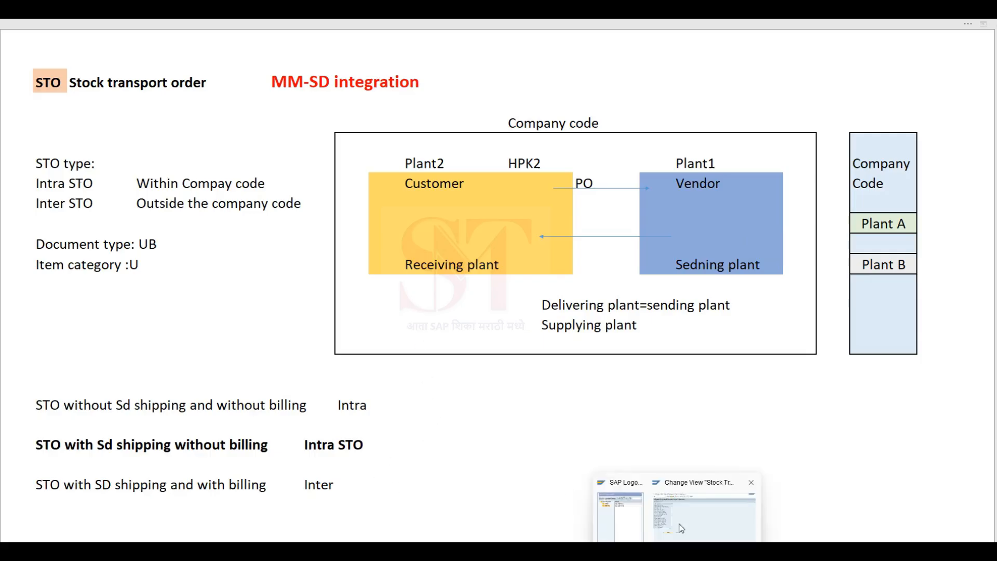
left_click(704, 521)
key("Escape")
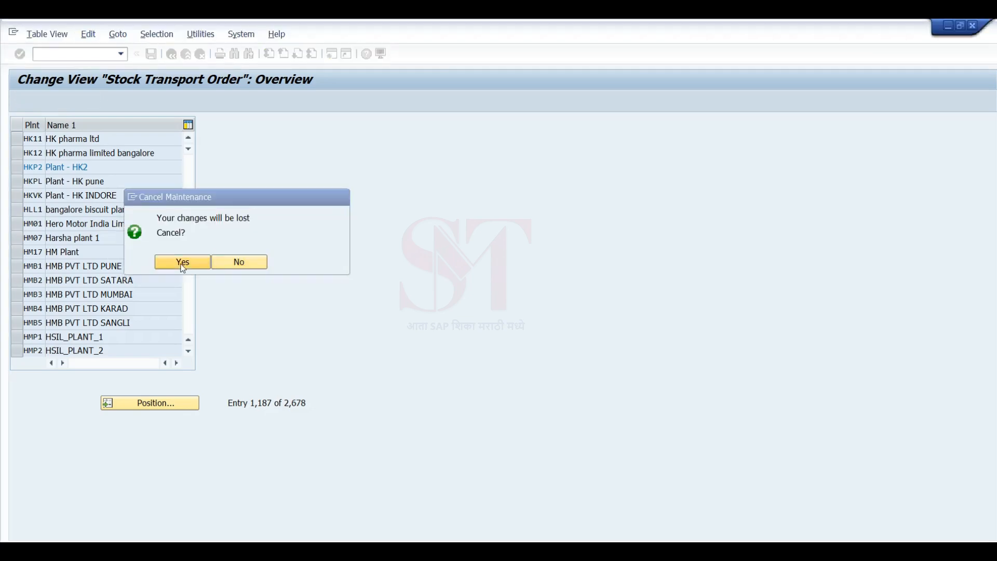
left_click(183, 262)
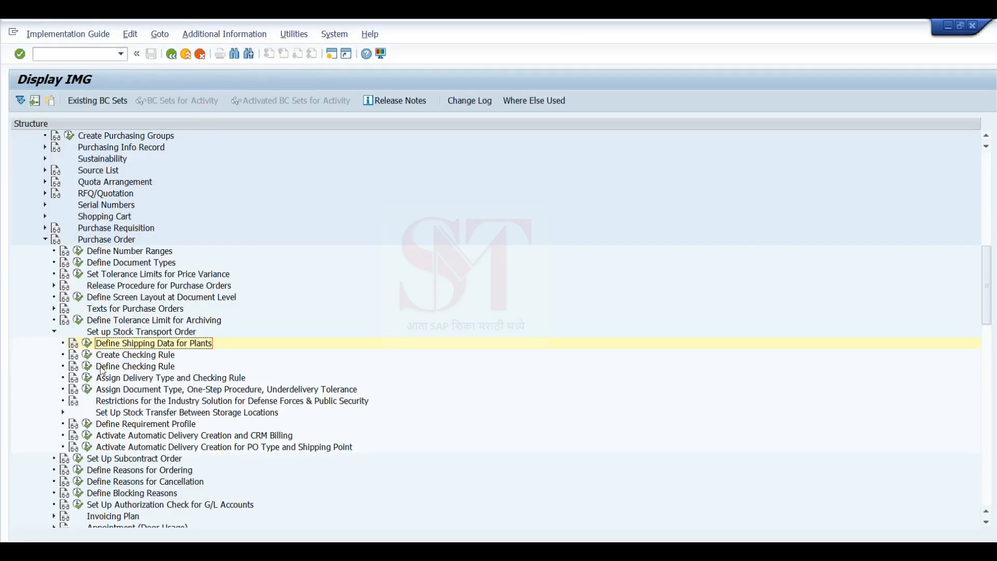
Review the checking rule, delivery type and document type assignment activities, and collapse Set up Stock Transport Order
left_click(139, 356)
left_click(159, 367)
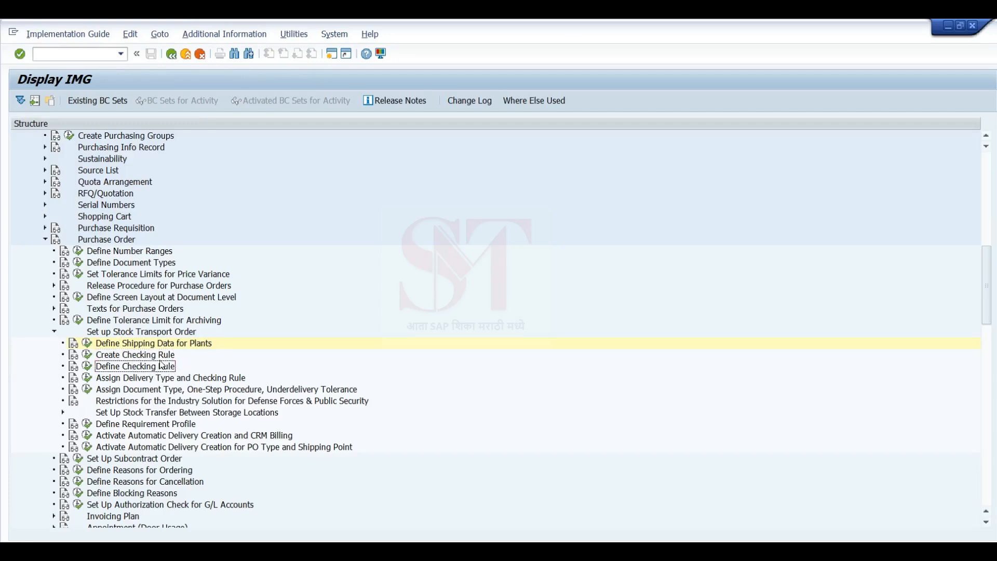
left_click(161, 381)
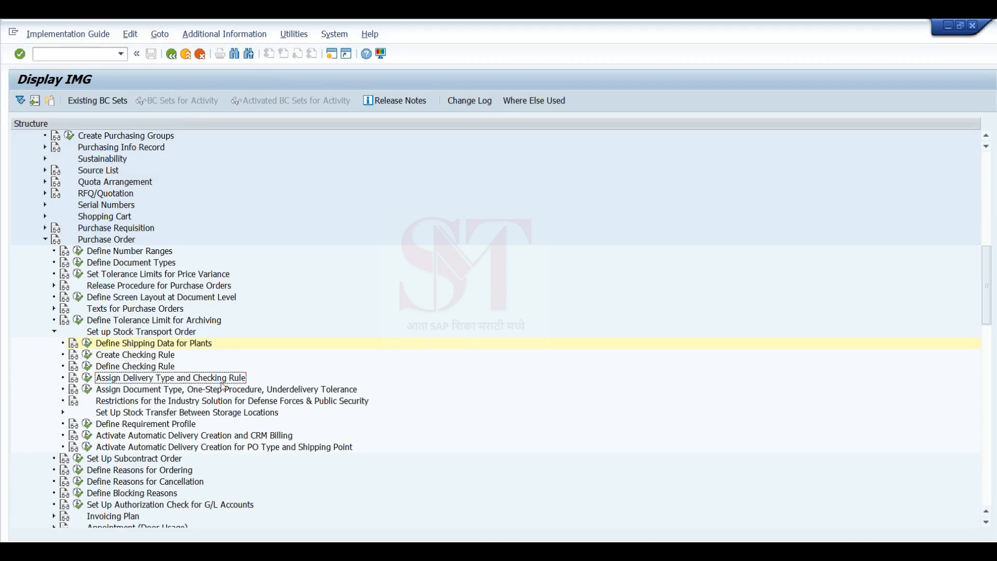
left_click(164, 393)
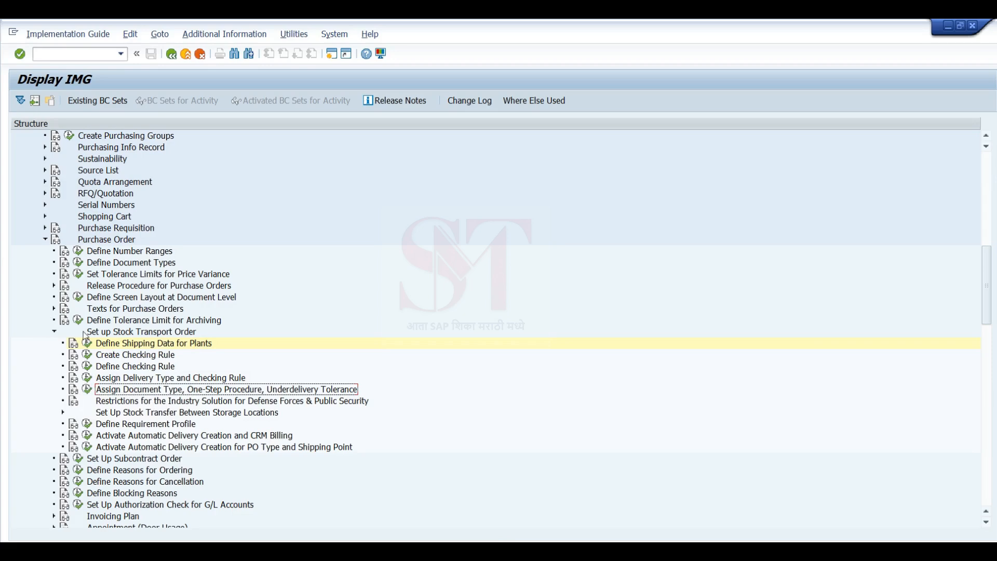
left_click(54, 333)
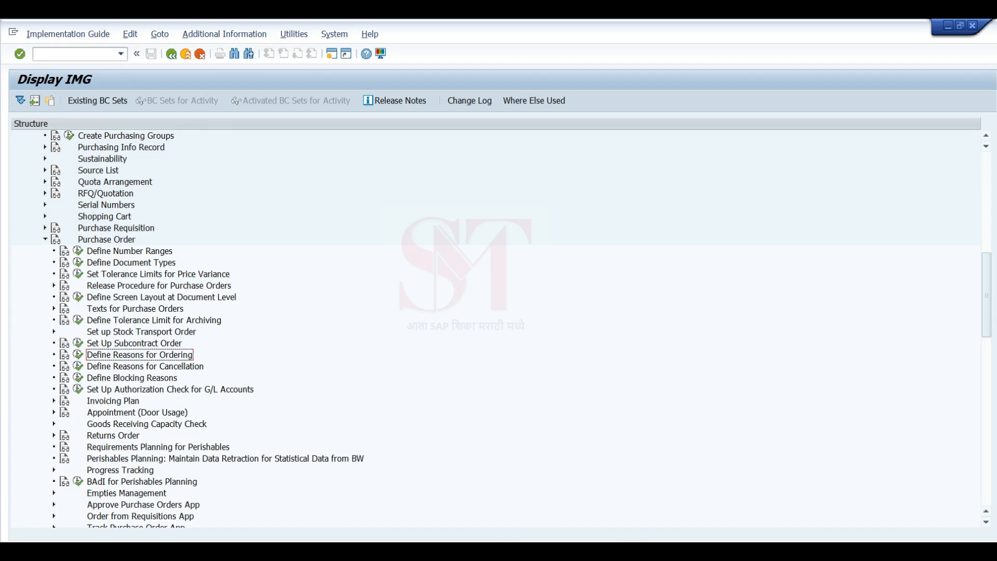
Open the Display Material transaction MM03 in a new session
left_click(58, 54)
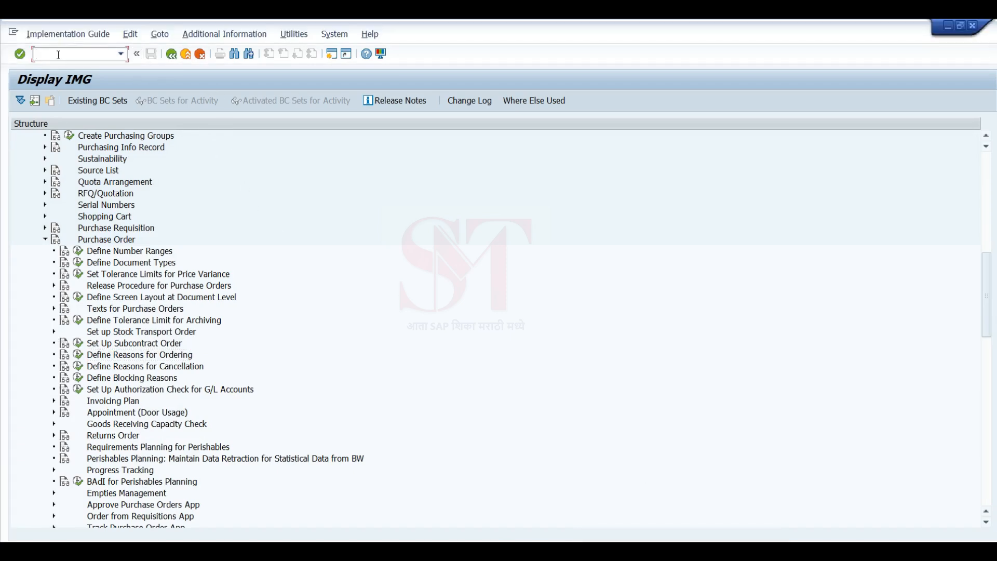
type("/omm03")
key("Return")
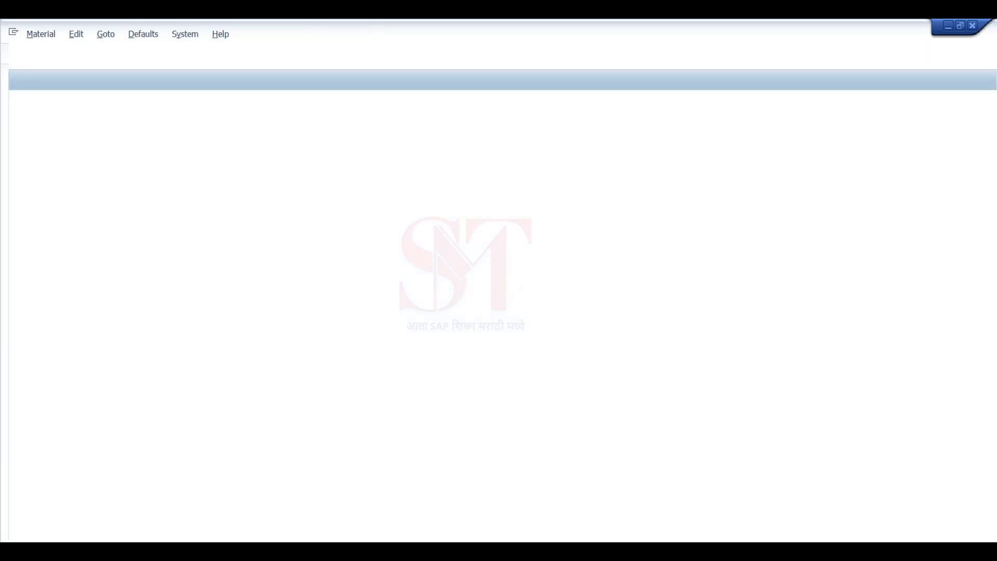
Copy the material NEW_HK_MAT from the Excel notes sheet into SAP's Display Material screen and bring up its view selection
key("alt+Tab")
key("ctrl+Page_Down")
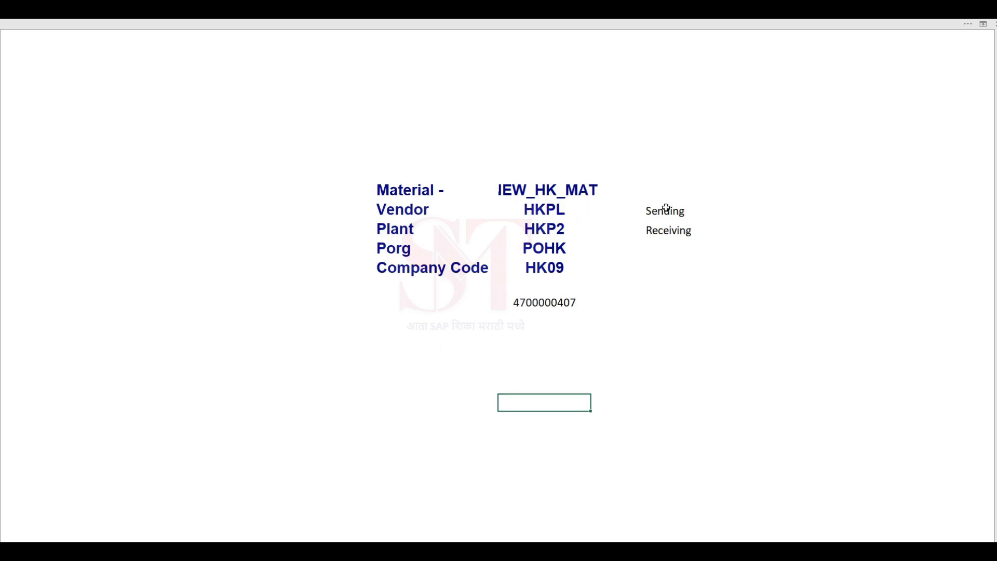
left_click(540, 190)
key("ctrl+c")
key("alt+Tab")
key("ctrl+v")
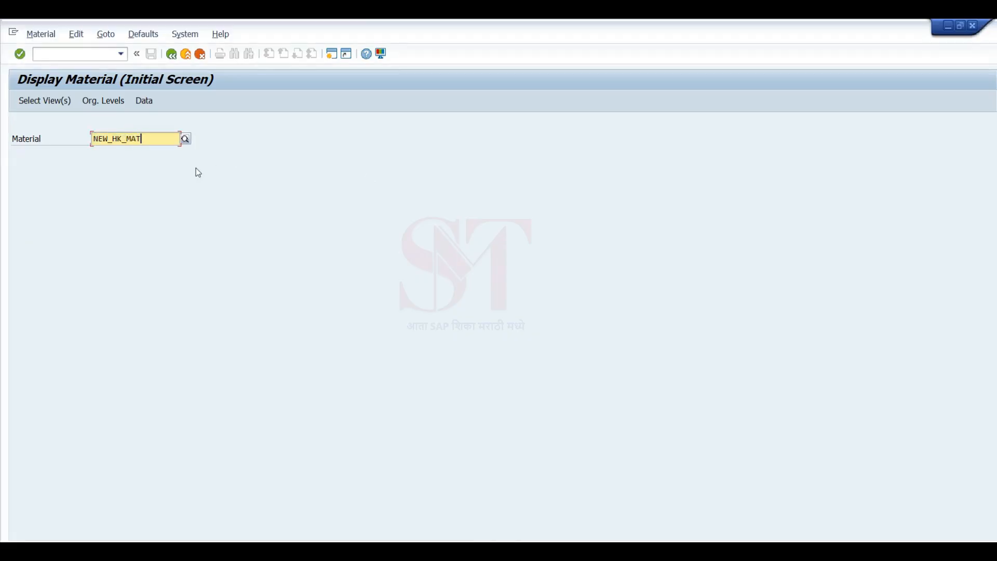
key("Return")
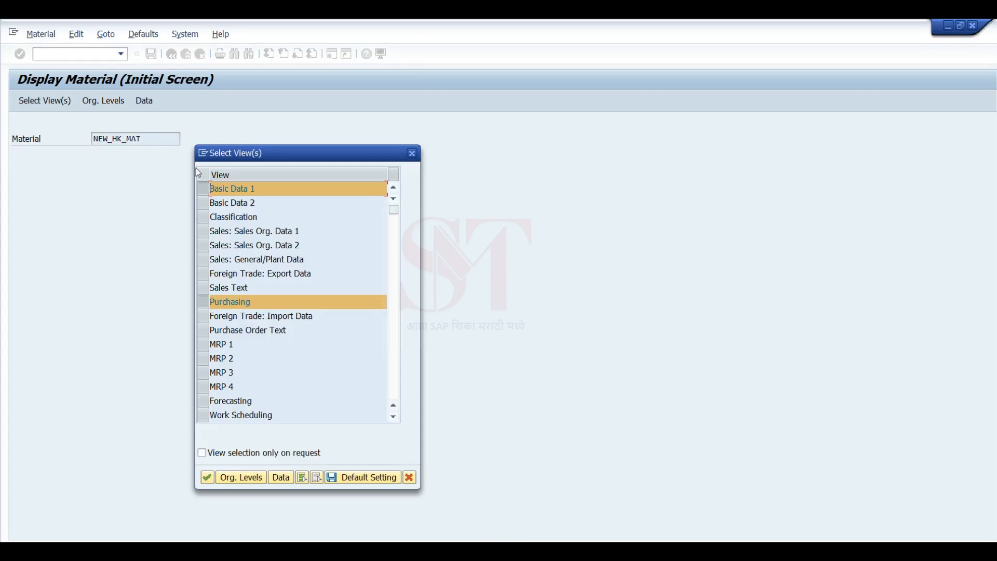
Select the Sales Org. Data 1, Sales Org. Data 2 and General/Plant Data views and display the material for plant HKPL
left_click(203, 231)
left_click(203, 245)
left_click(203, 259)
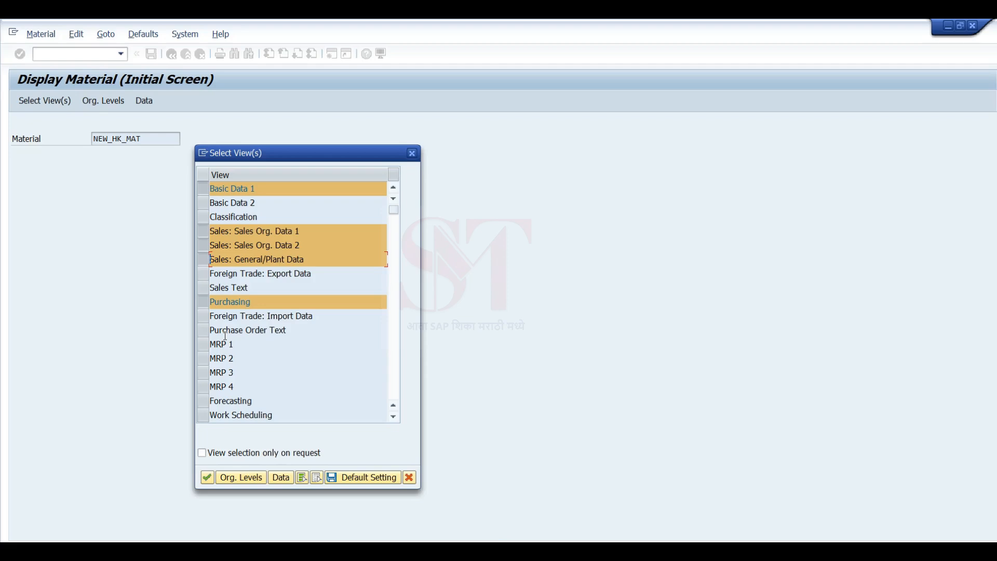
key("Return")
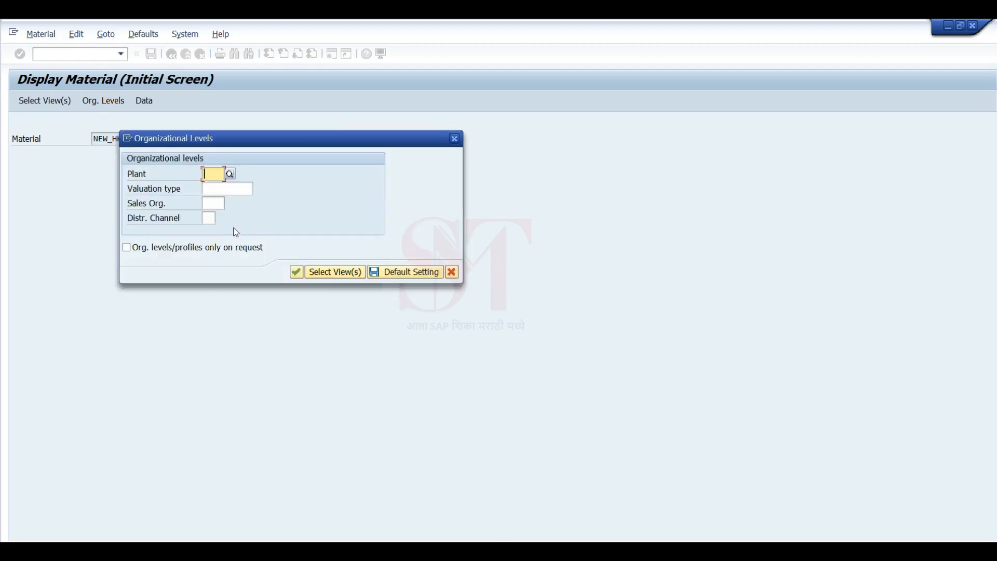
type("hkp1")
key("Return")
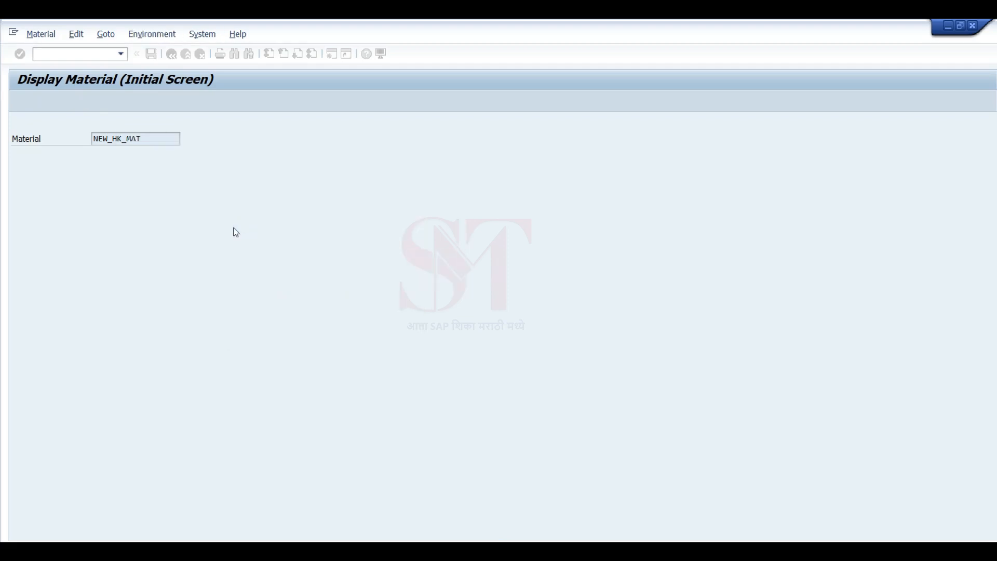
key("Return")
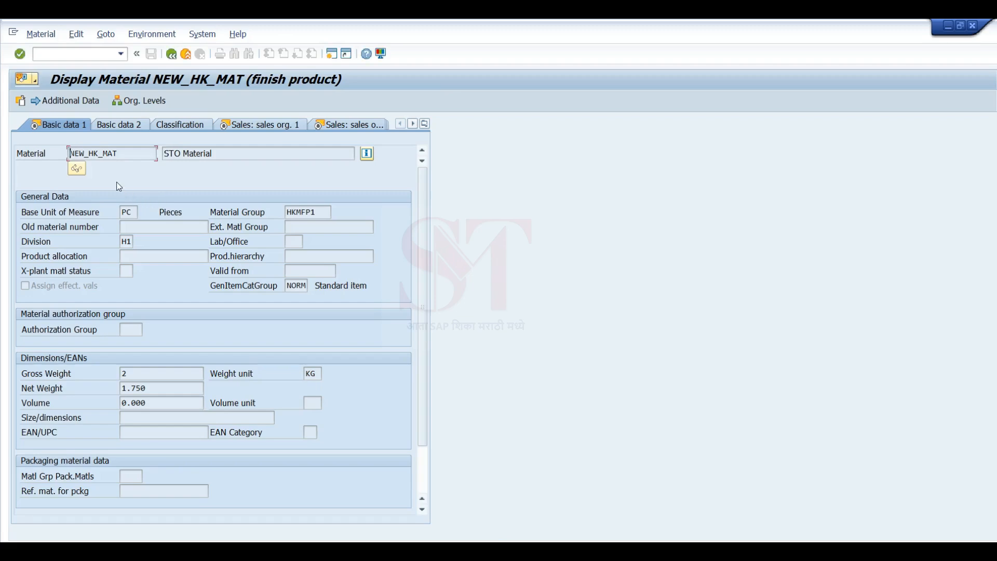
Check the Excel notes, then set the material's organizational levels to sales organization HKSO and distribution channel H9
left_click(144, 101)
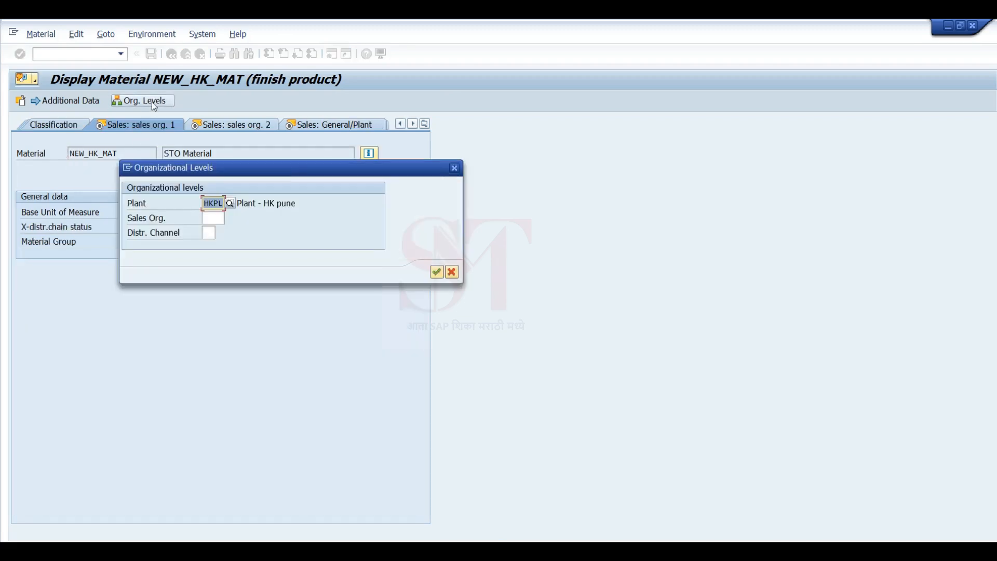
left_click(453, 168)
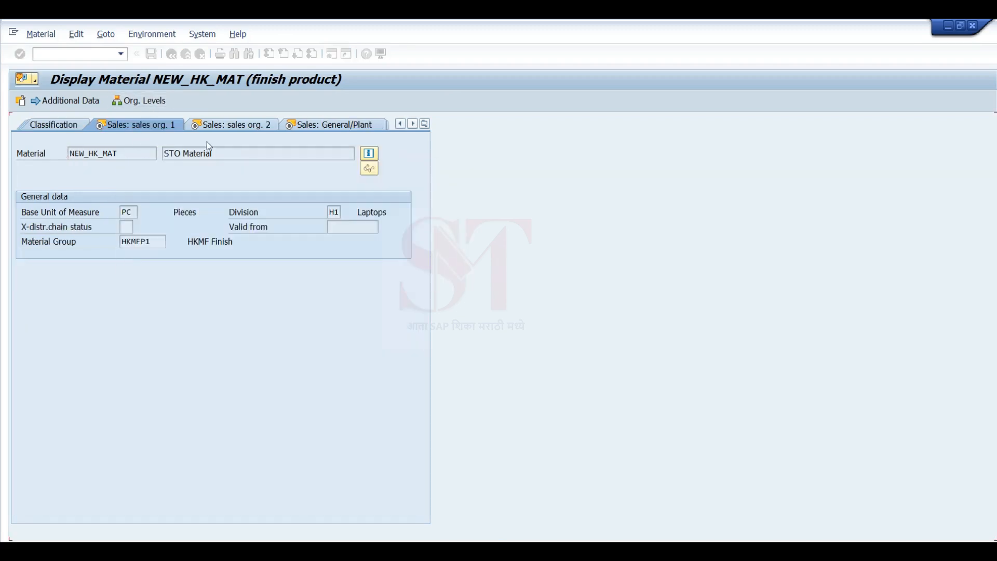
left_click(144, 104)
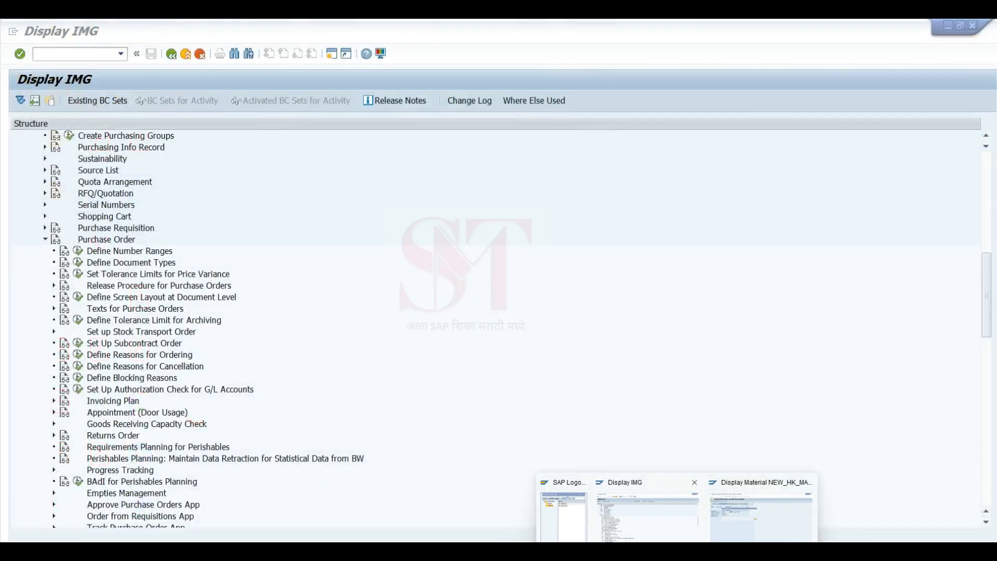
left_click(647, 551)
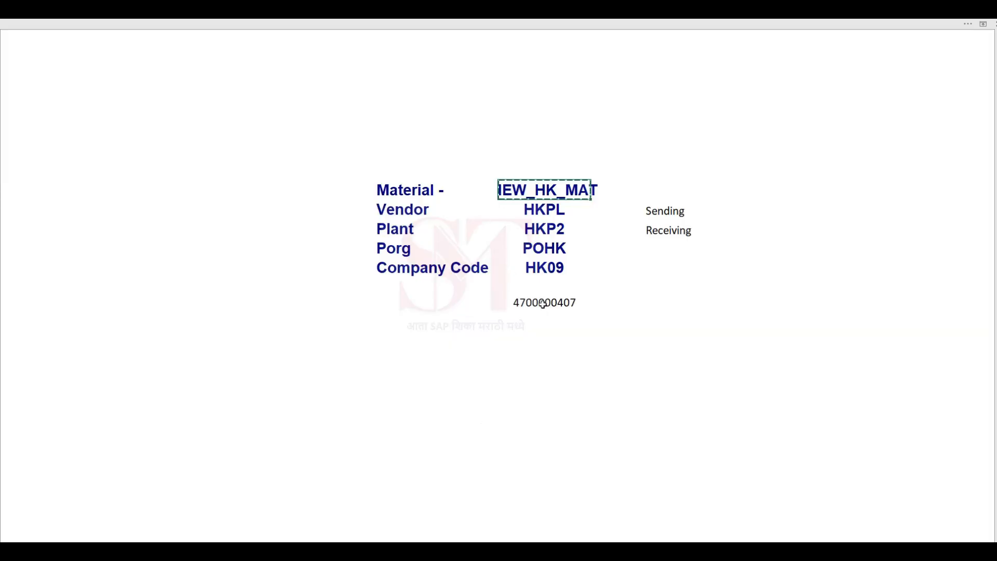
key("alt+Tab")
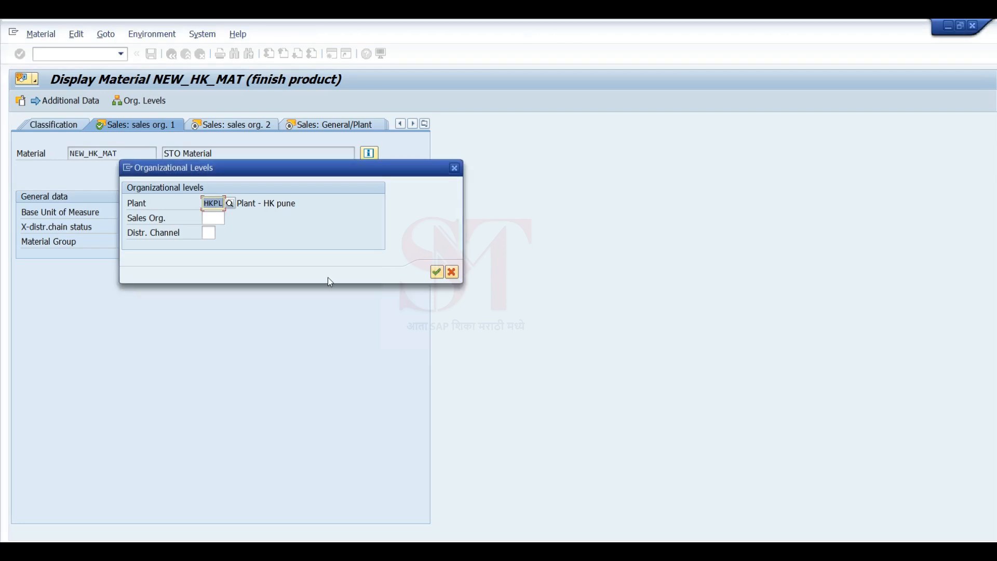
left_click(211, 217)
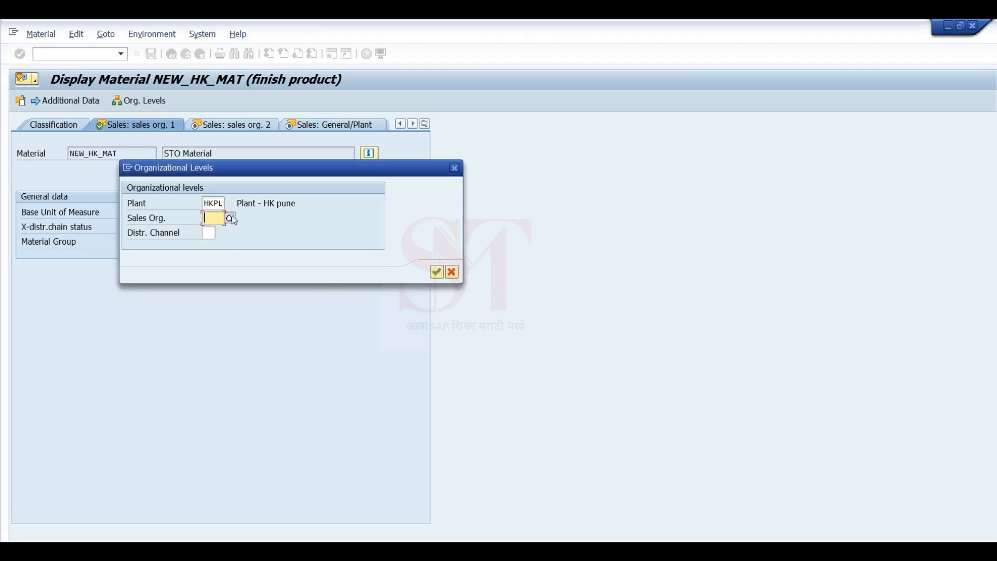
left_click(230, 218)
double_click(89, 289)
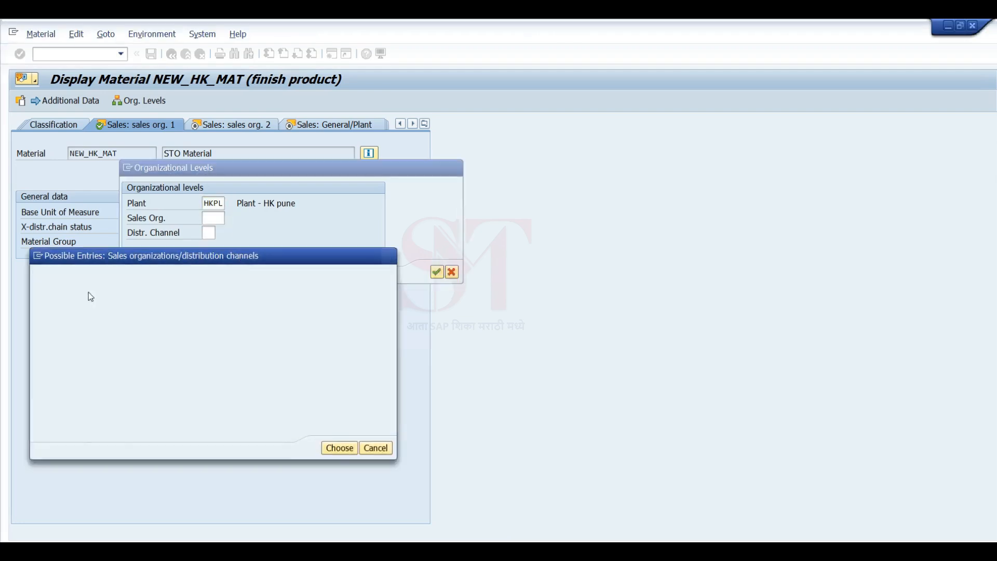
key("Return")
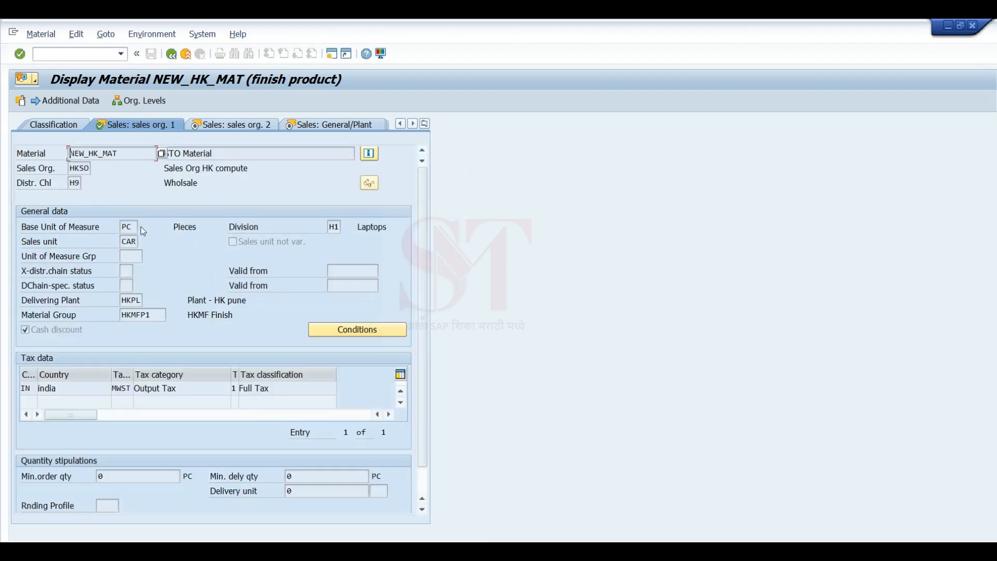
Check the material's delivering plant, label Plant1 as HKPL in the Excel STO diagram and compare the delivering and sending plant notes
double_click(124, 300)
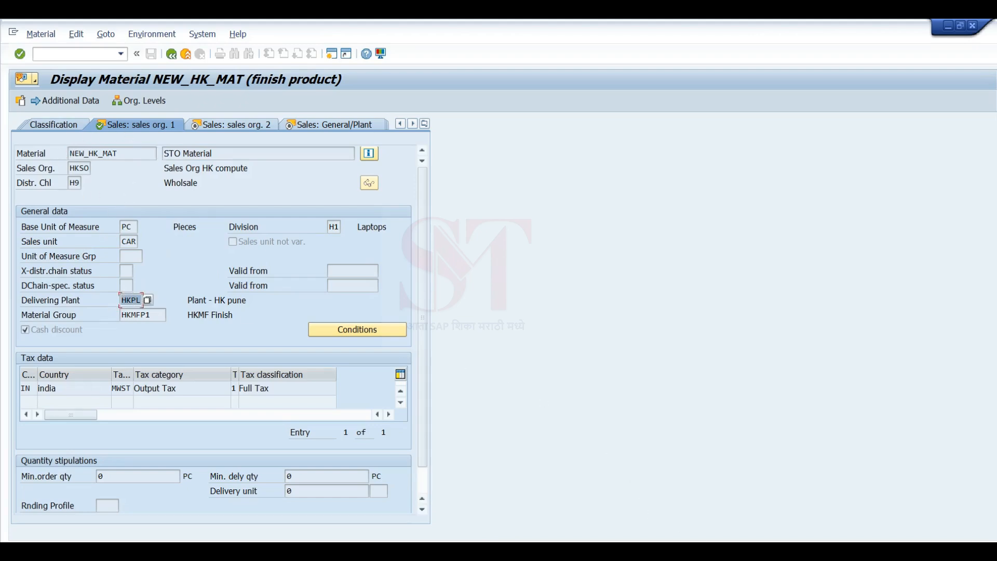
left_click(551, 551)
left_click(151, 550)
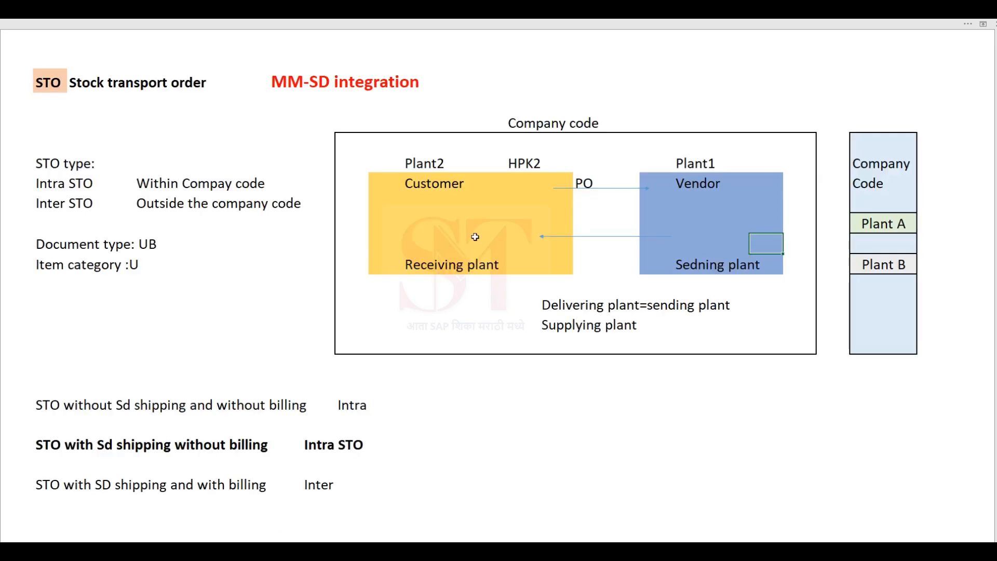
left_click(768, 164)
type("HKPL")
key("Return")
key("Down")
key("Down")
key("Down")
left_click(765, 162)
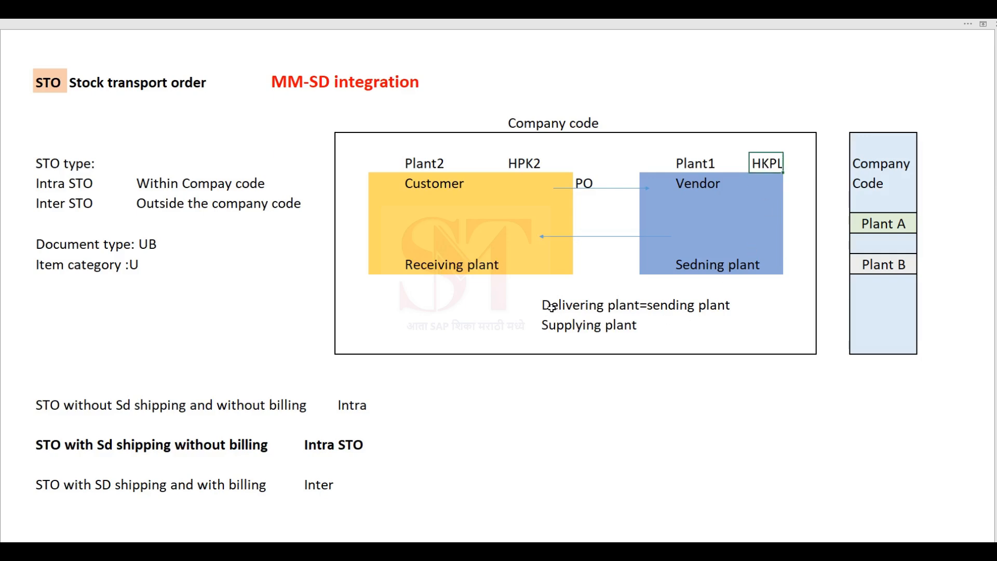
left_click_drag(552, 307, 727, 309)
left_click(719, 267)
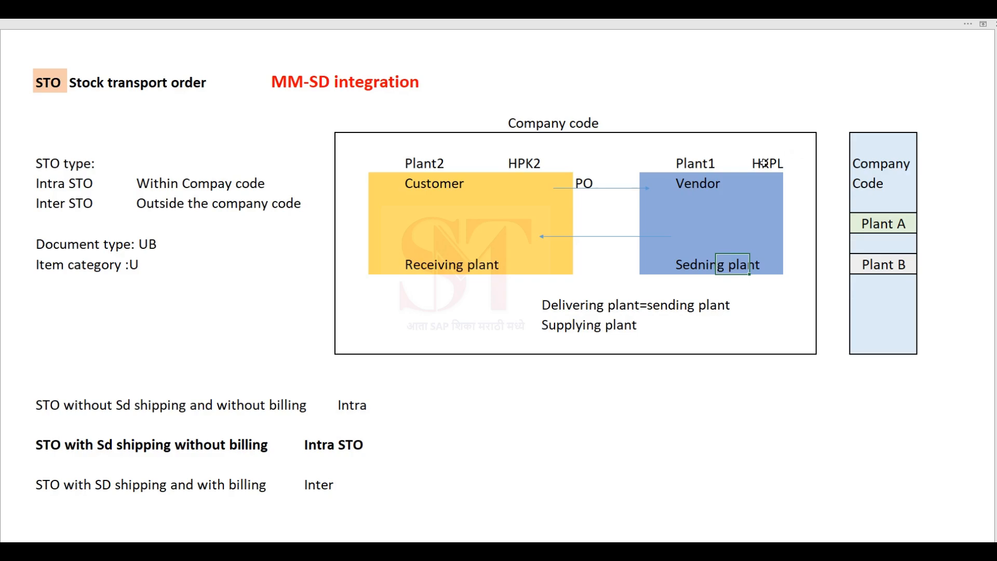
Return to SAP and review the material's sales org. 2, General/Plant, Purchasing and Accounting 1 data
key("alt+Tab")
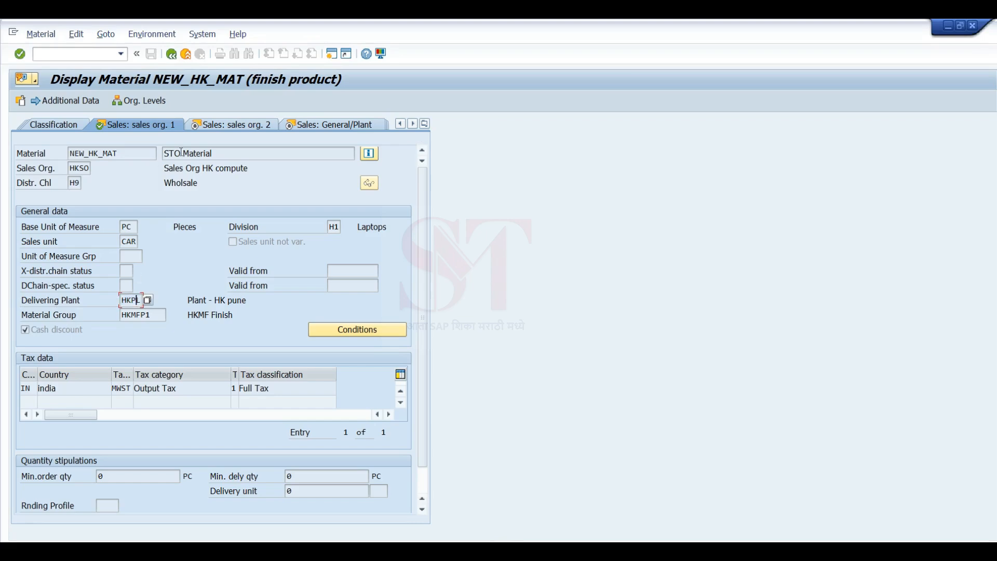
left_click(235, 126)
left_click(297, 129)
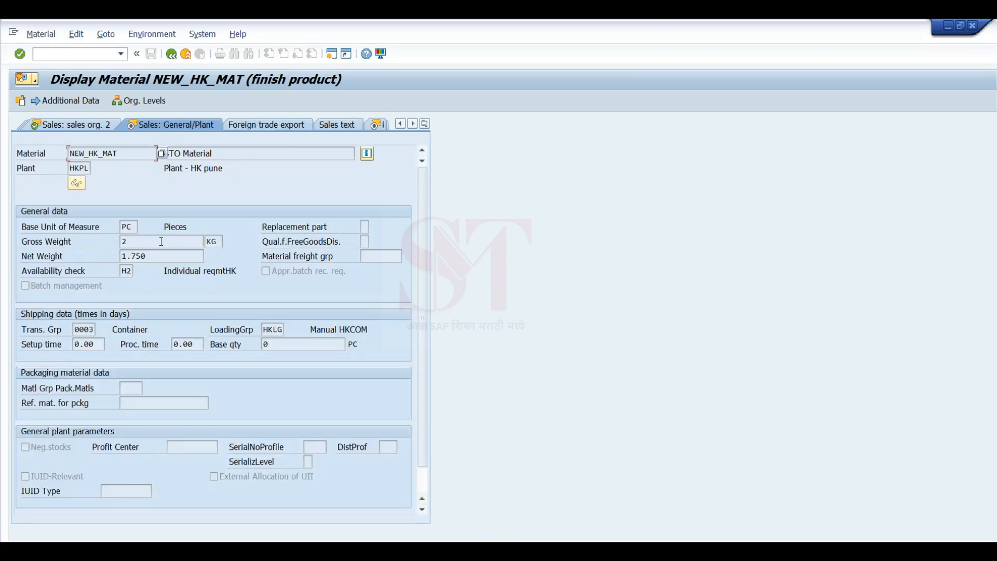
key("Return")
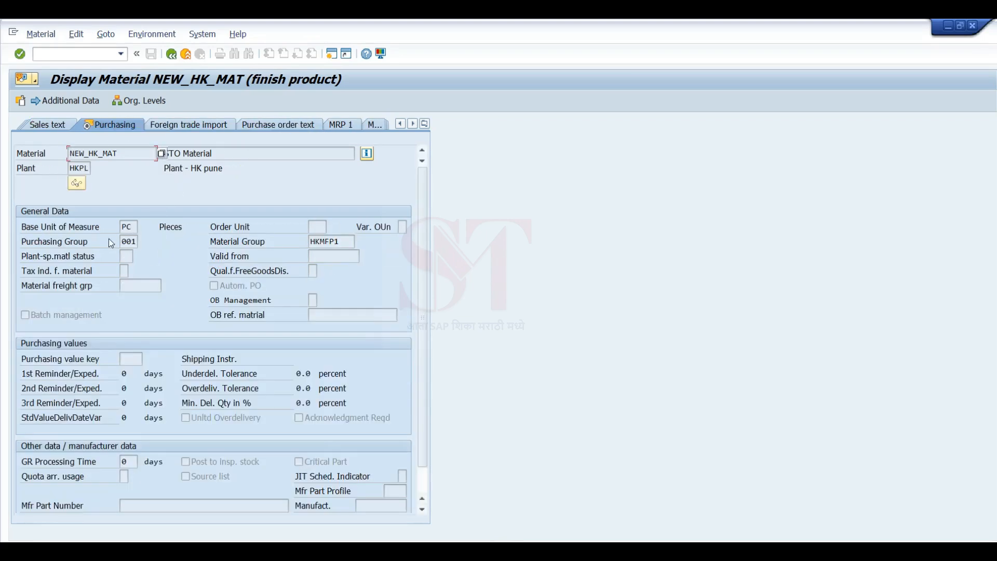
key("Return")
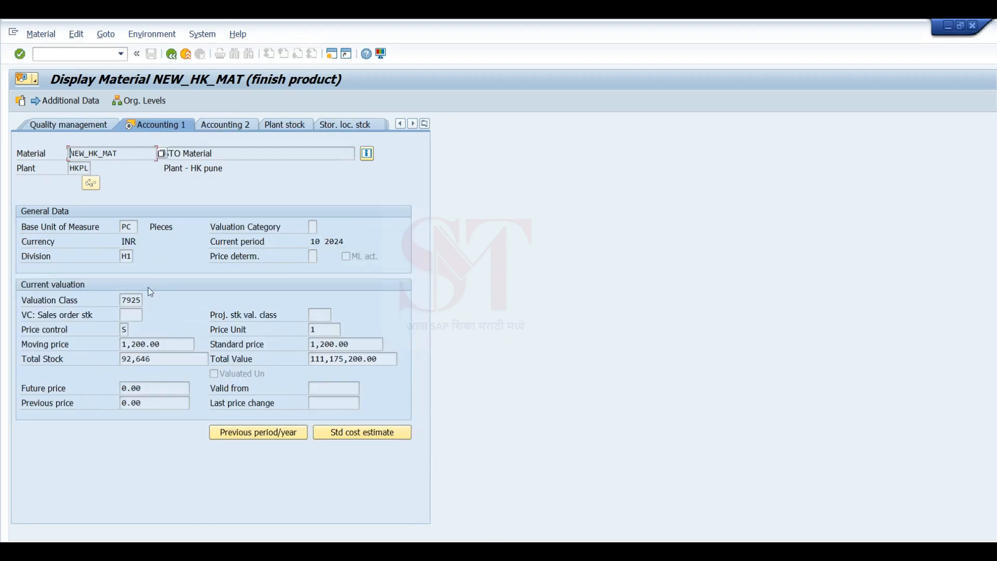
Glance at the Excel STO diagram, switch to the SAP Display IMG session and collapse the Purchase Order node
key("alt+Tab")
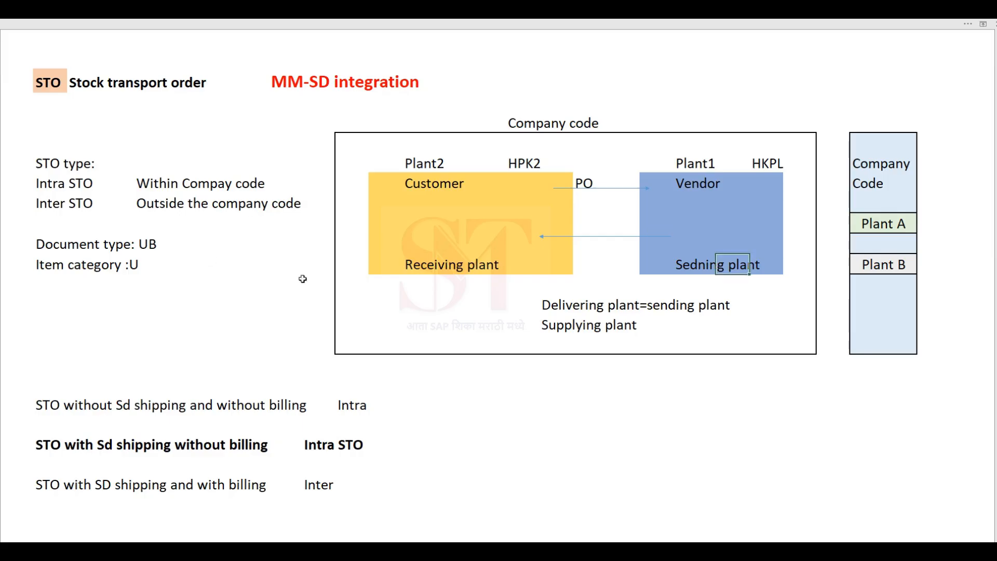
key("alt+Tab")
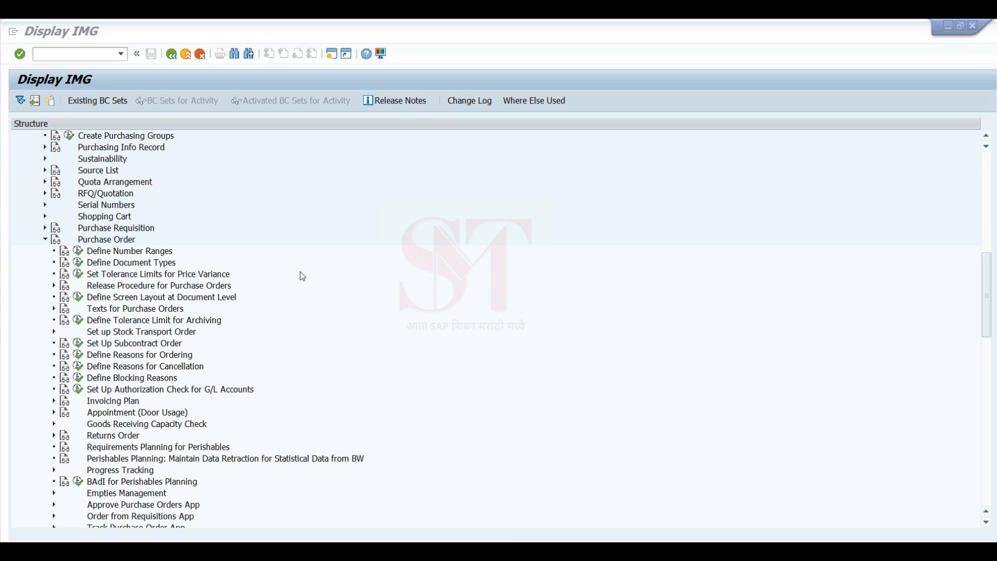
left_click(44, 239)
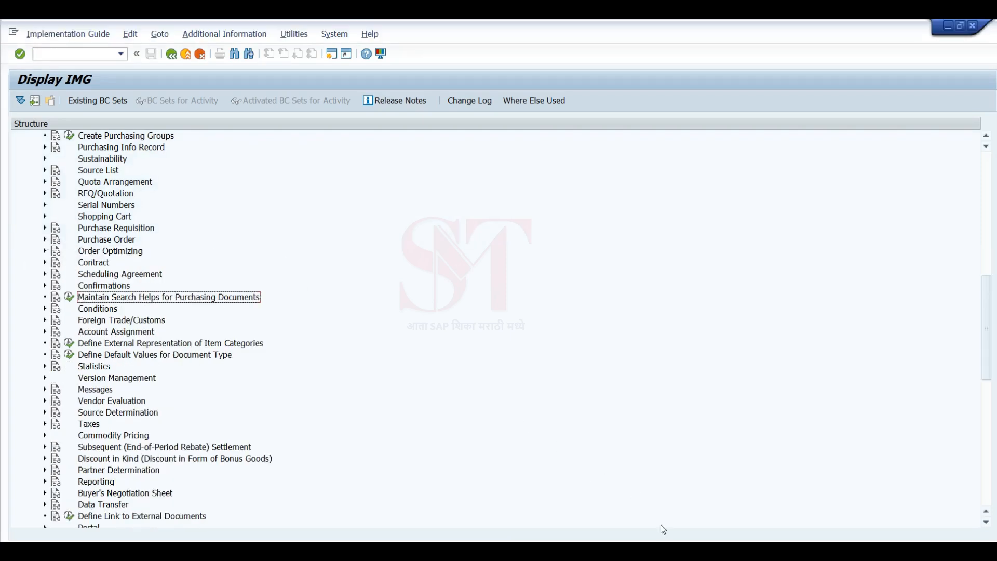
Leave the material display and open the Create Purchase Order transaction ME21N in that session
left_click(612, 517)
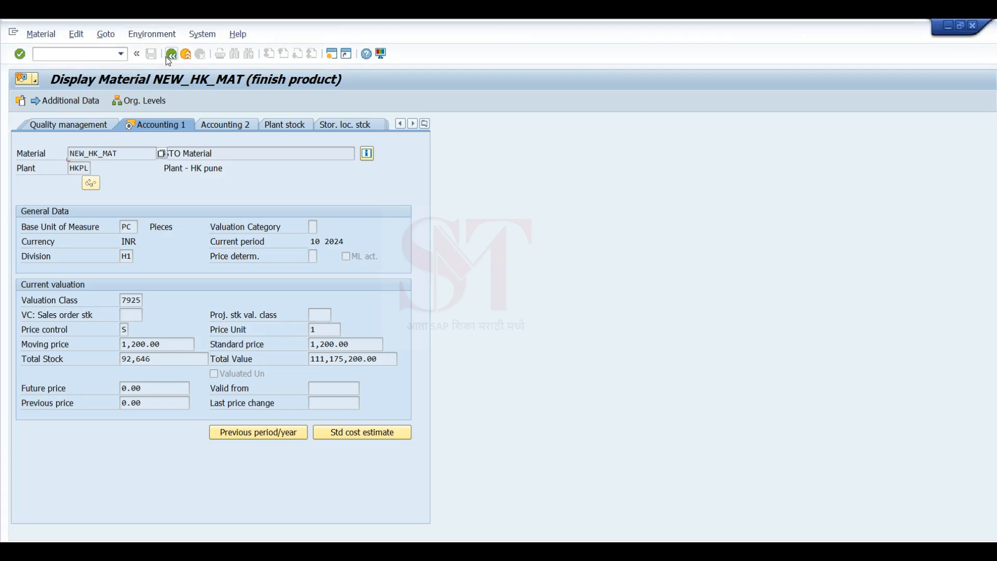
left_click(171, 54)
left_click(173, 57)
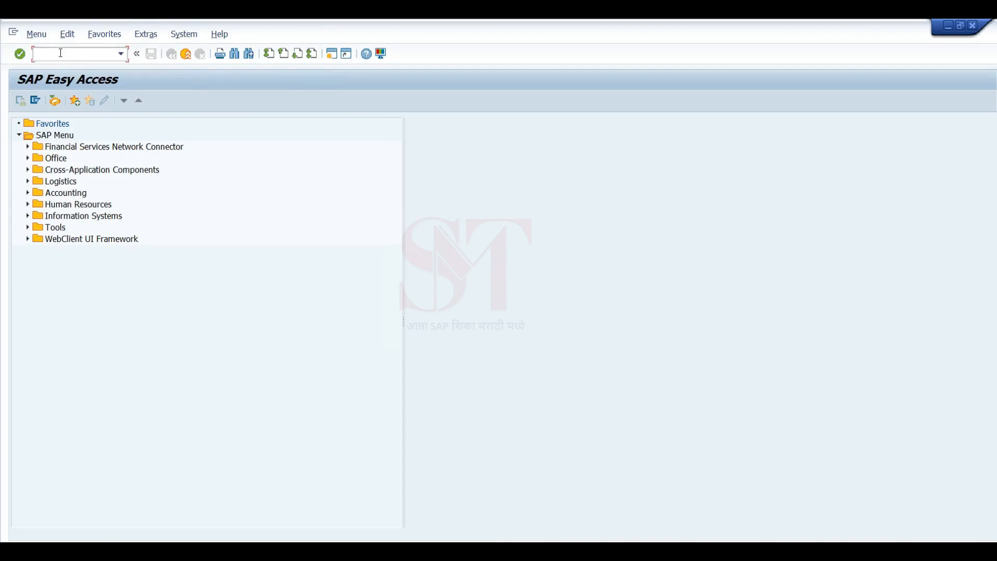
type("me21n")
key("Return")
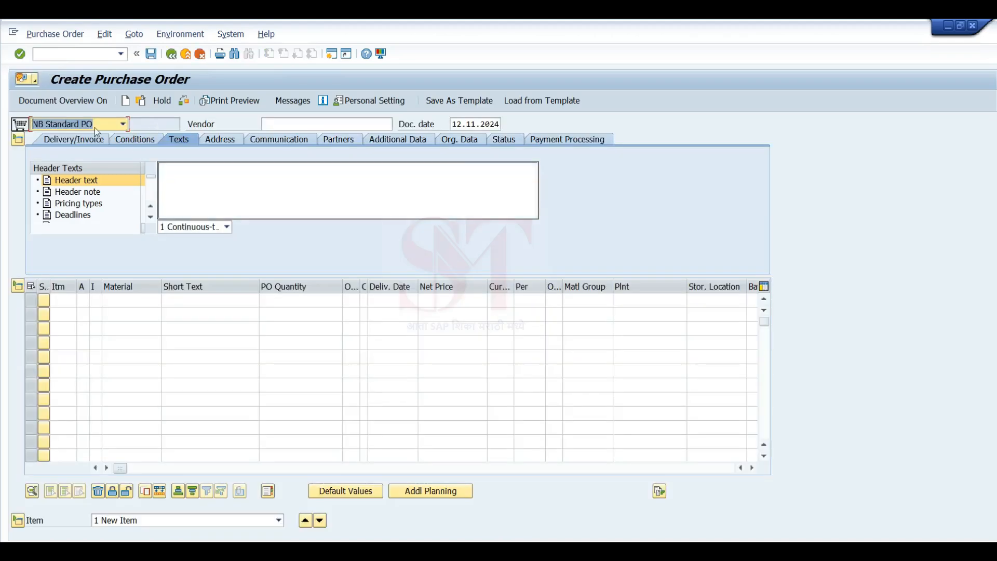
Set the new purchase order's document type to UB Doc type for STO.1
left_click(95, 127)
key("u")
key("Return")
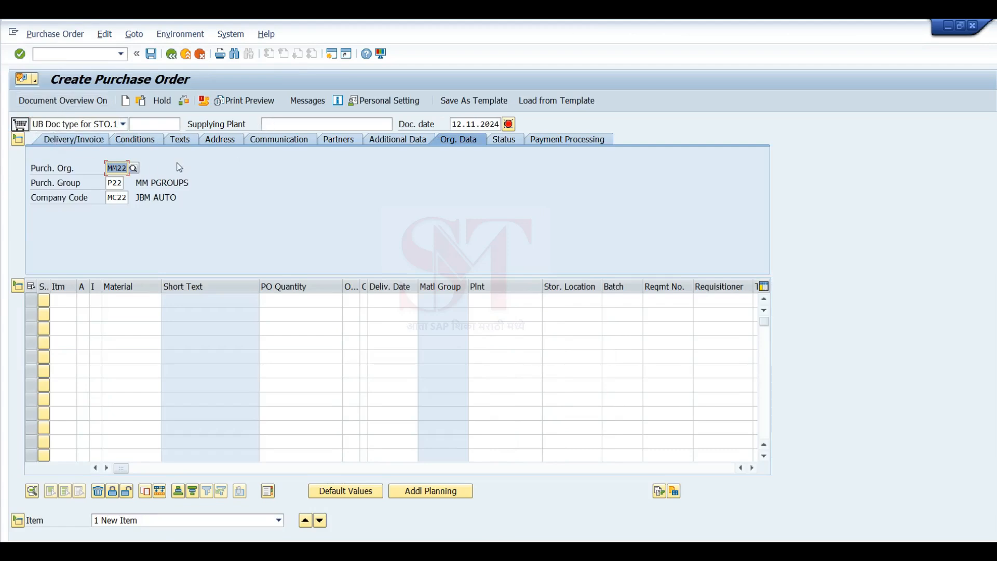
Look up the sending plant in the Excel data sheet and the supplying plant note in the STO diagram
left_click(281, 127)
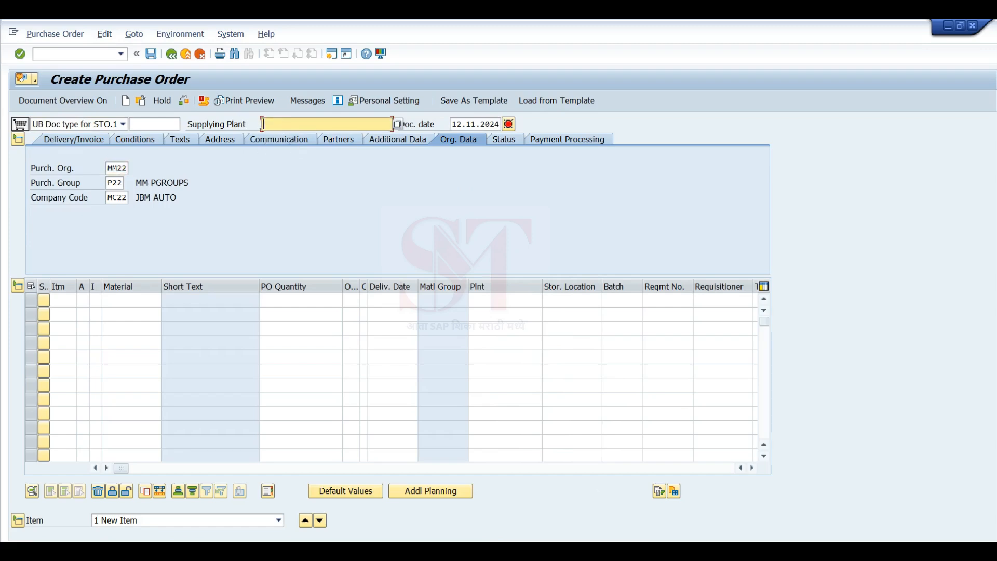
key("alt+Tab")
key("alt+Tab")
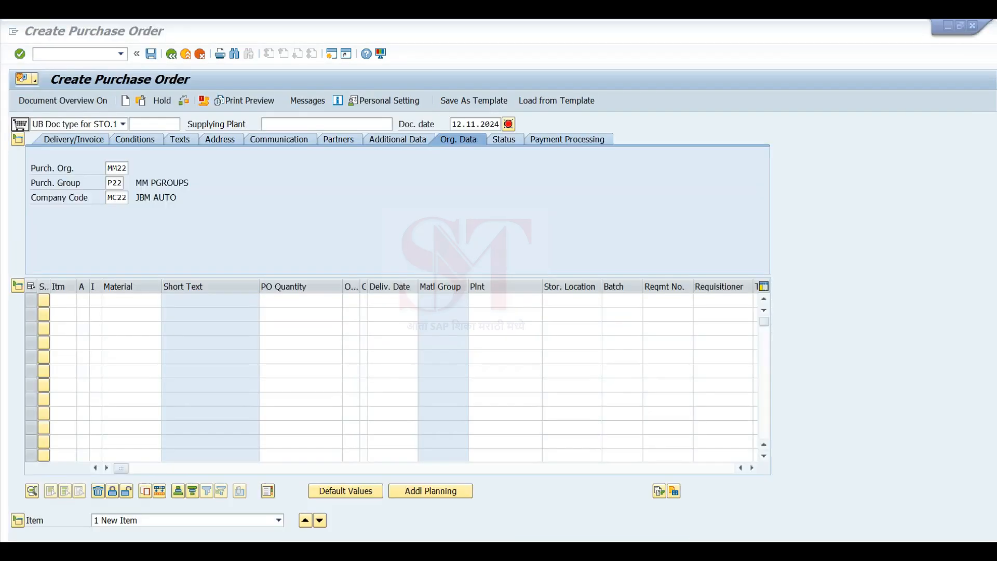
left_click(312, 555)
left_click(136, 548)
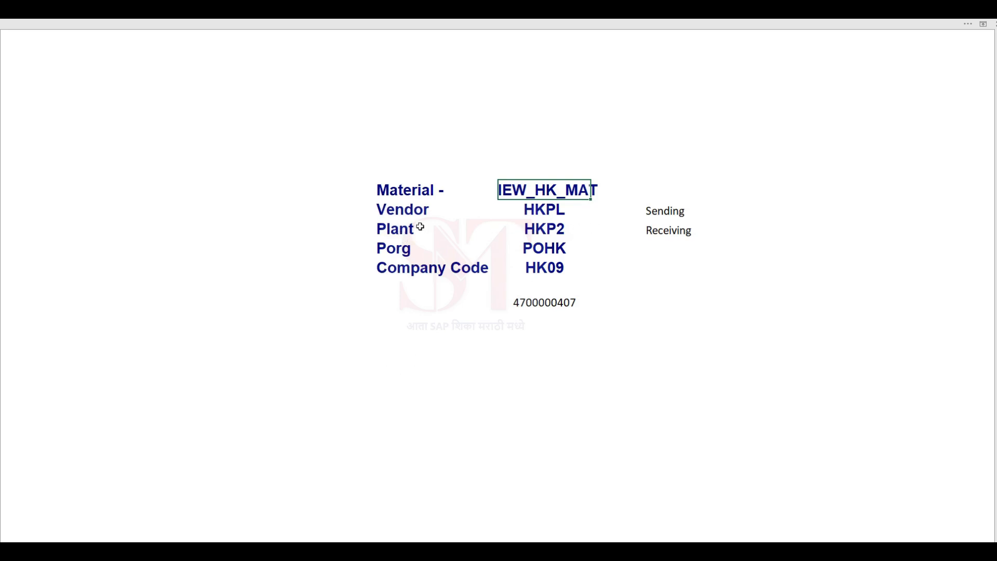
key("alt+Tab")
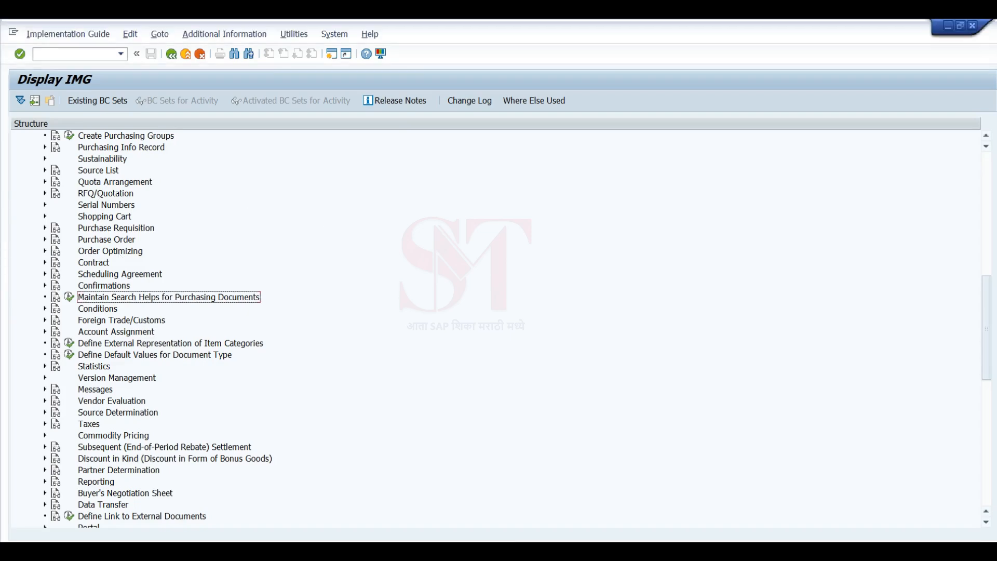
key("alt+Tab")
left_click(272, 125)
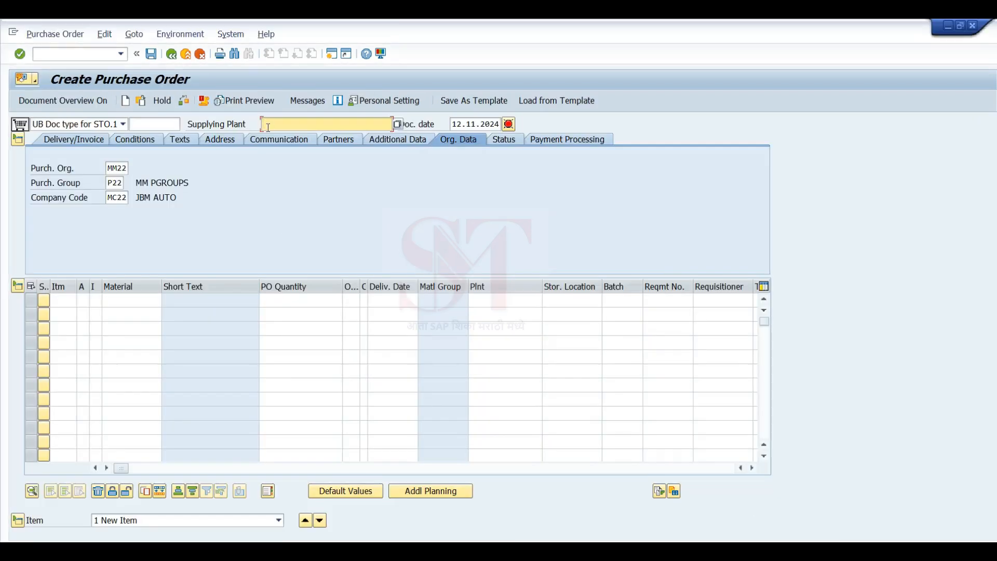
key("alt+Tab")
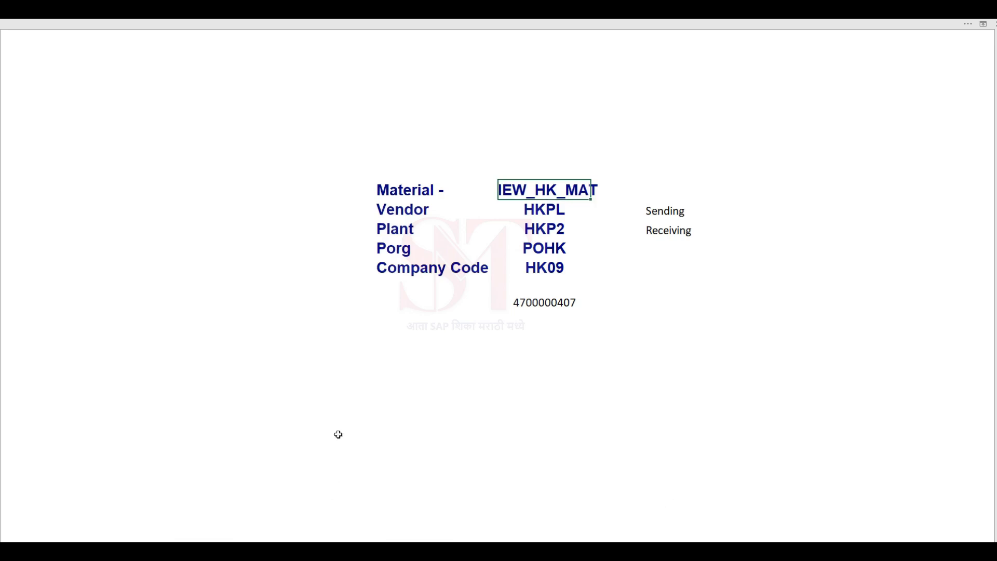
left_click(126, 547)
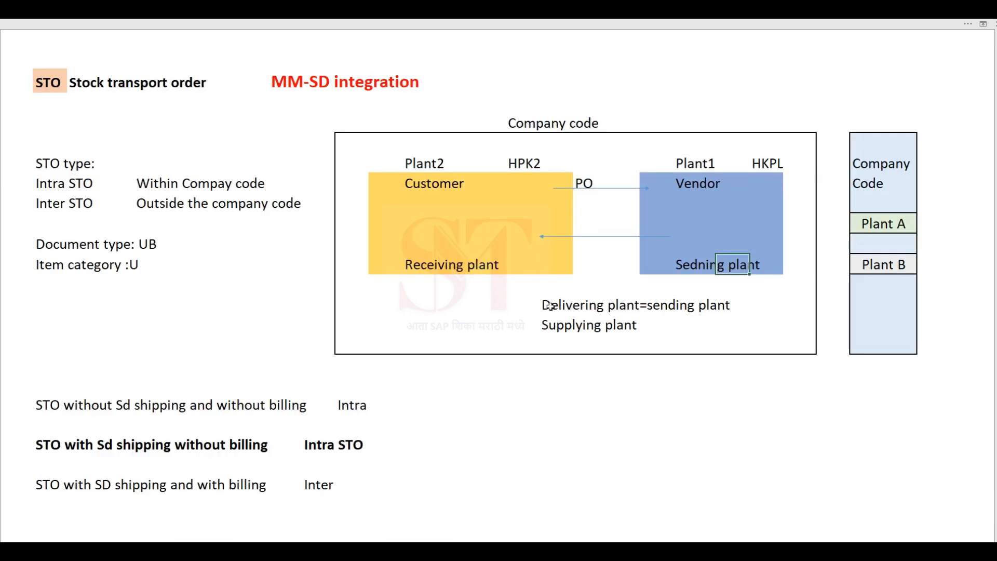
left_click_drag(552, 324, 633, 326)
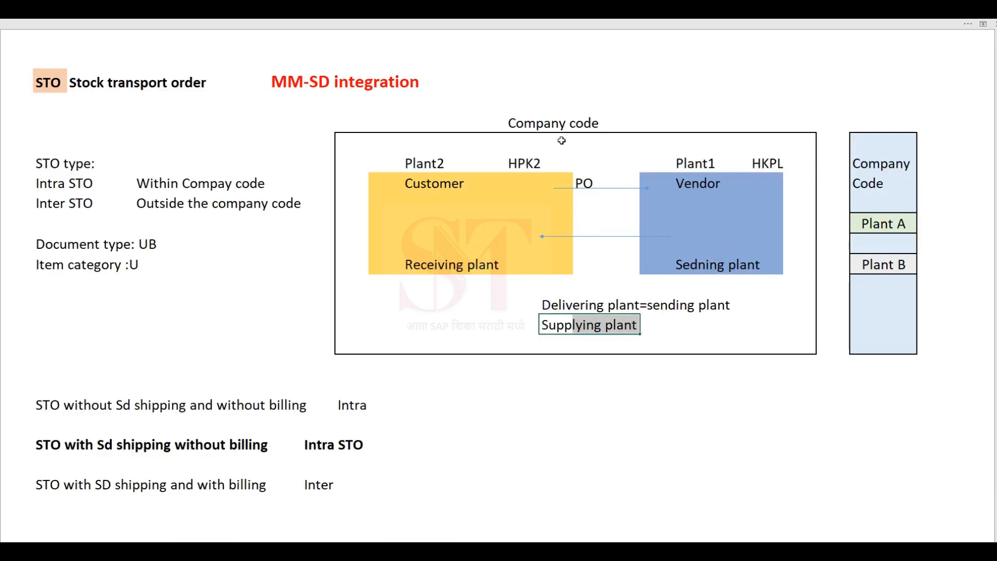
Return to the SAP purchase order and set its supplying plant to HKPL
key("alt+Tab")
left_click(289, 121)
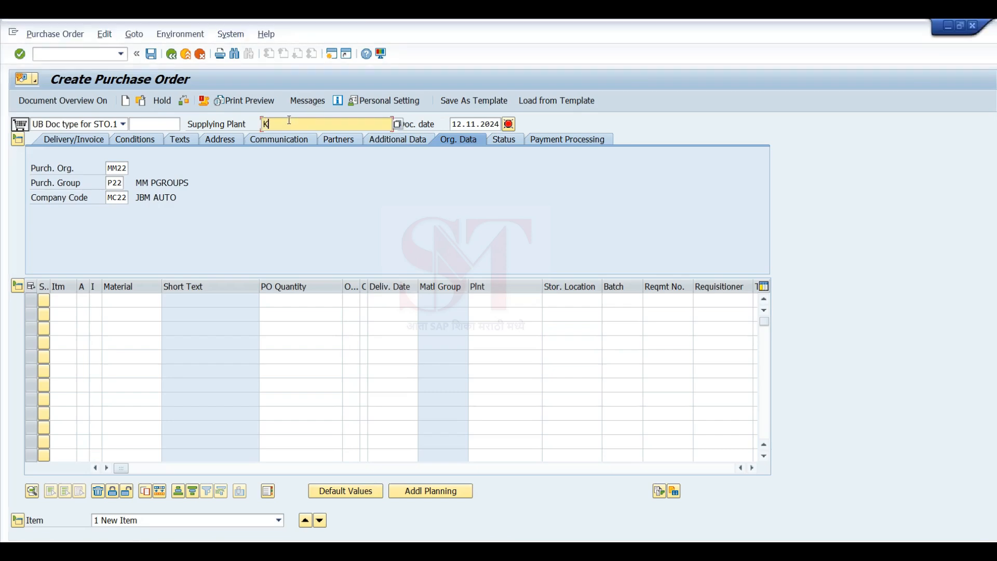
key("BackSpace")
type("HKPL")
key("Return")
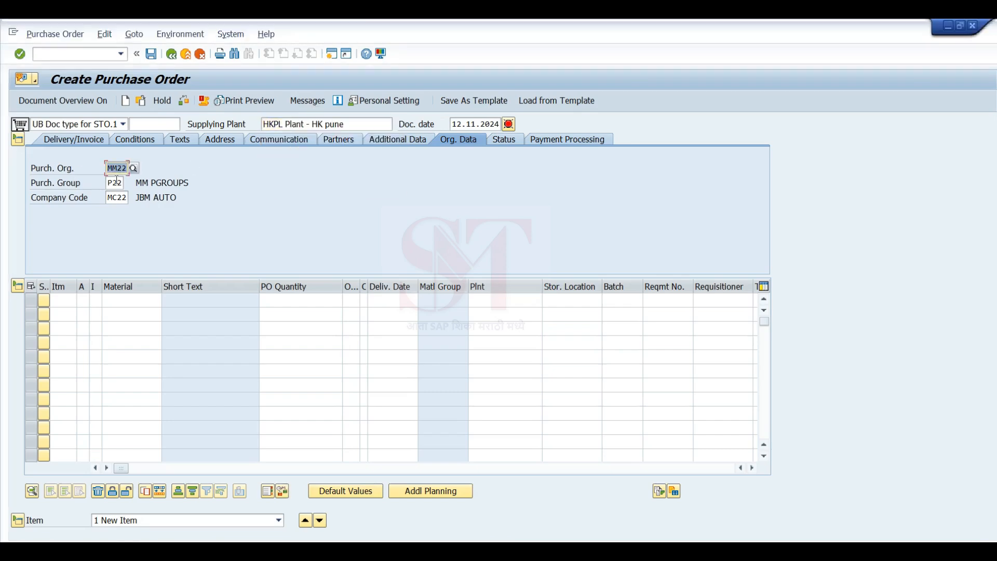
Set the order's purchasing organization to POHK and company code to HK09, copying both values from the Excel data sheet
key("BackSpace")
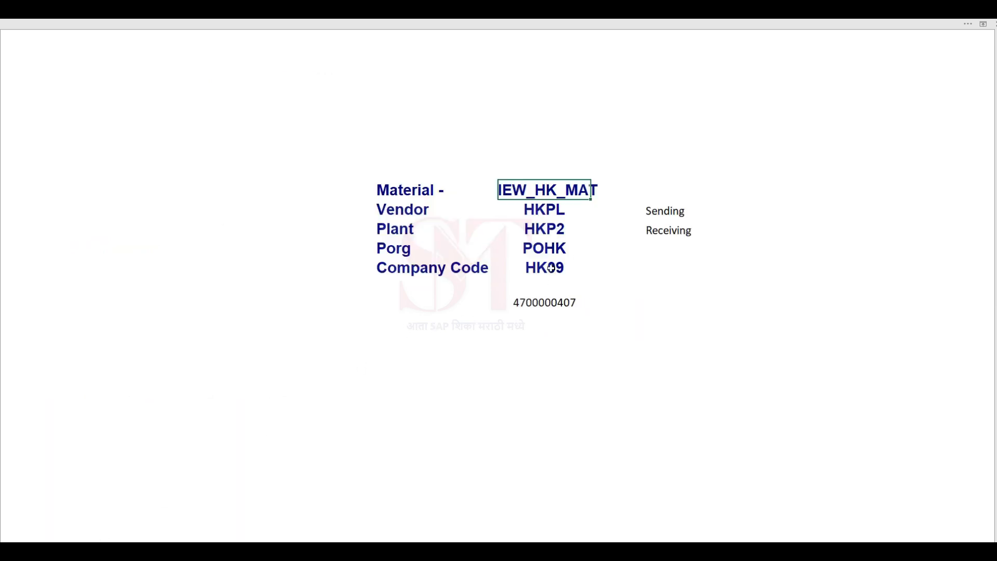
left_click(549, 248)
key("ctrl+c")
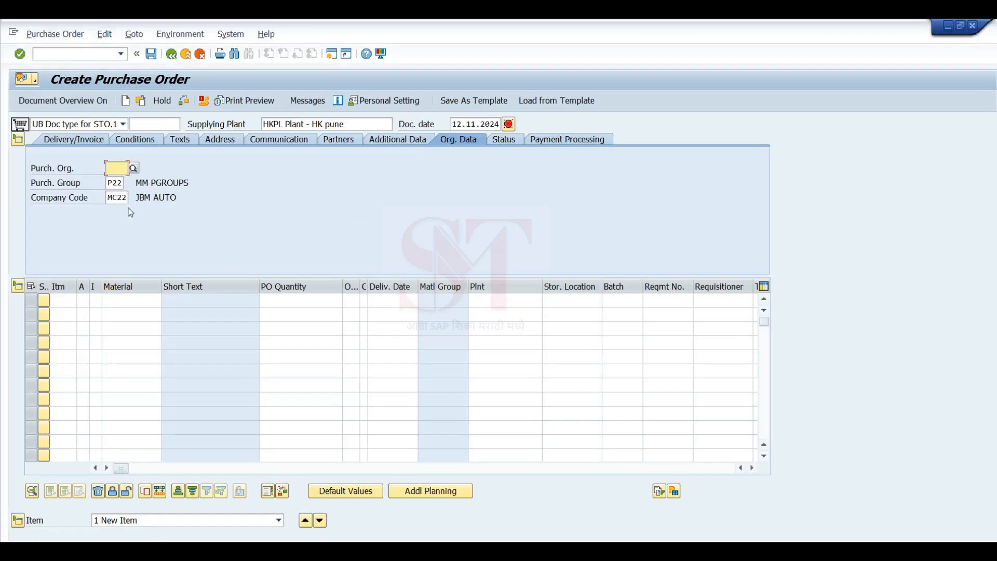
key("ctrl+v")
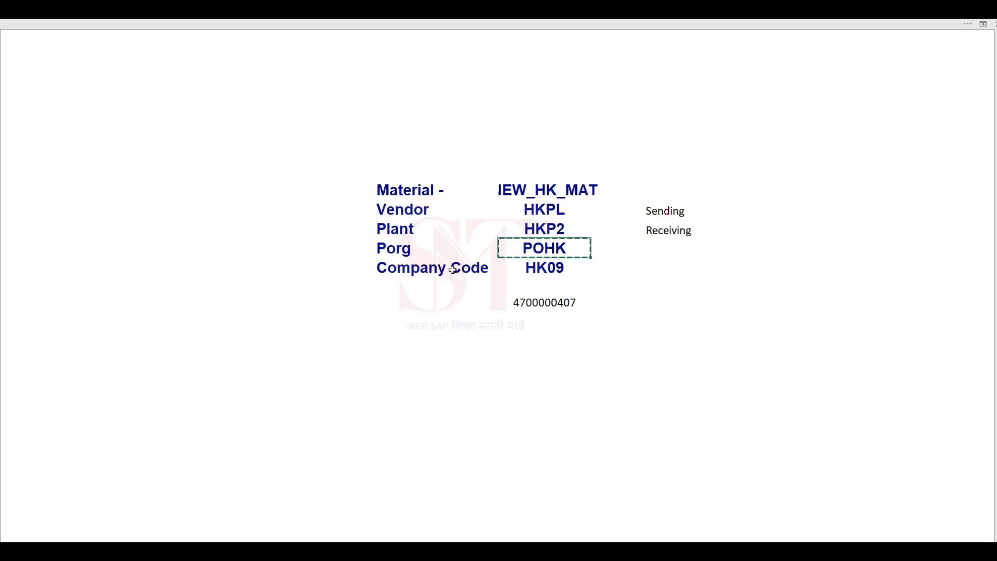
left_click(543, 266)
key("ctrl+c")
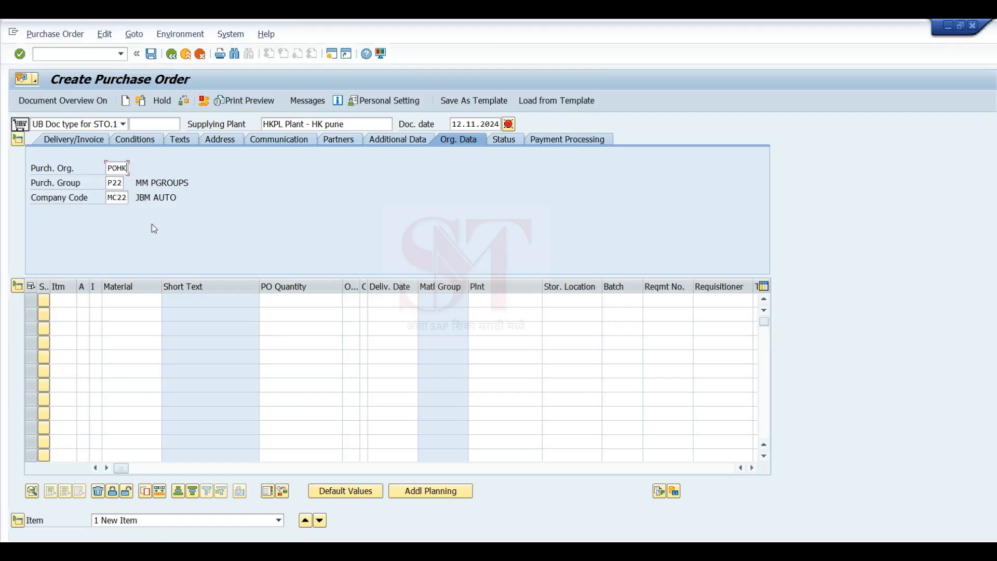
double_click(117, 198)
key("ctrl+v")
key("Return")
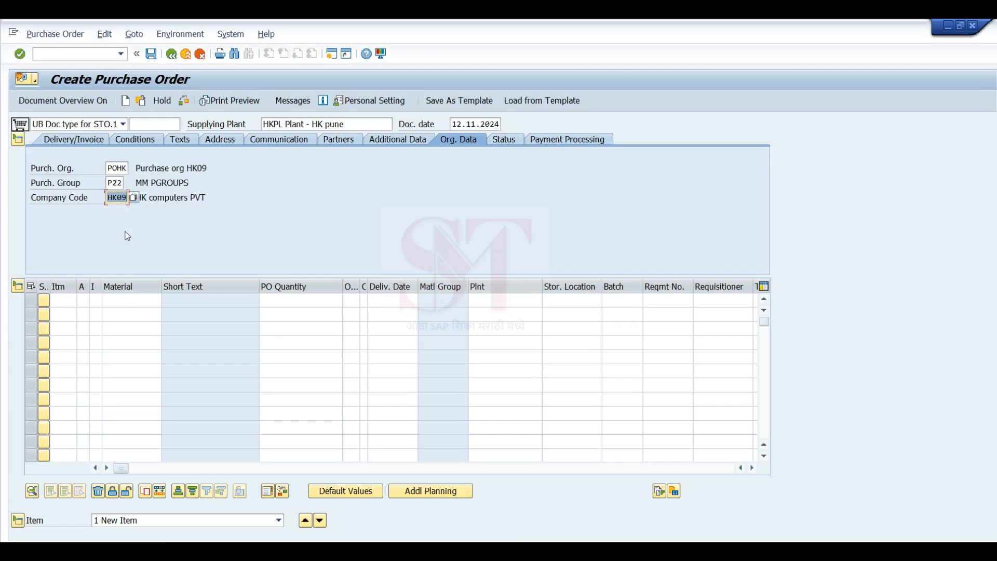
Give the first order item category U and material NEW_HK_MAT, copied from the Excel data sheet
left_click(96, 300)
type("U")
key("Tab")
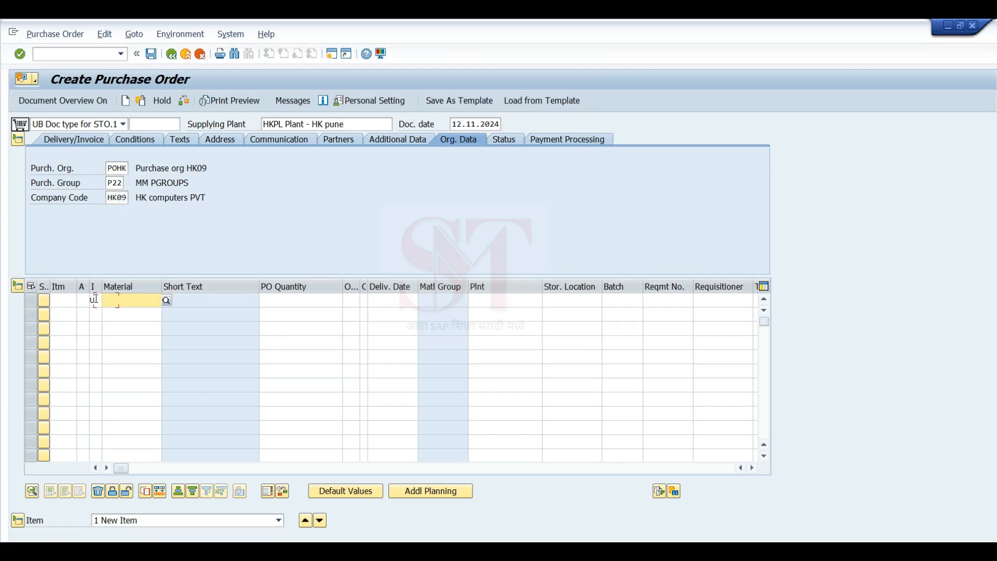
key("alt+Tab")
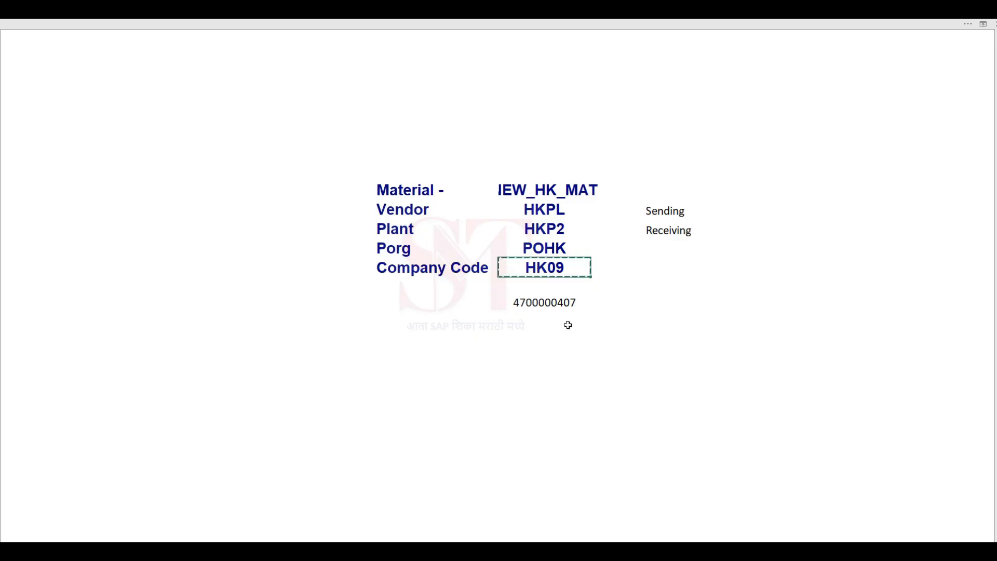
left_click(557, 196)
key("ctrl+c")
key("alt+Tab")
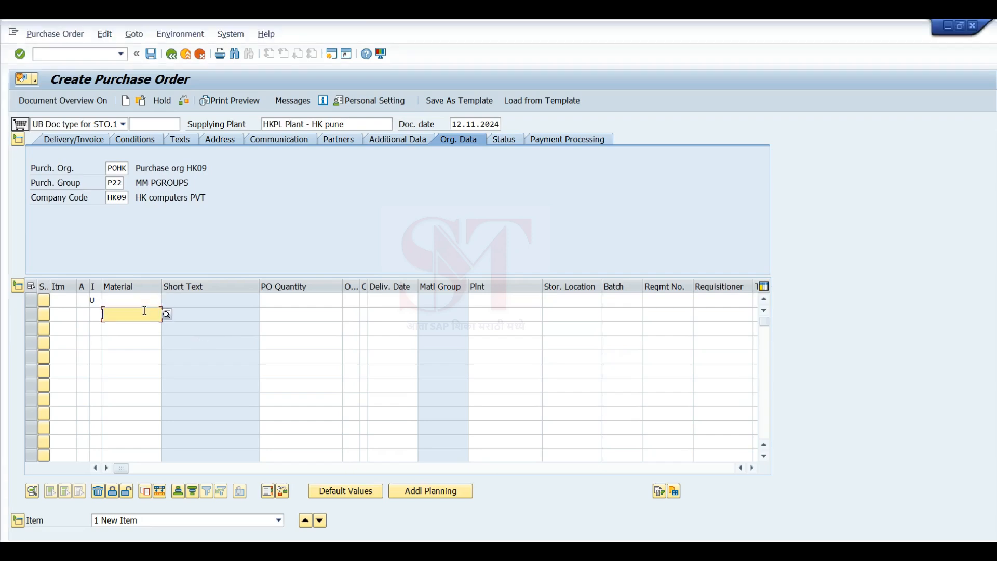
key("ctrl+v")
Set the NEW_HK_MAT item's quantity to 10 and its receiving plant to HKP2
left_click(327, 300)
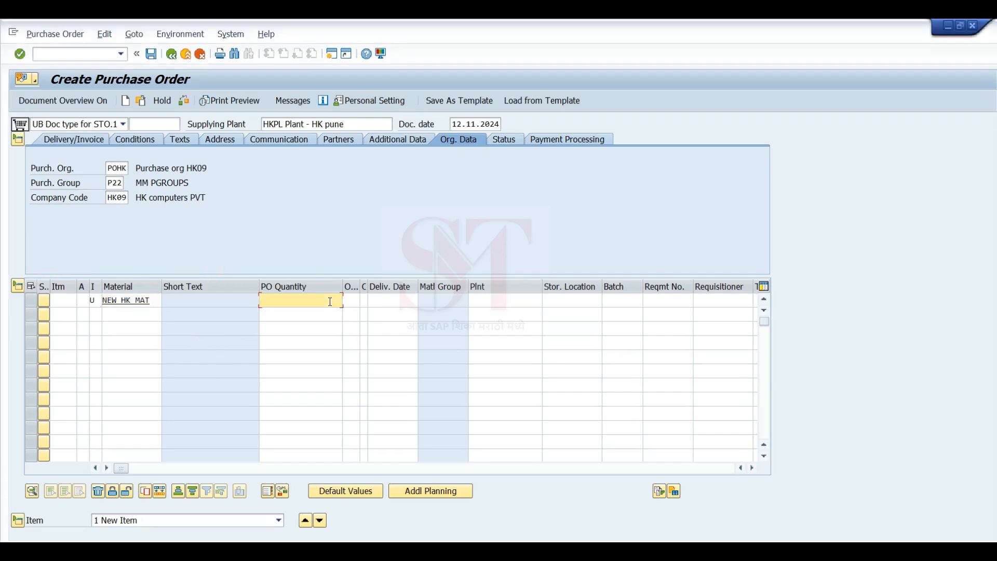
type("100")
key("BackSpace")
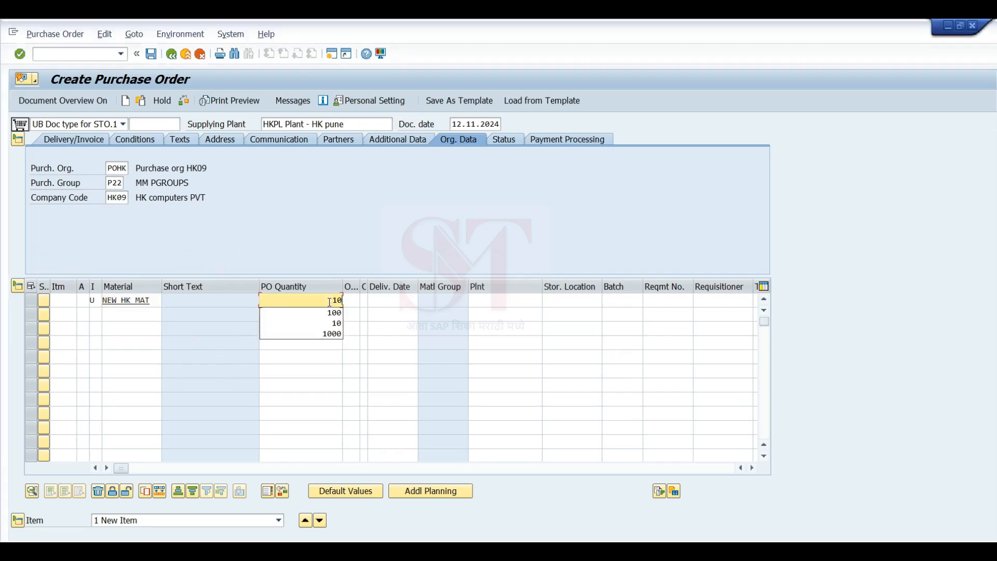
left_click(493, 302)
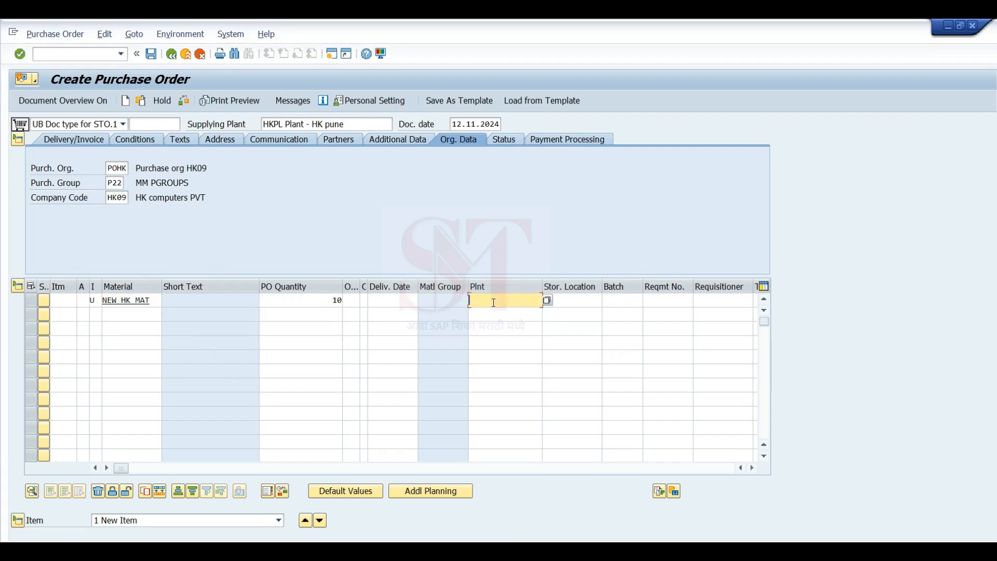
type("hkp2")
key("Return")
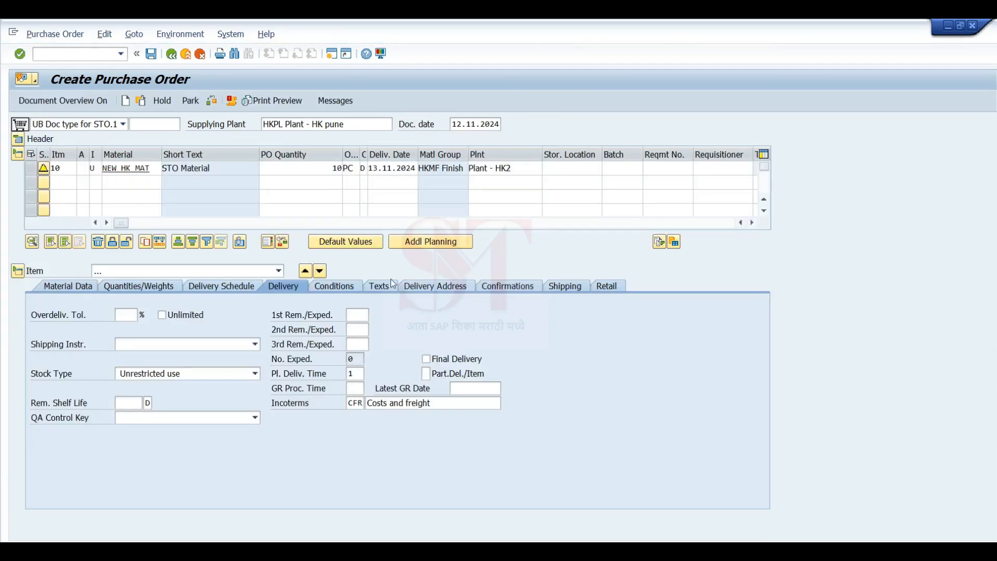
Set the item's delivery date to 14.11.2024, then run the order check and close its message list
left_click(379, 170)
key("BackSpace")
type("4")
key("Return")
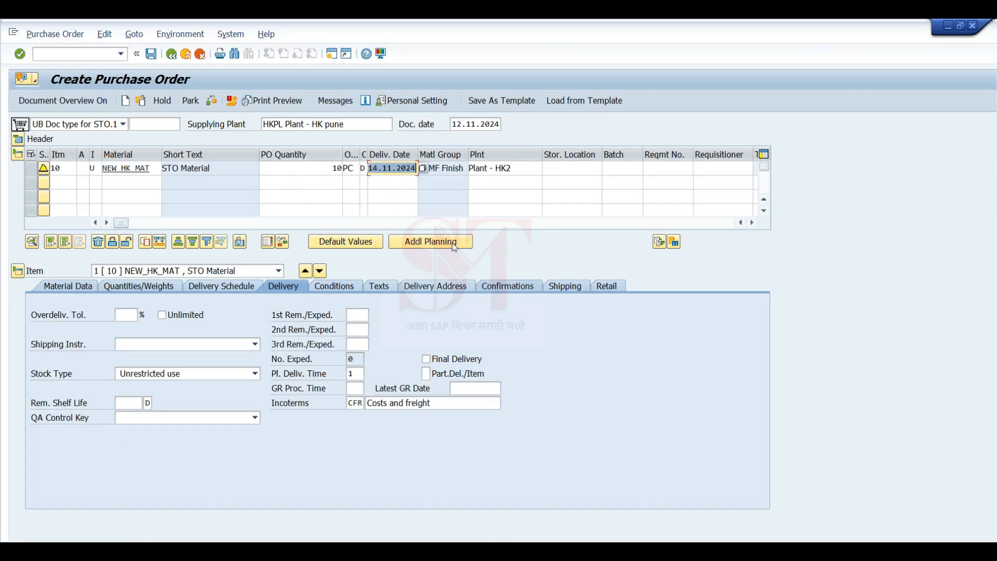
left_click(210, 101)
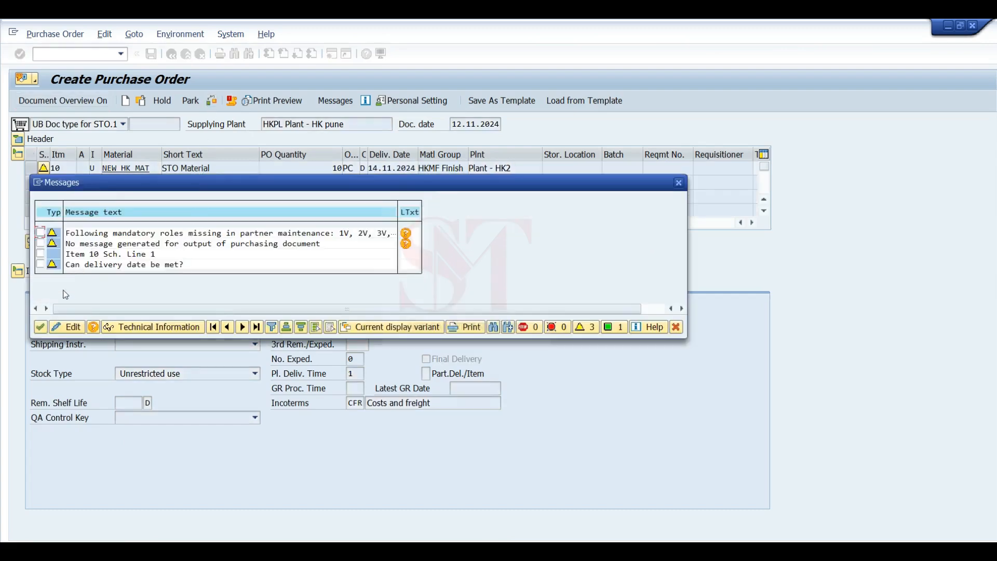
left_click(678, 183)
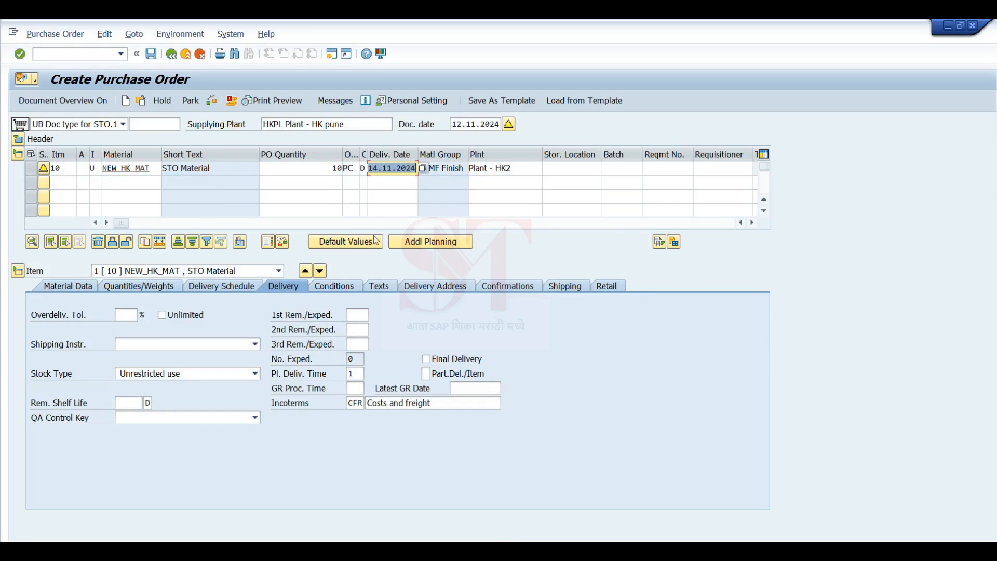
Review the item's Shipping data, including the sales organization, and run the order check again
left_click(566, 288)
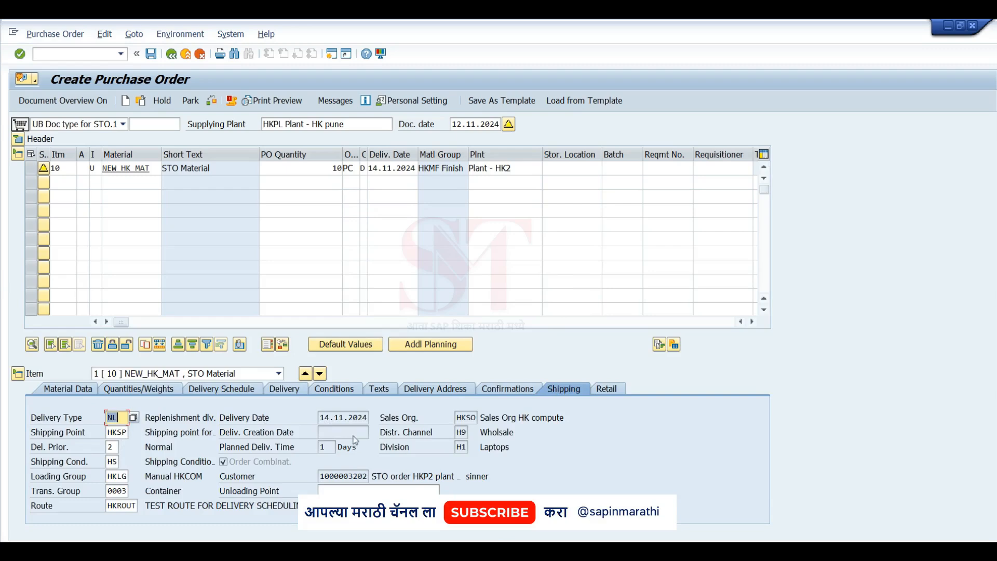
left_click(466, 417)
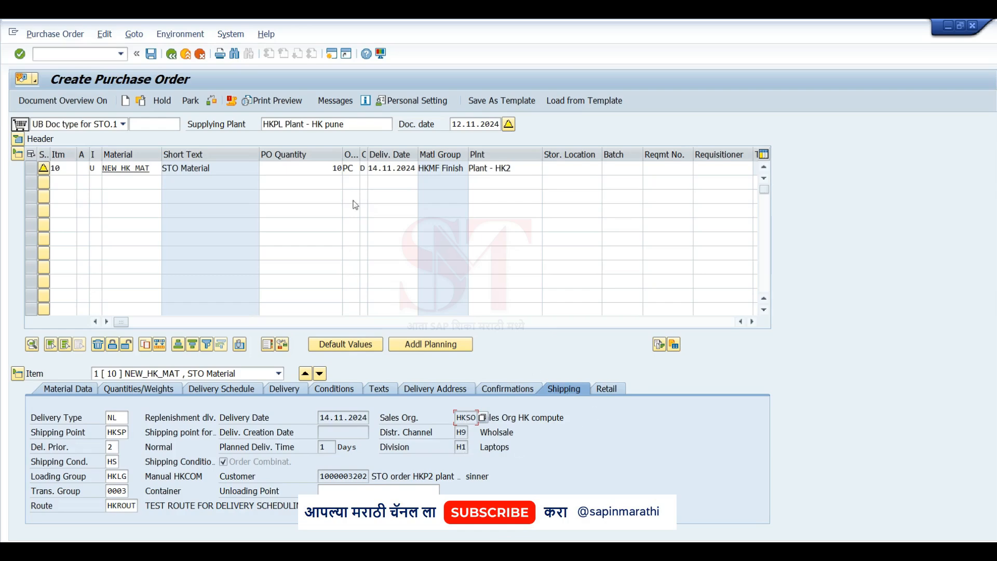
left_click(210, 99)
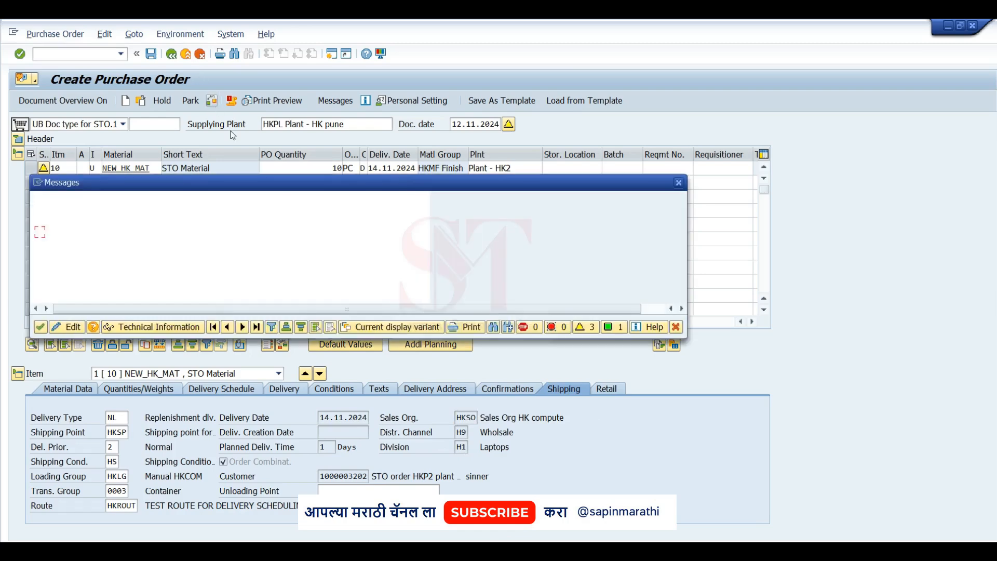
left_click(674, 183)
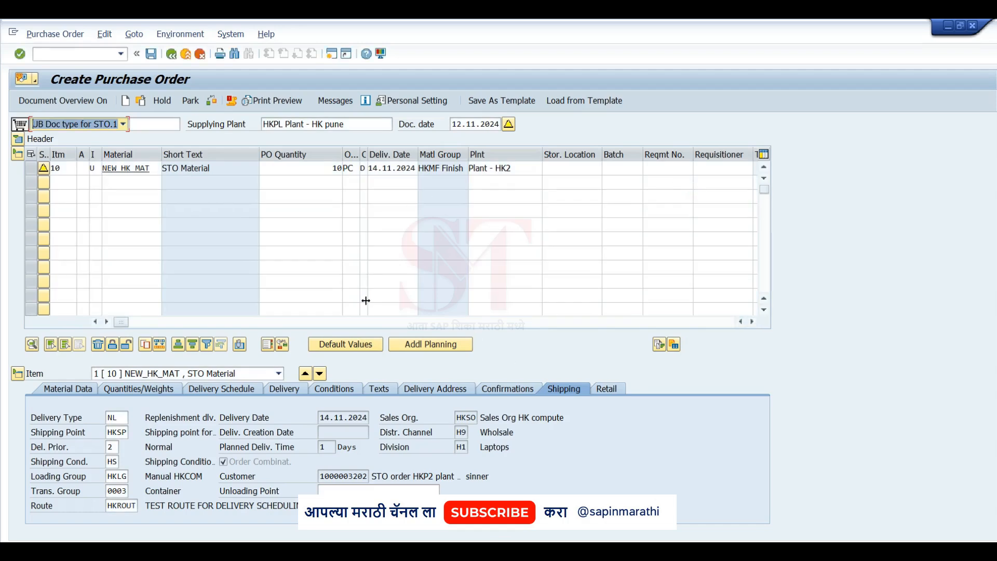
Save the stock transport order despite the warnings and open the saved document for display
left_click(150, 54)
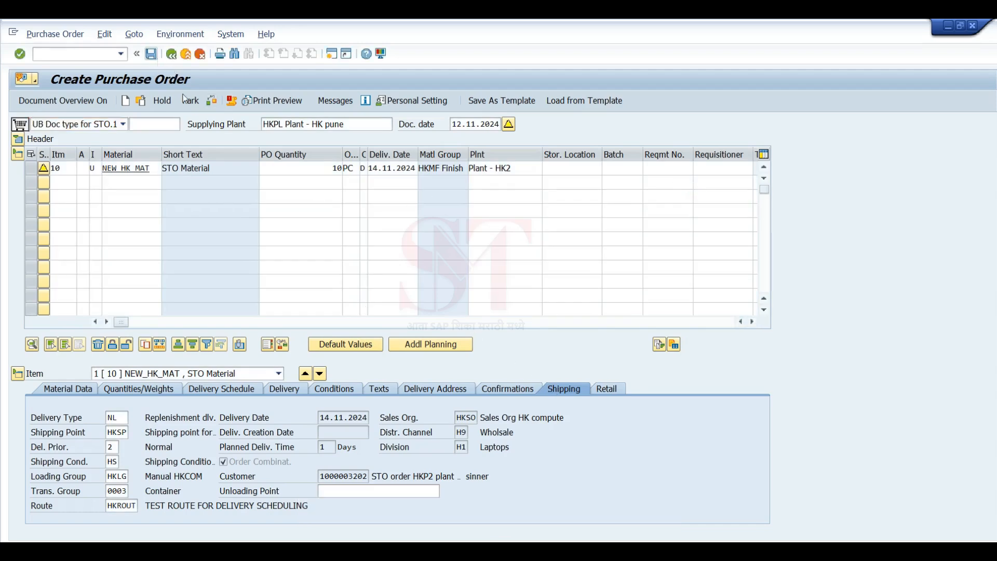
left_click(185, 285)
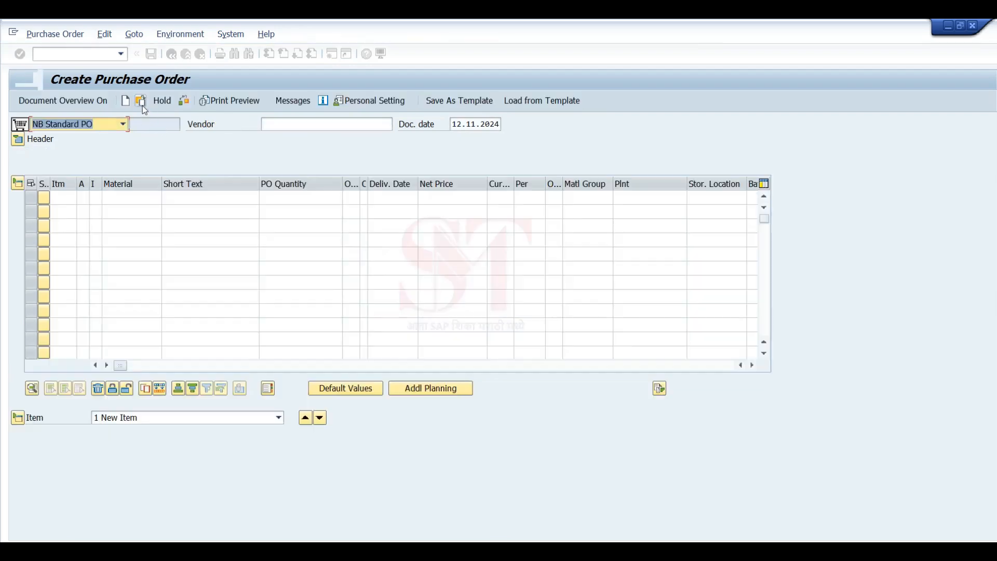
left_click(142, 105)
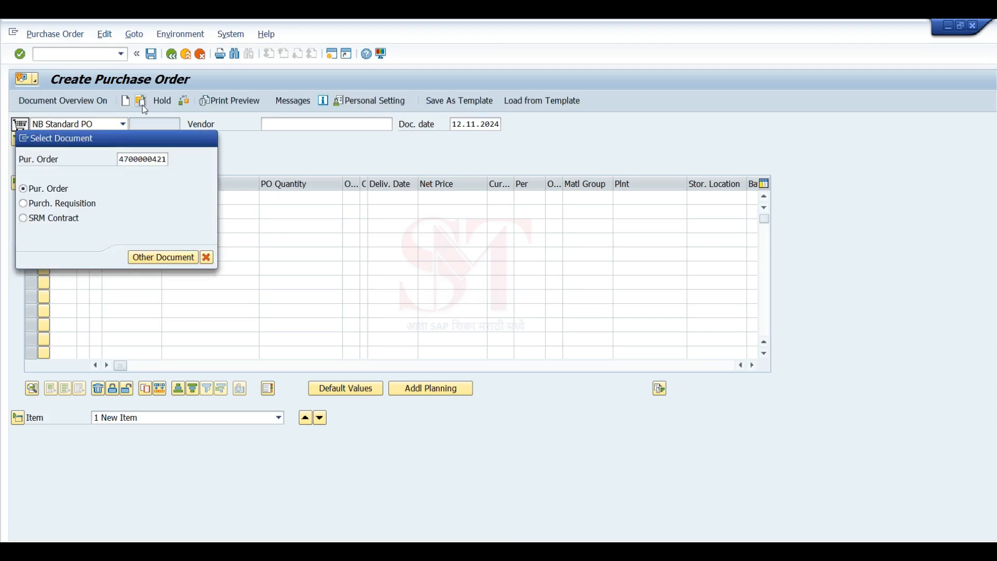
key("Return")
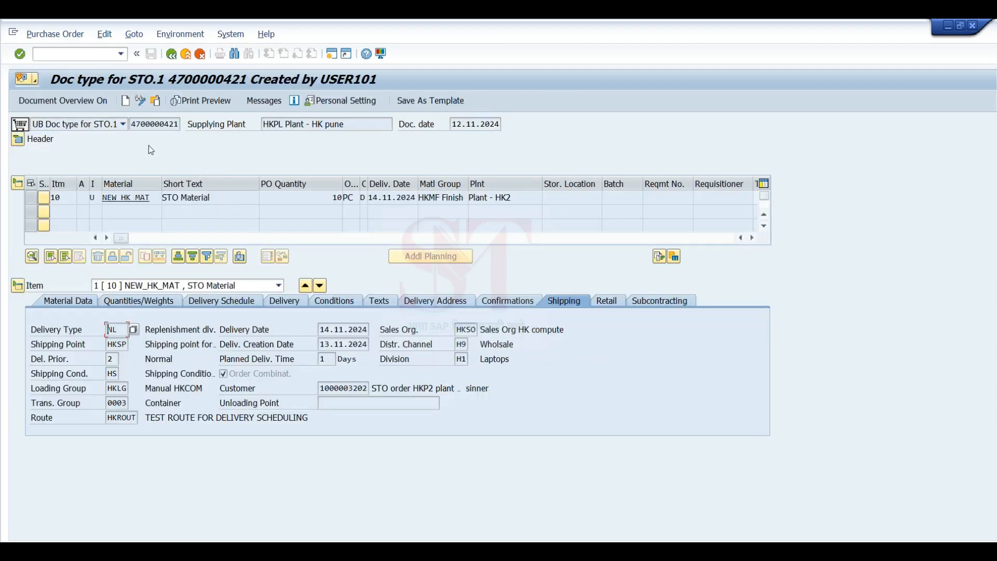
Copy the stock transport order's number from the document header
double_click(136, 125)
key("ctrl+c")
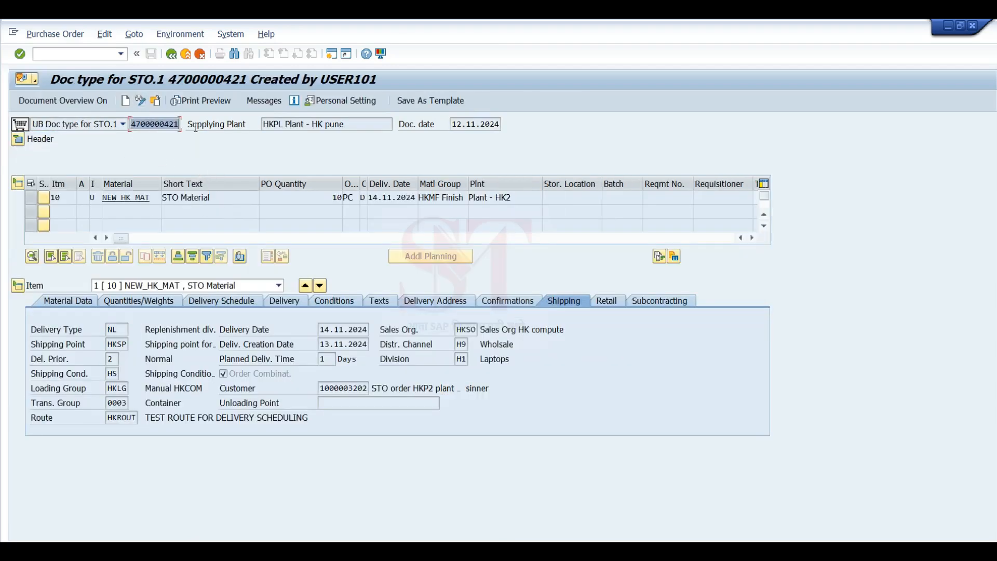
left_click(190, 152)
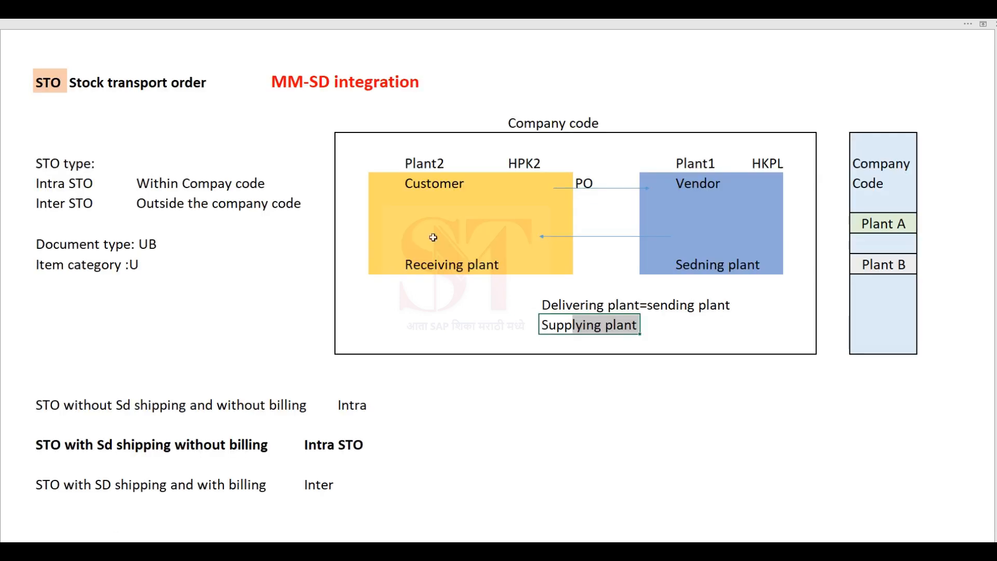
Review the receiving and sending plants in the Excel STO diagram, then the supplying plant in the SAP order
left_click_drag(453, 205, 521, 262)
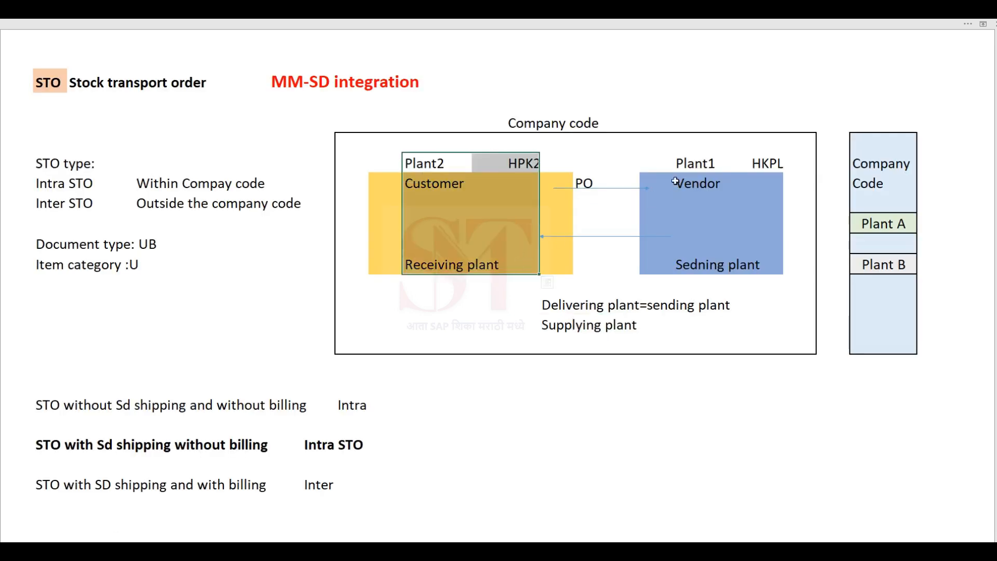
left_click_drag(679, 186, 767, 283)
left_click(733, 264)
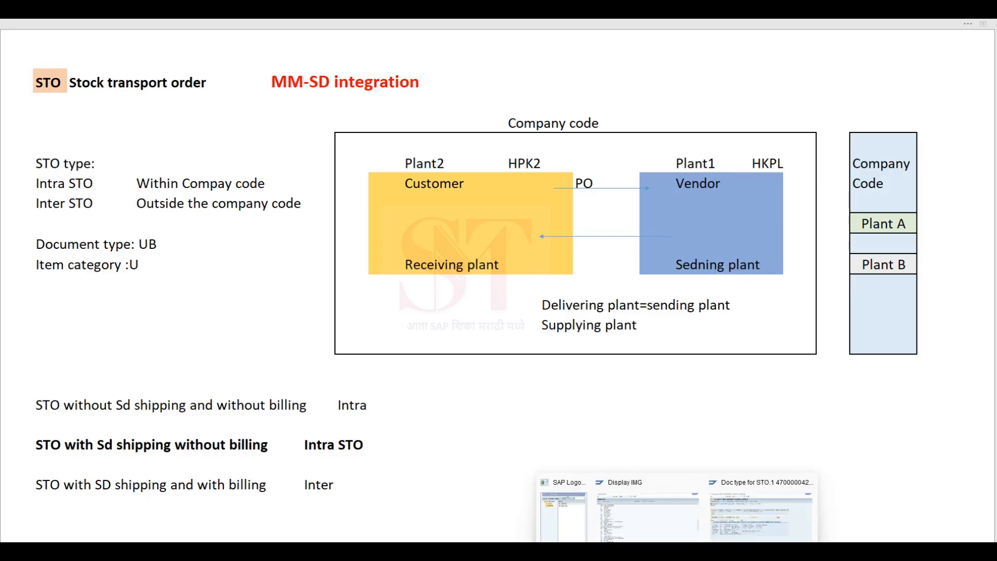
left_click(748, 524)
double_click(281, 124)
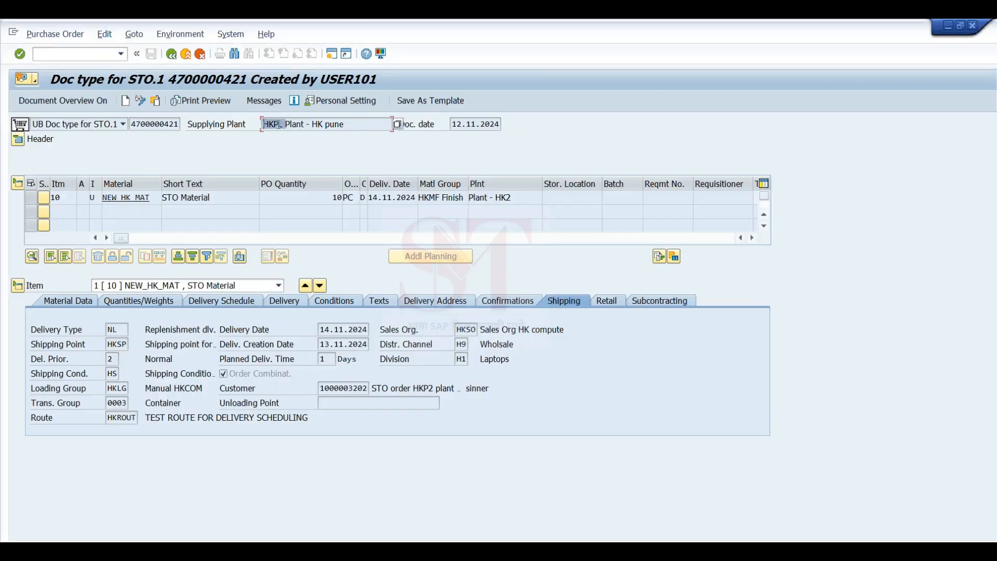
left_click(279, 125)
Run VL10B in a new session with the copied stock transport order number as the purchasing document
left_click(49, 53)
type("/ovl10b")
key("Return")
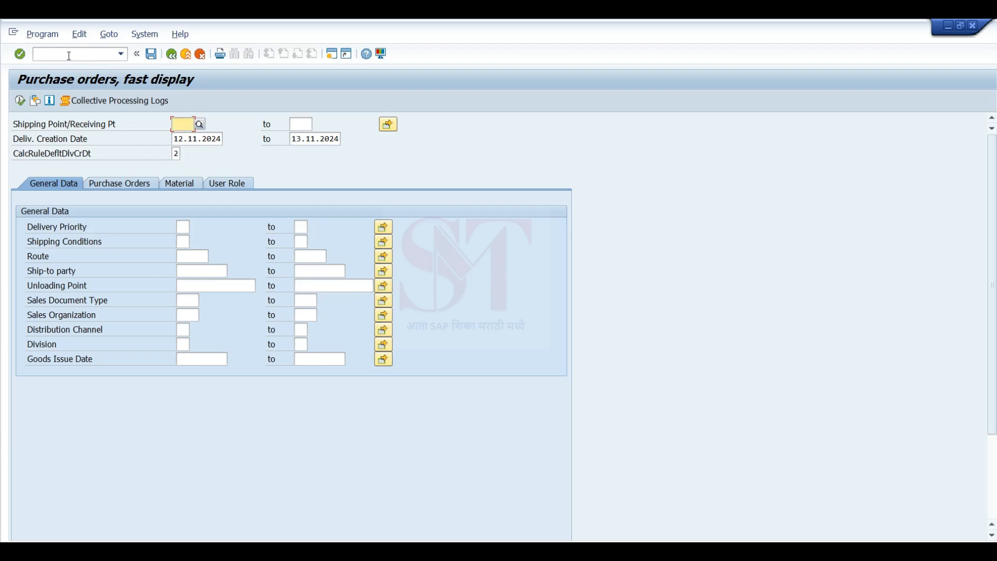
left_click(120, 183)
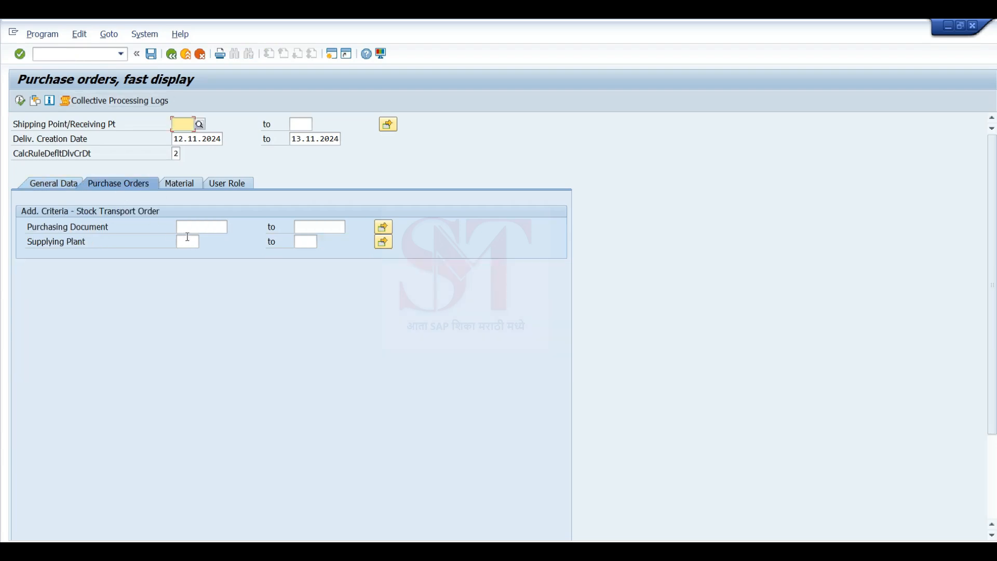
left_click(195, 228)
key("ctrl+v")
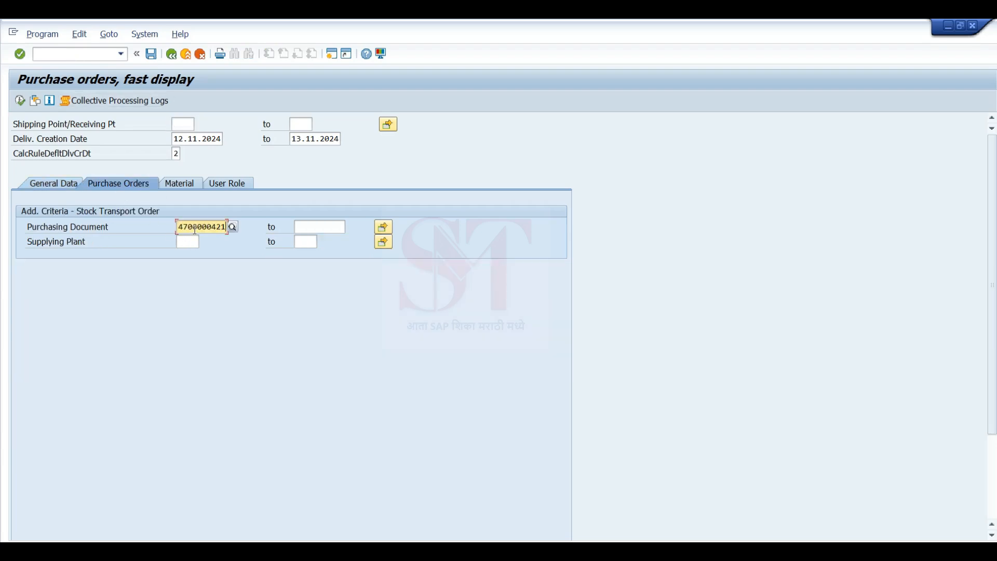
left_click(20, 101)
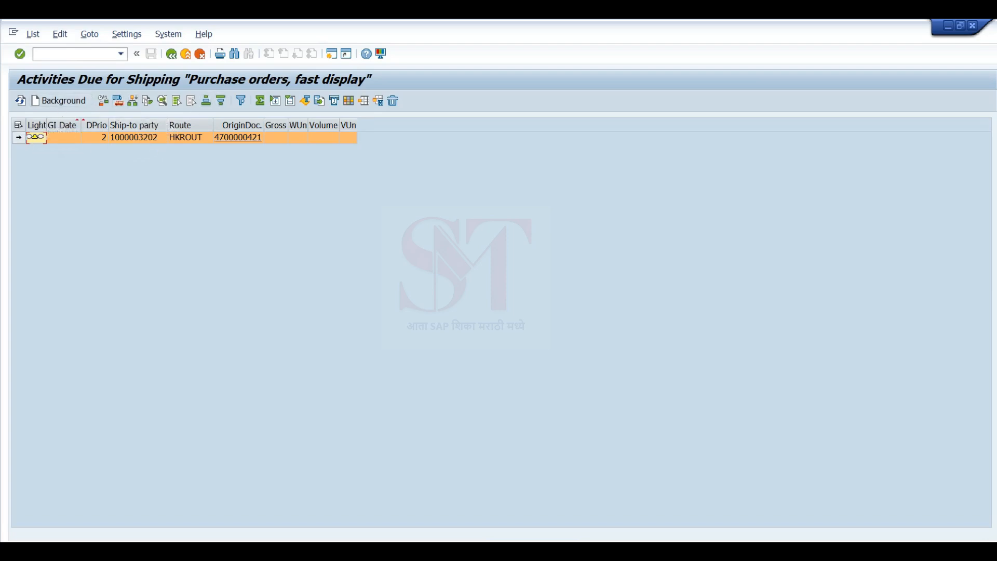
Create the delivery for the due stock transport order in the background and check the delivery creation log
left_click(18, 137)
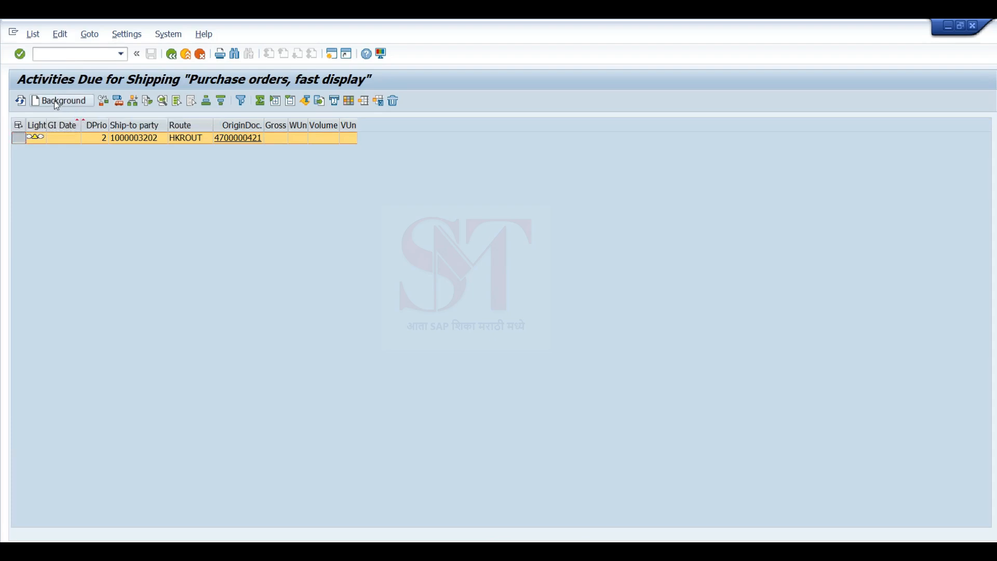
left_click(54, 101)
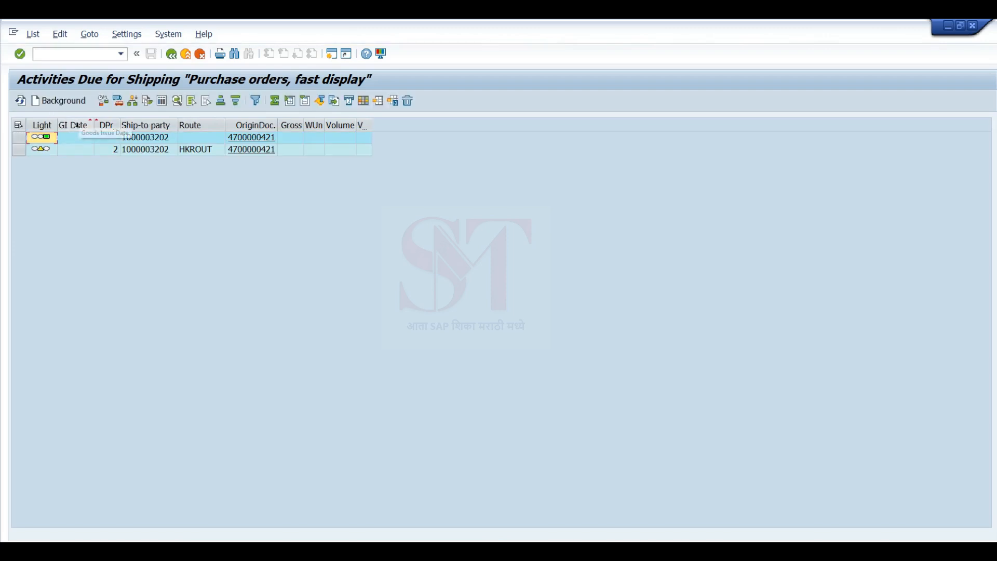
left_click(162, 101)
left_click(162, 102)
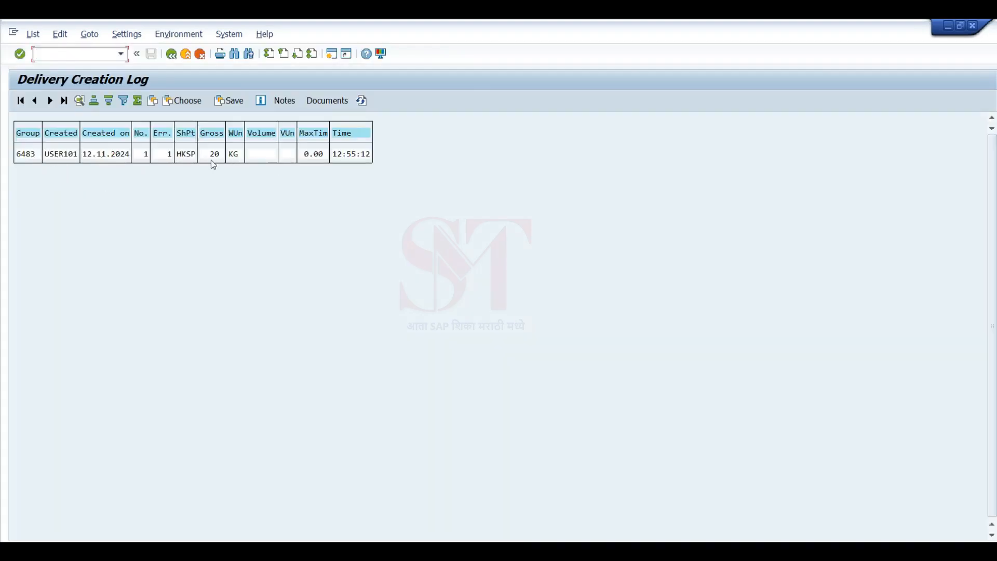
key("F3")
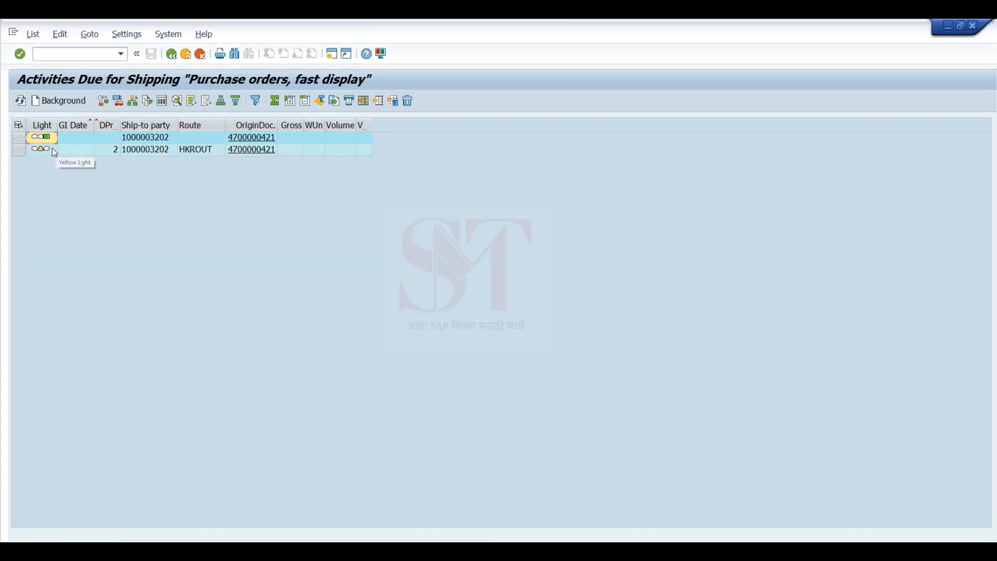
Reload the stock transport order in its own session and display the item's purchase order history
left_click(679, 509)
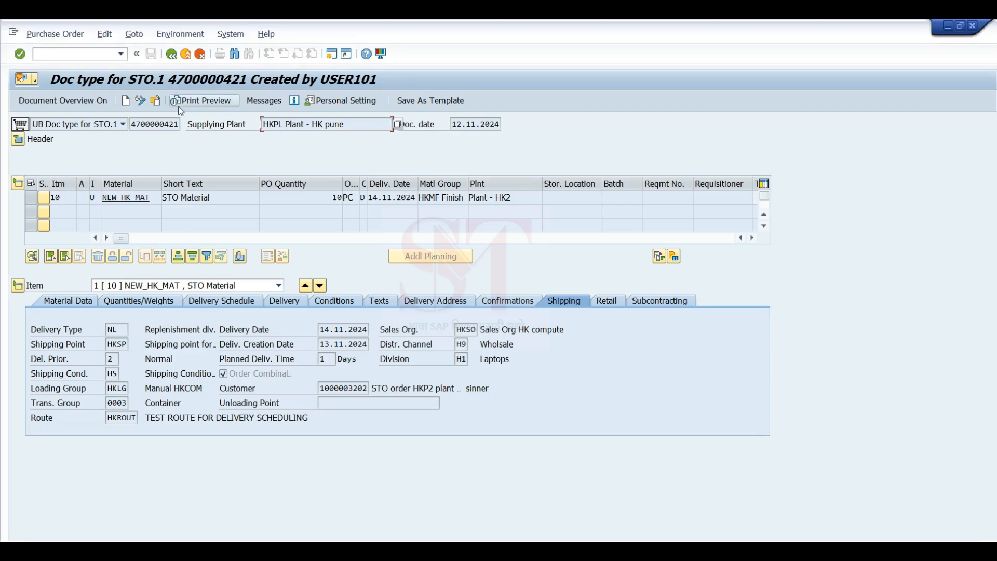
left_click(155, 101)
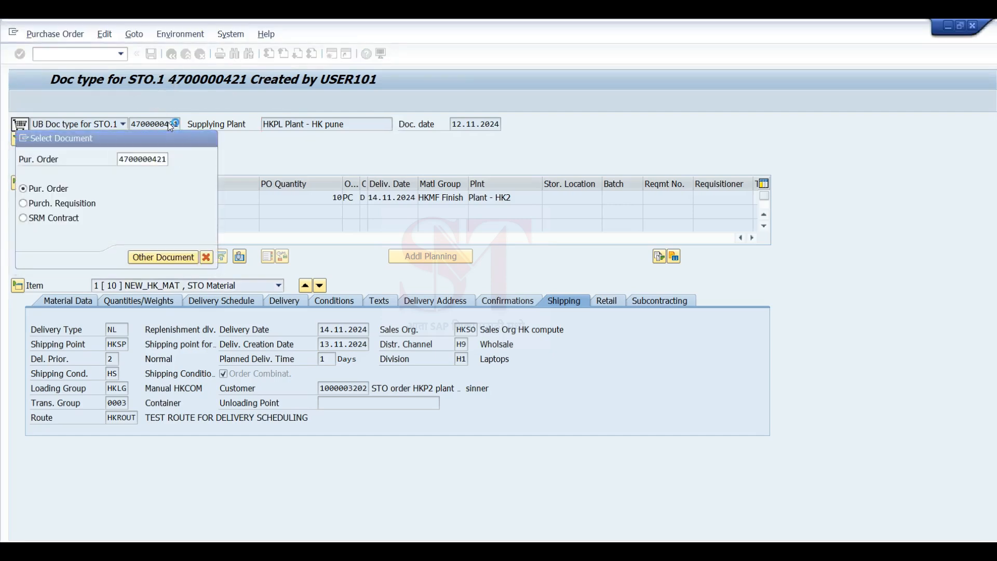
key("Return")
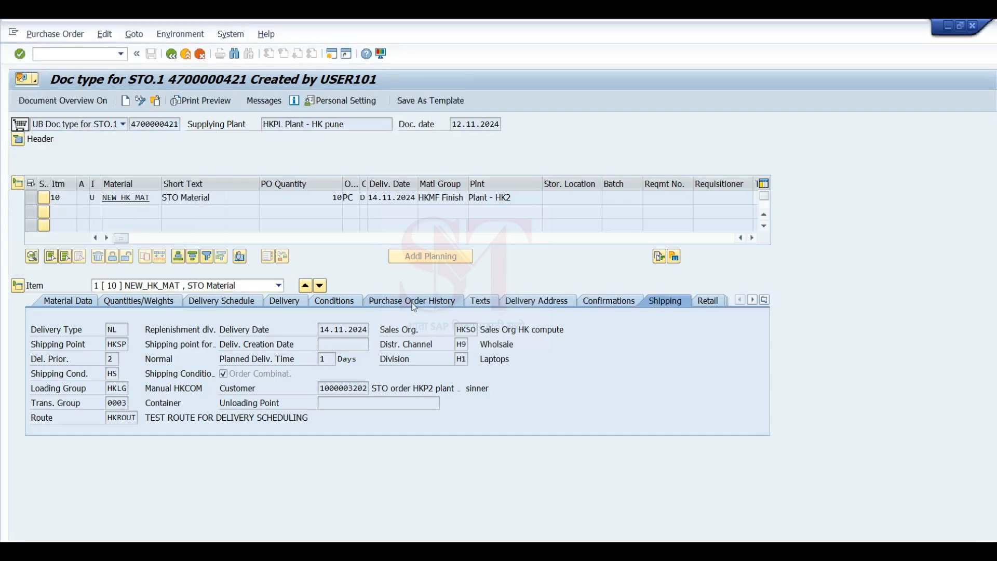
left_click(447, 302)
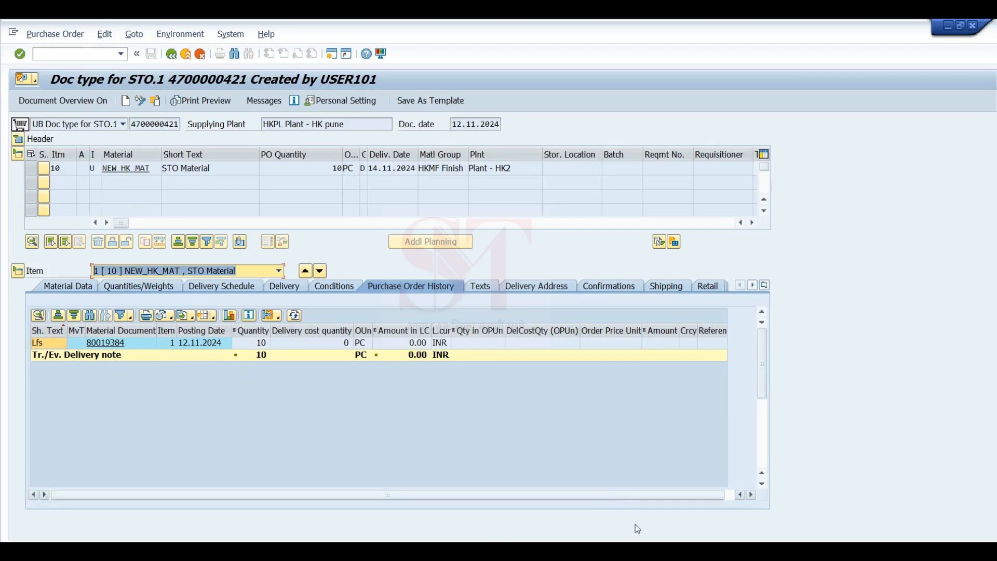
Leave the VL10B shipping list and return that session to SAP Easy Access
left_click(794, 522)
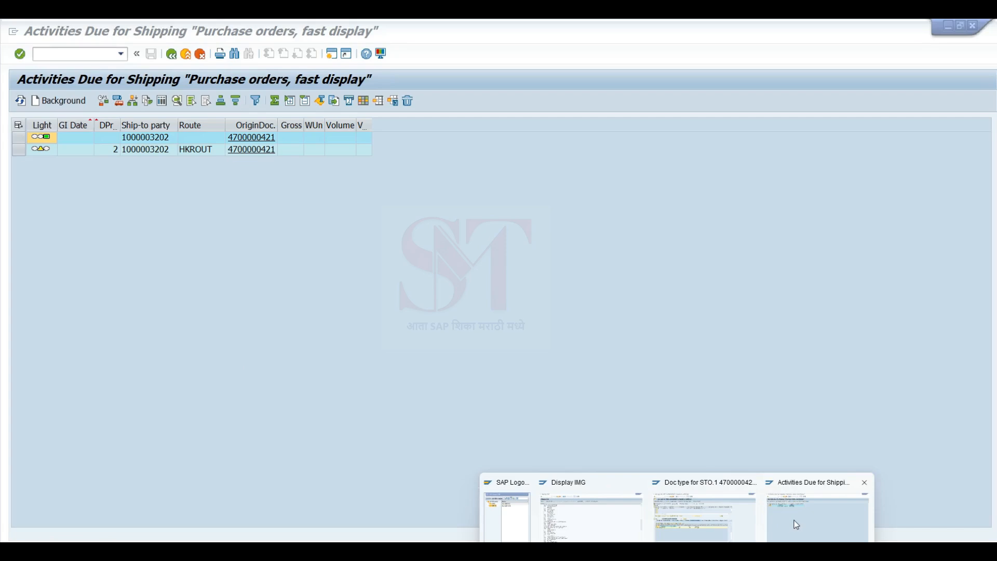
key("F3")
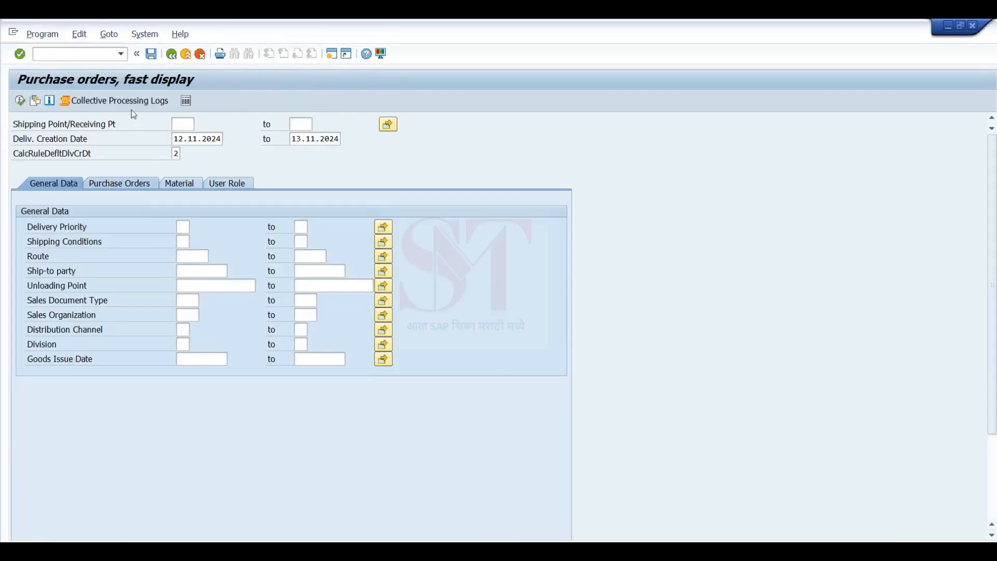
key("F3")
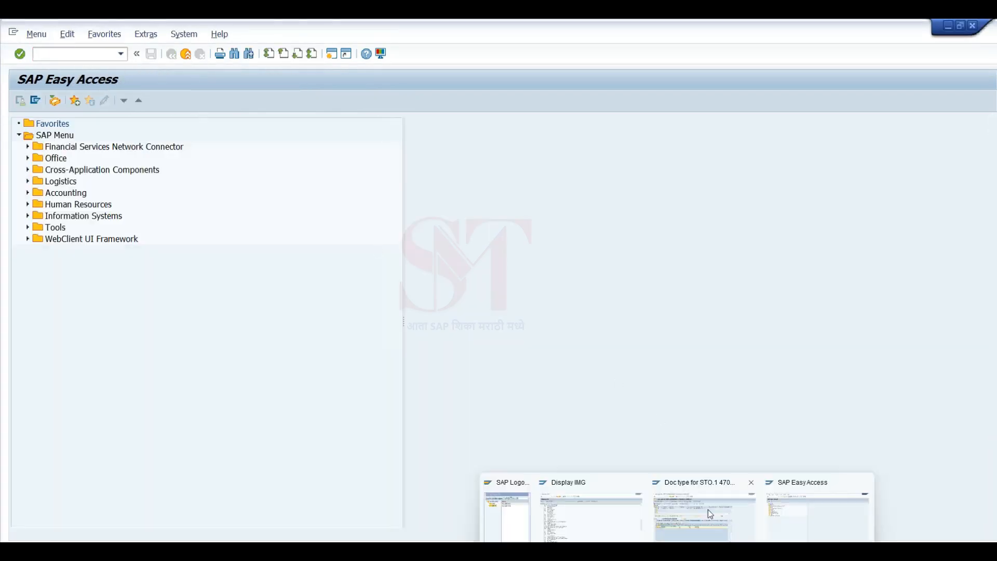
Open the replenishment delivery from the purchase order history and switch it to change mode
left_click(708, 509)
left_click(110, 343)
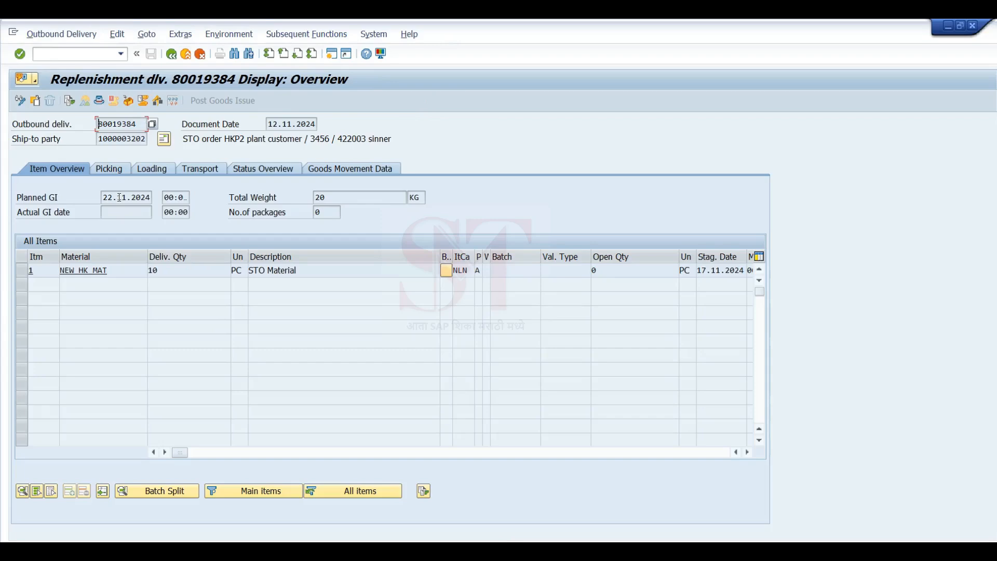
double_click(138, 125)
left_click(21, 101)
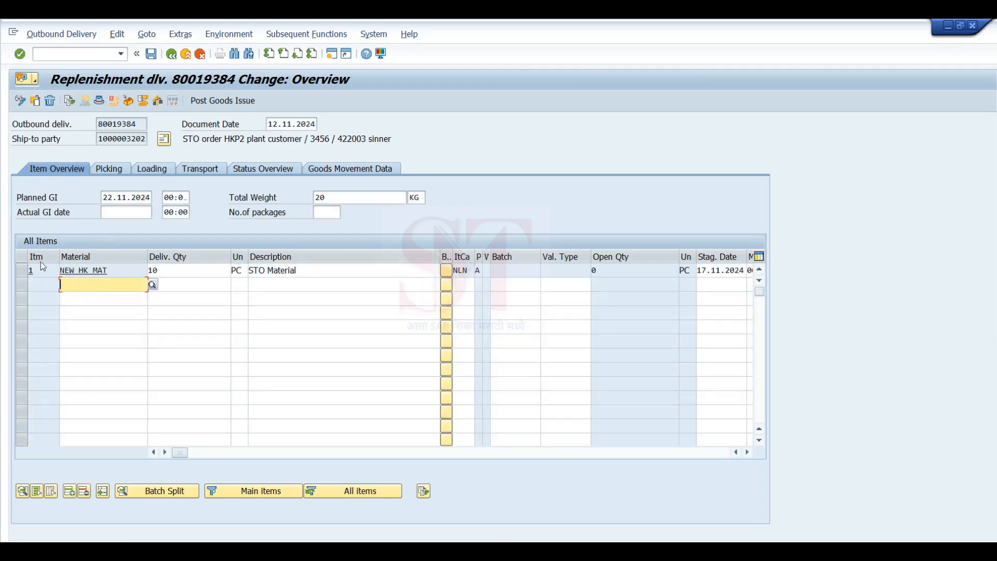
Set the picked quantity of the delivery's NEW_HK_MAT item to 10 in the picking data
left_click(23, 270)
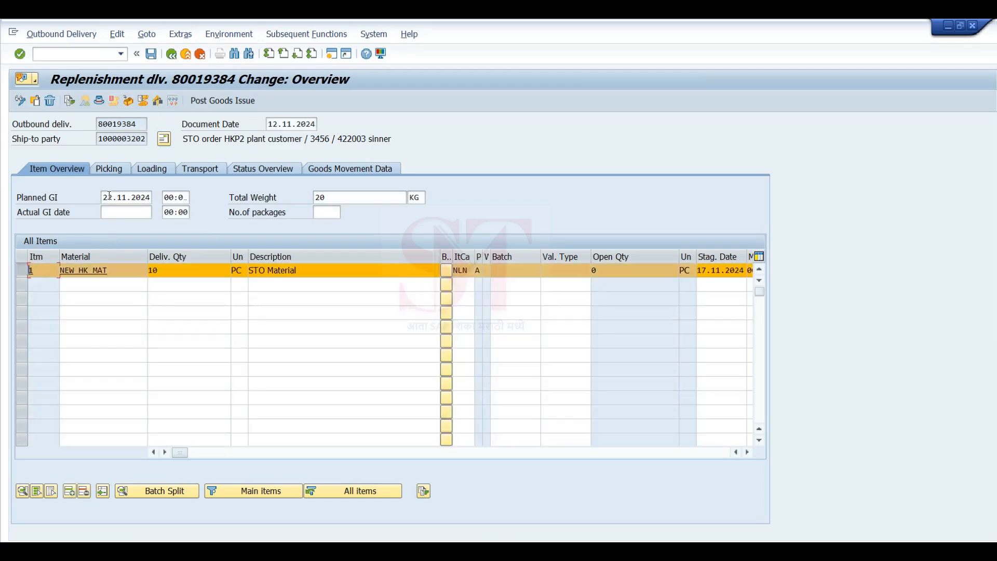
left_click(149, 169)
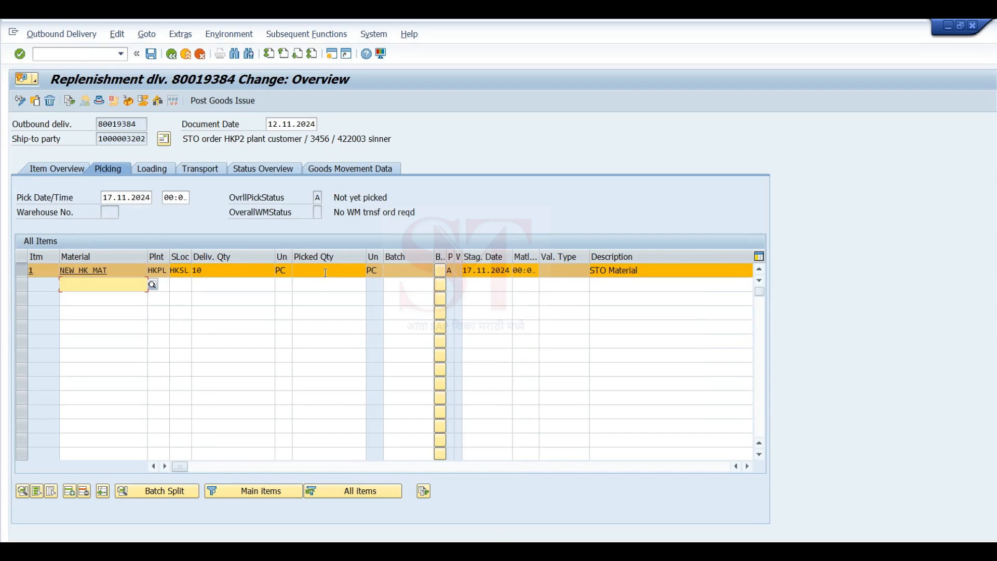
left_click(324, 269)
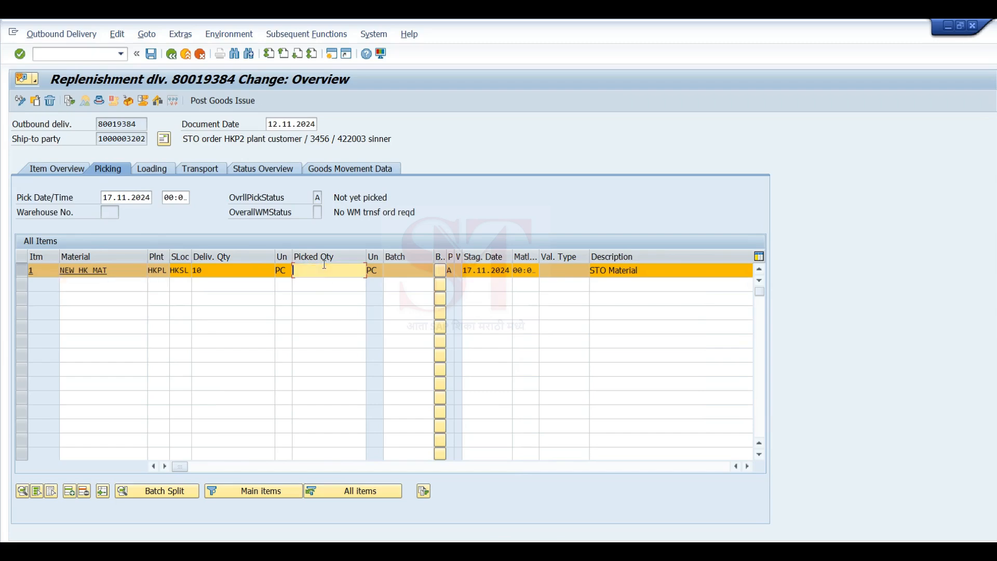
type("10")
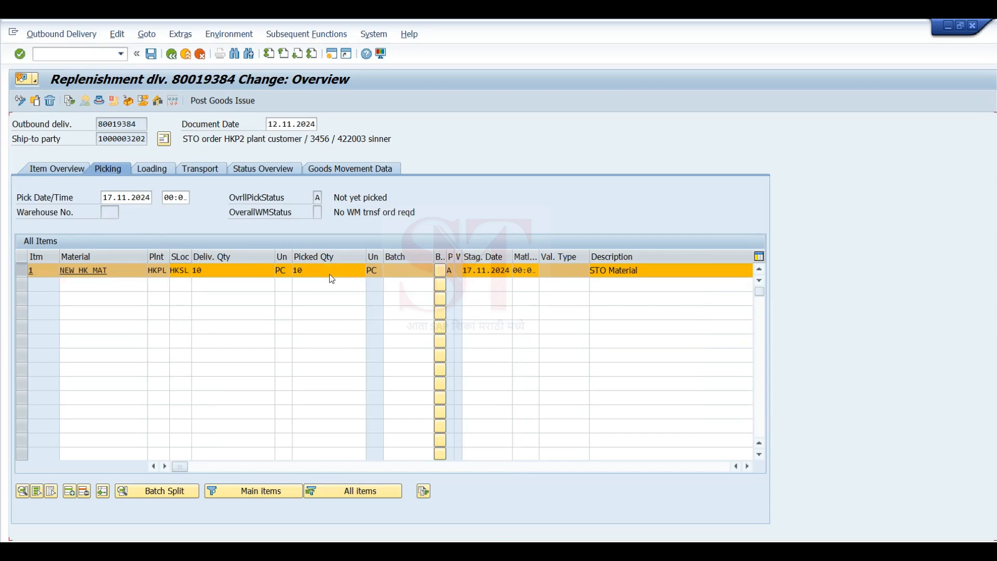
key("Return")
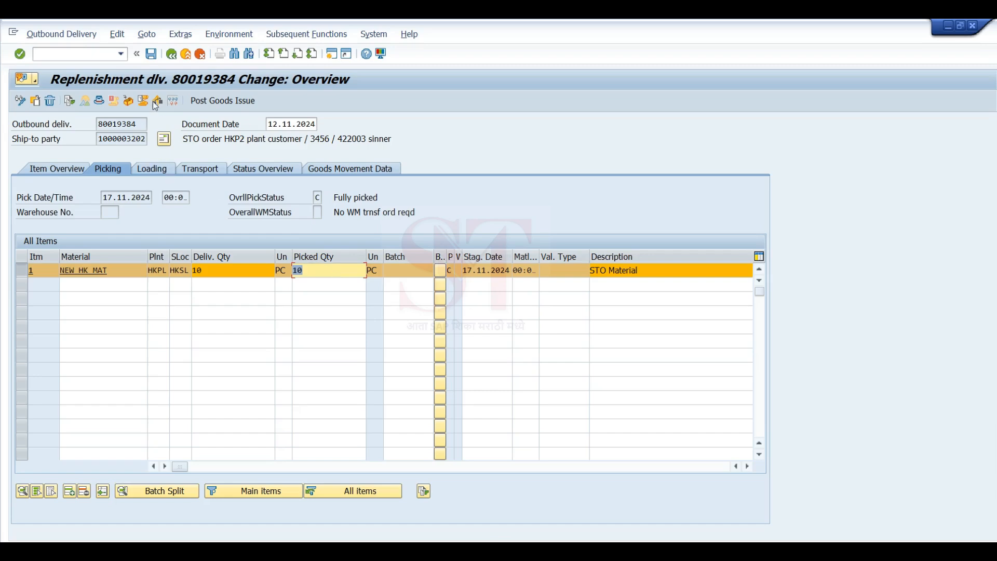
Run the MMBE stock overview for NEW_HK_MAT in a new session and check the stock in storage locations HKS2 and HKSL
left_click(109, 271)
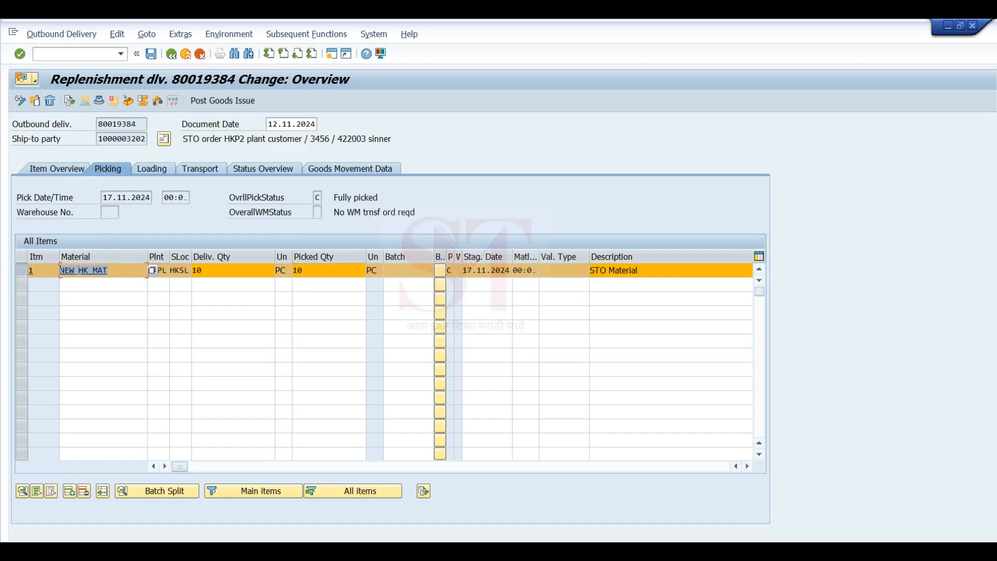
left_click(56, 52)
type("/ommbe")
key("Return")
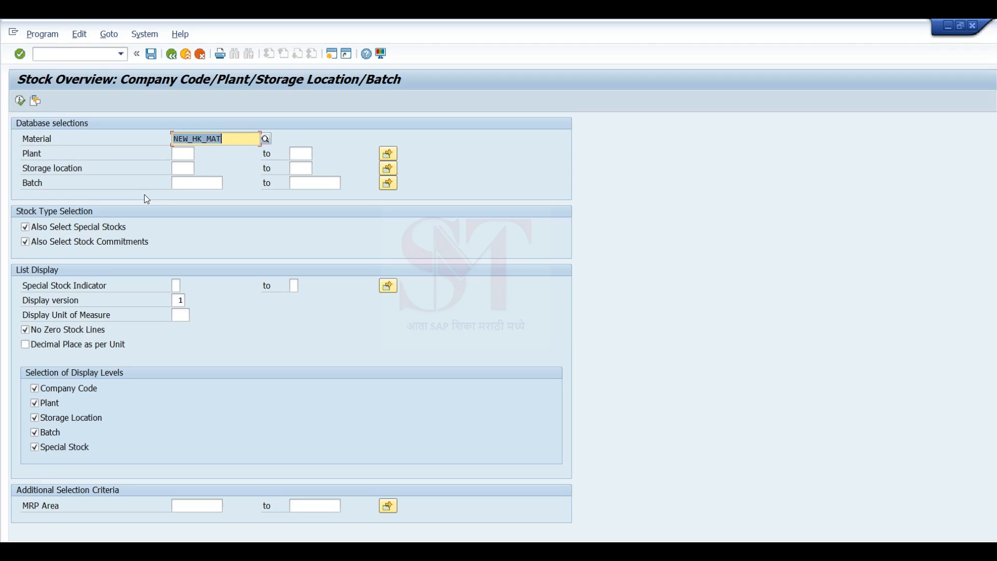
left_click(20, 100)
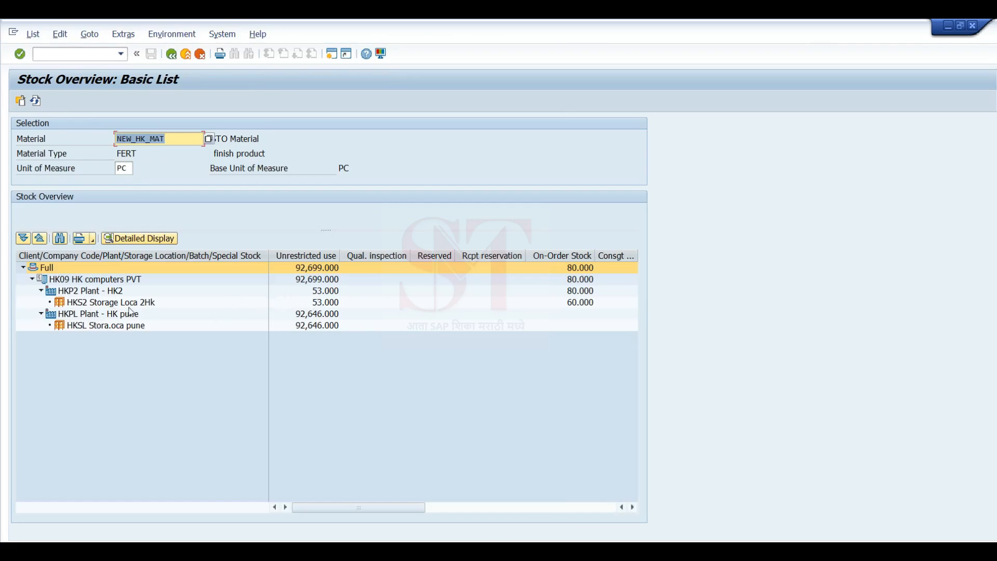
left_click(322, 302)
left_click(322, 324)
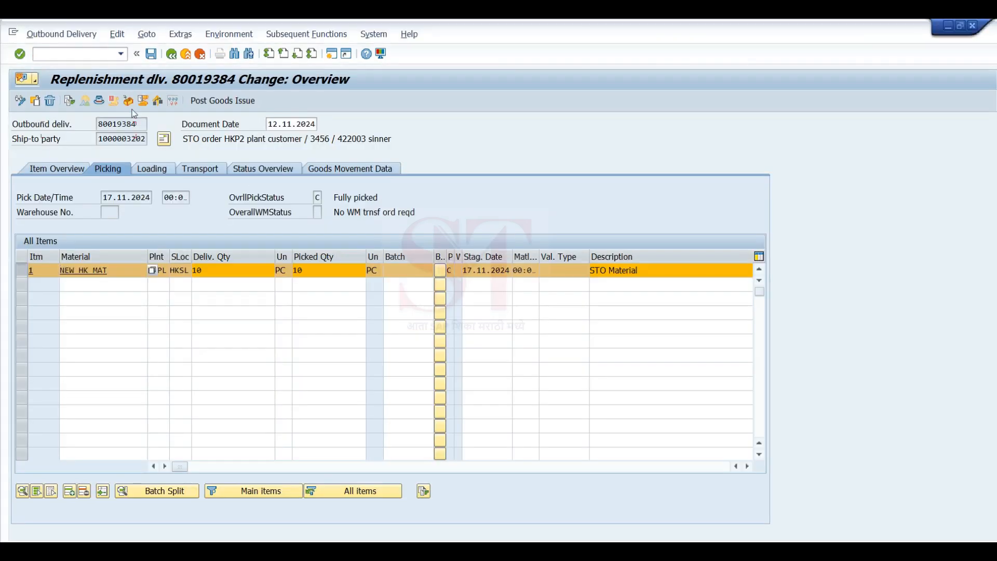
Try to post the delivery's goods issue, then open MMPV in a new session
left_click(221, 101)
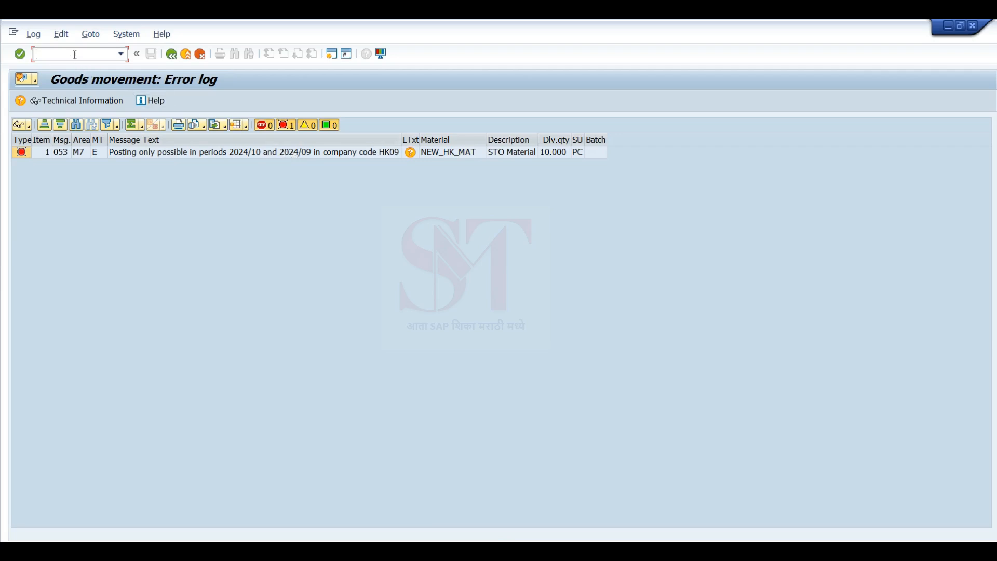
type("/ommpv")
key("Return")
Set the from and to company codes to hk09 and the date to 16.11.2024 for the material period closing
type("hk")
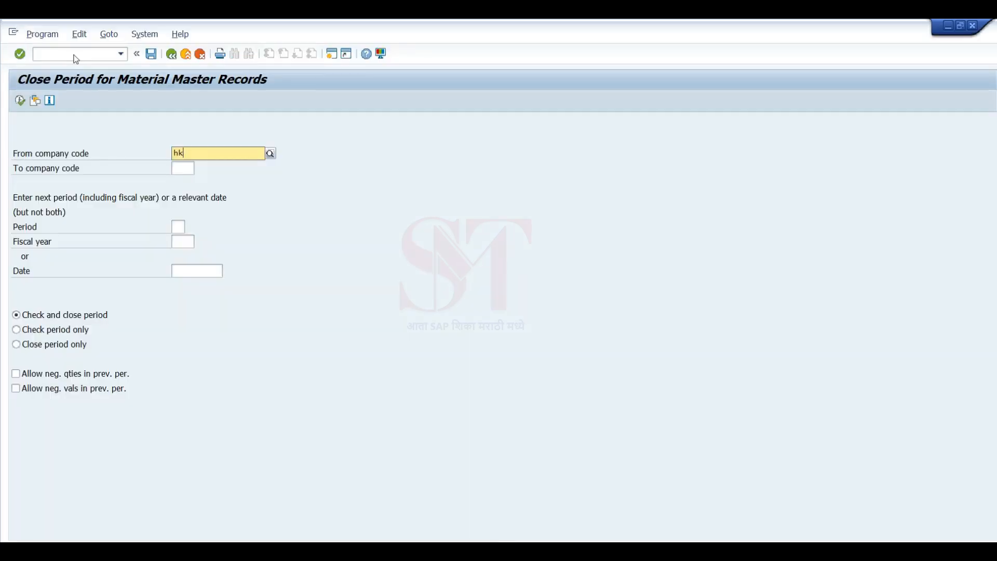
left_click(180, 154)
left_click(181, 165)
left_click(181, 169)
left_click(182, 182)
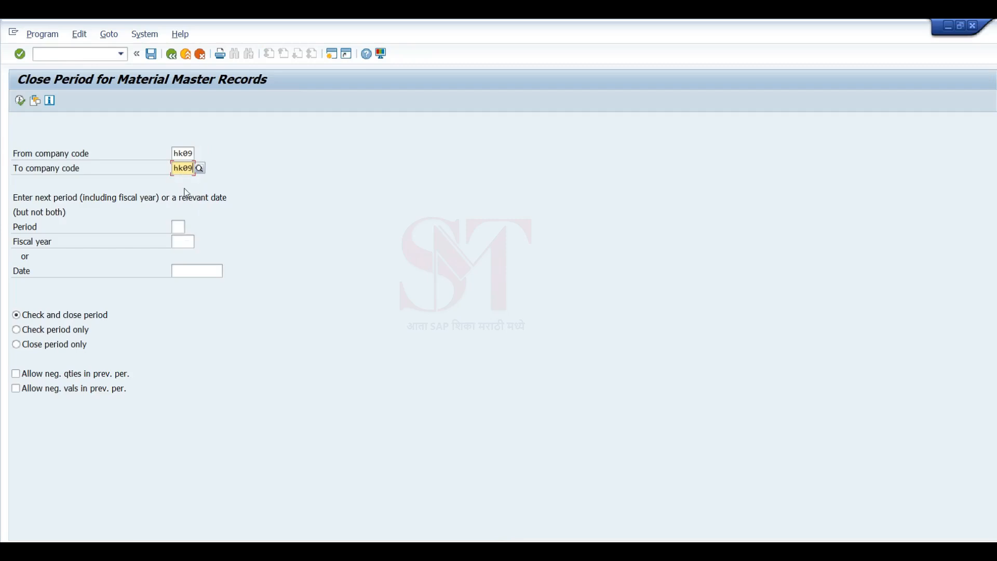
left_click(189, 271)
left_click(193, 284)
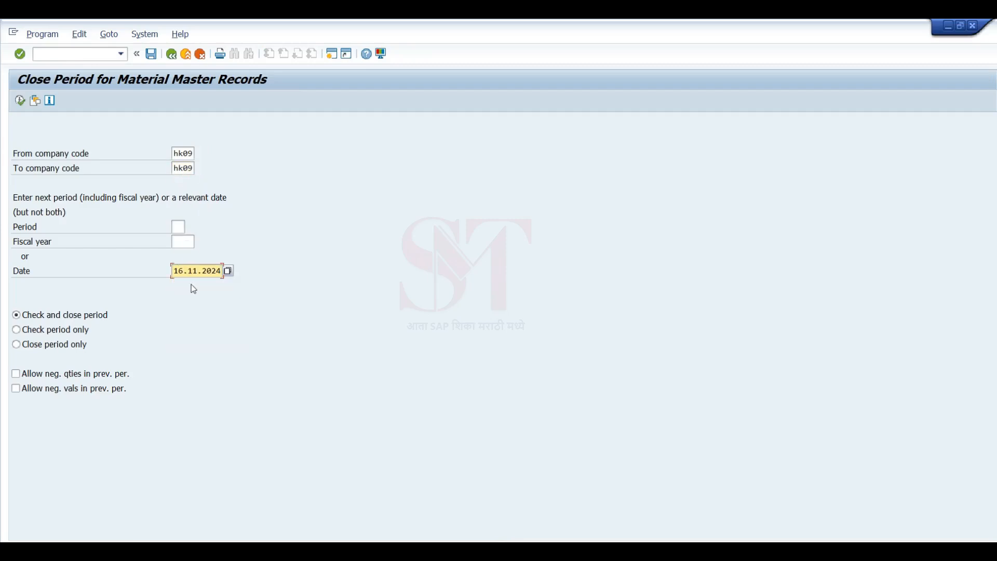
Run the check and close period for company code HK09 and close the period closing and unused Easy Access sessions
key("F8")
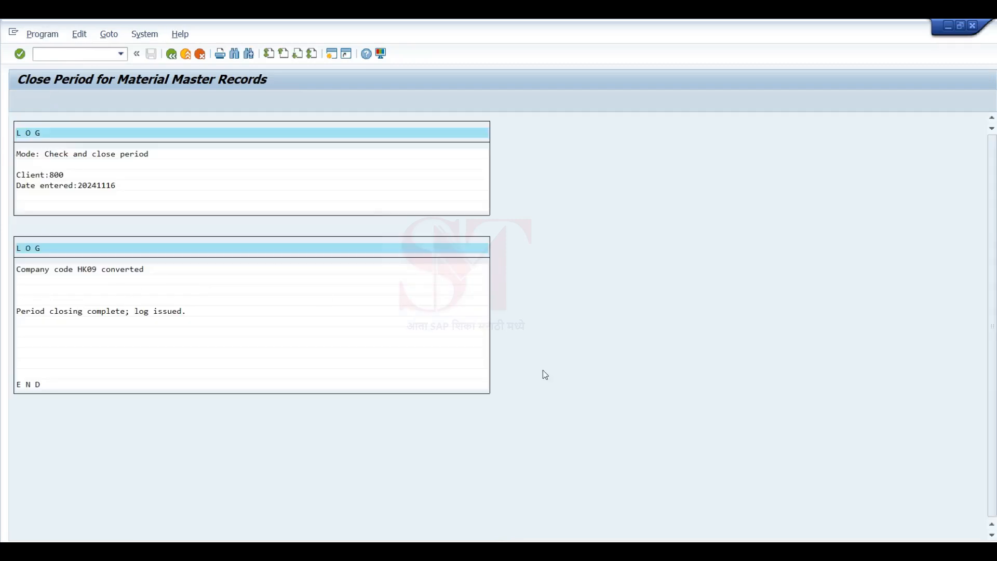
key("F3")
mouse_move(774, 497)
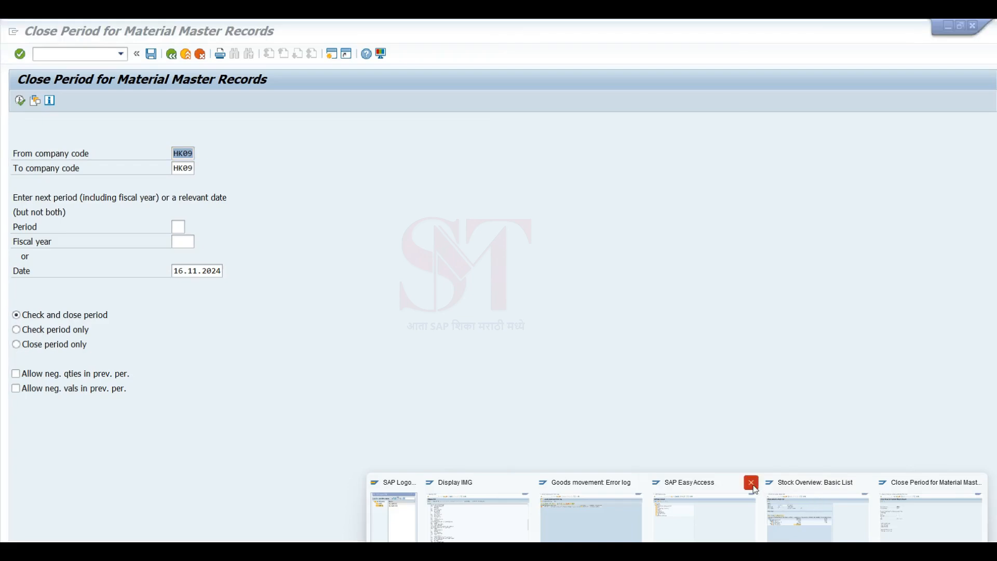
left_click(752, 483)
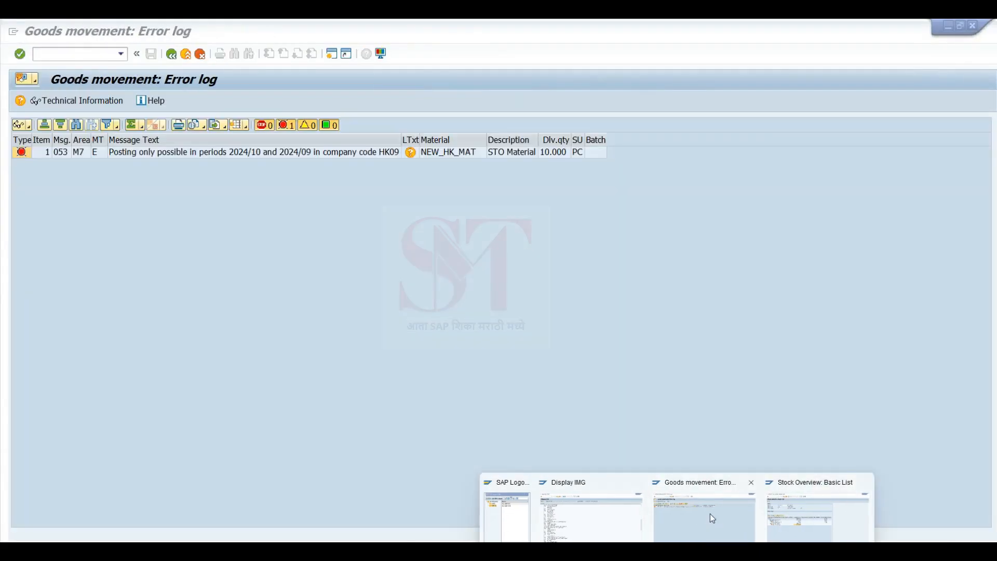
Return to the replenishment delivery, leave its error log and post goods issue for the NEW_HK_MAT item
left_click(709, 513)
left_click(172, 54)
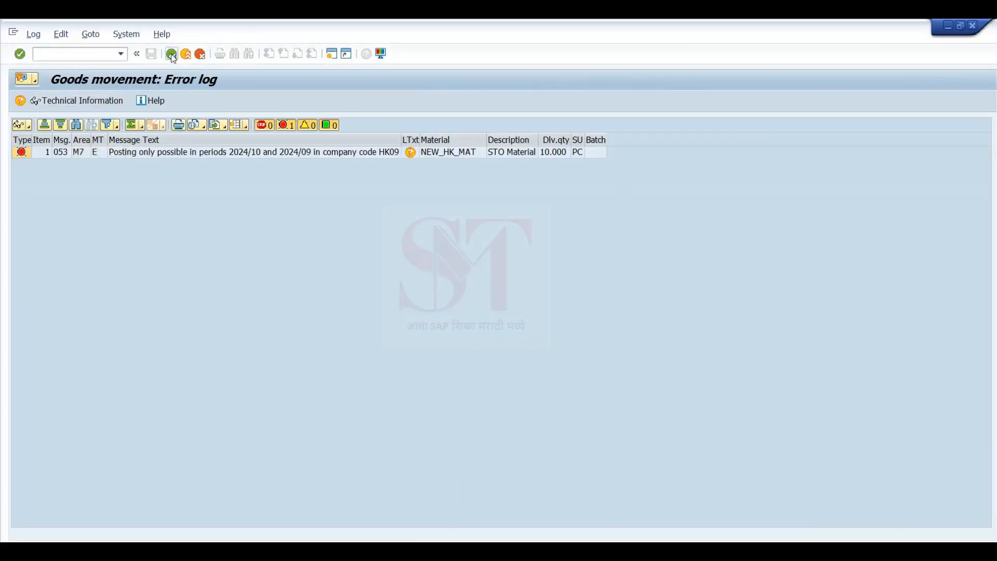
left_click(21, 271)
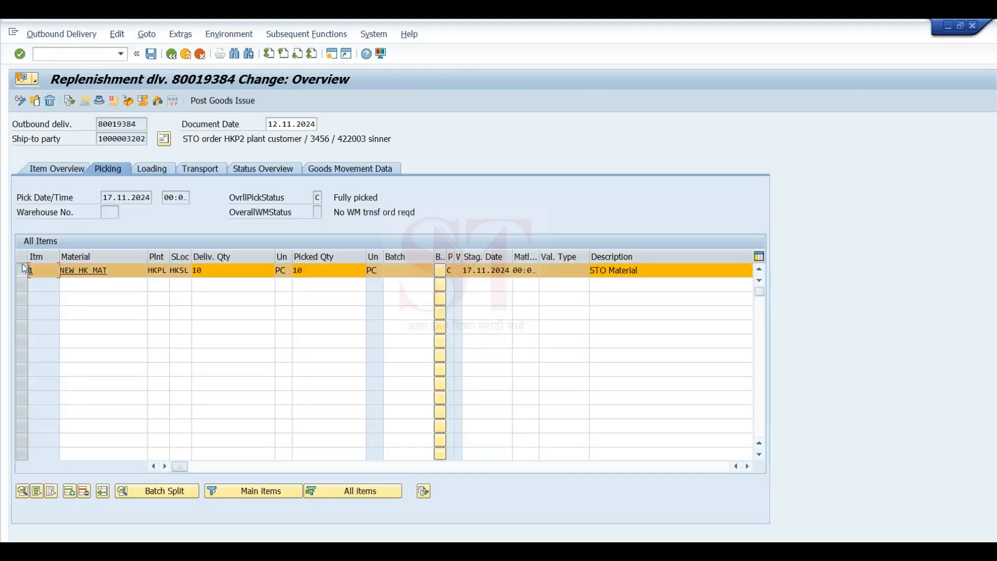
left_click(213, 103)
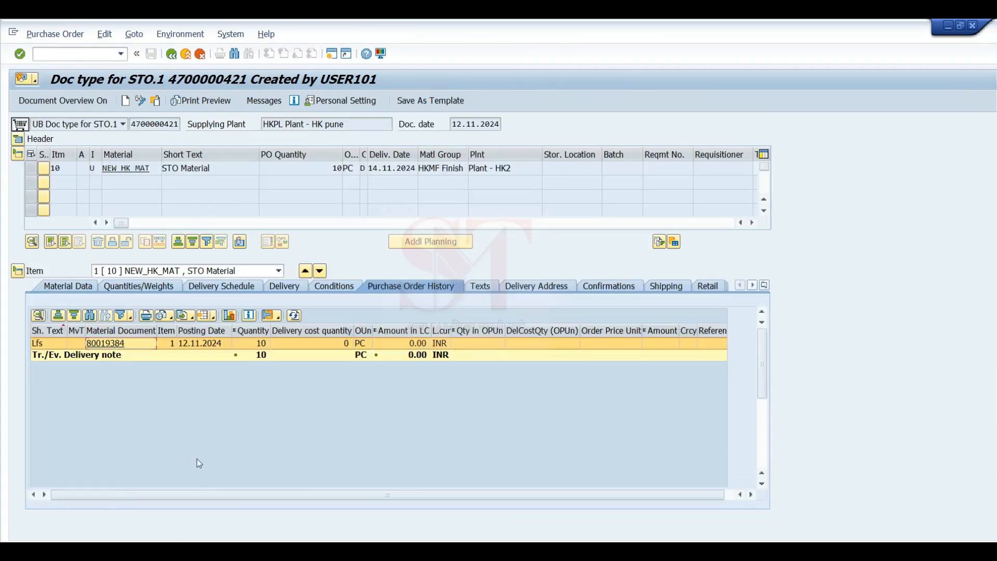
Reload the stock transport order and check the goods issue and delivery note entries in its purchase order history
left_click(156, 101)
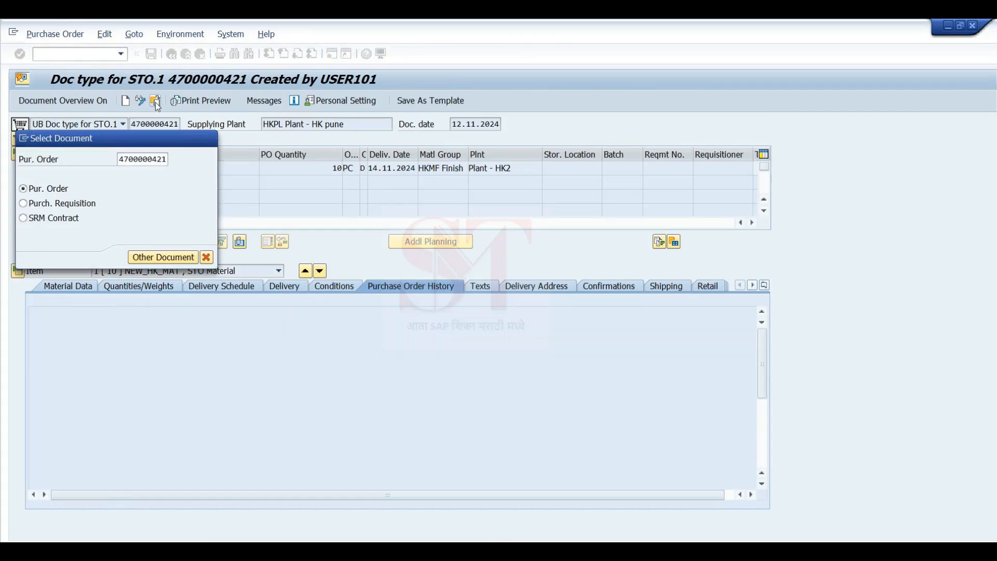
left_click(154, 257)
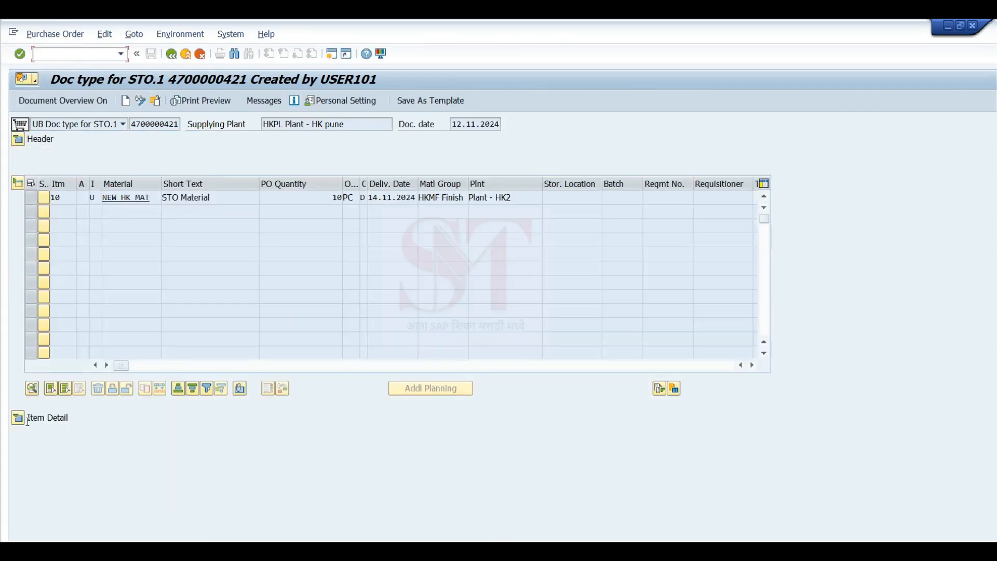
left_click(18, 417)
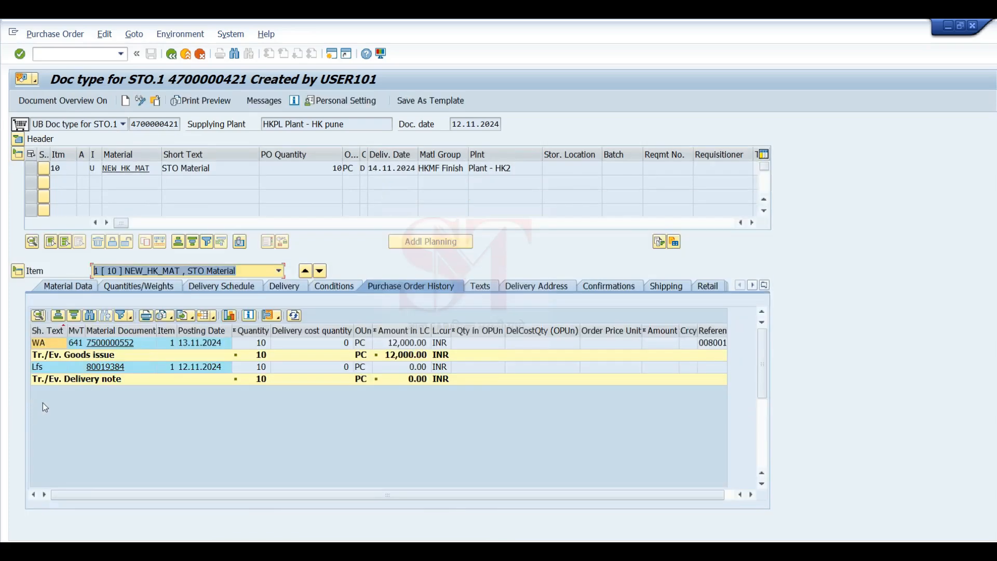
left_click(90, 381)
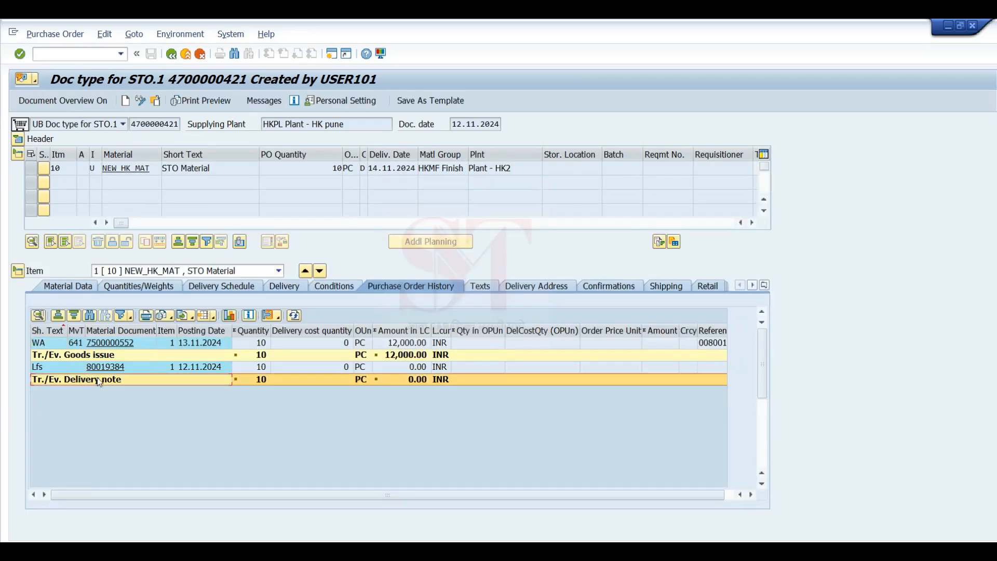
left_click(88, 358)
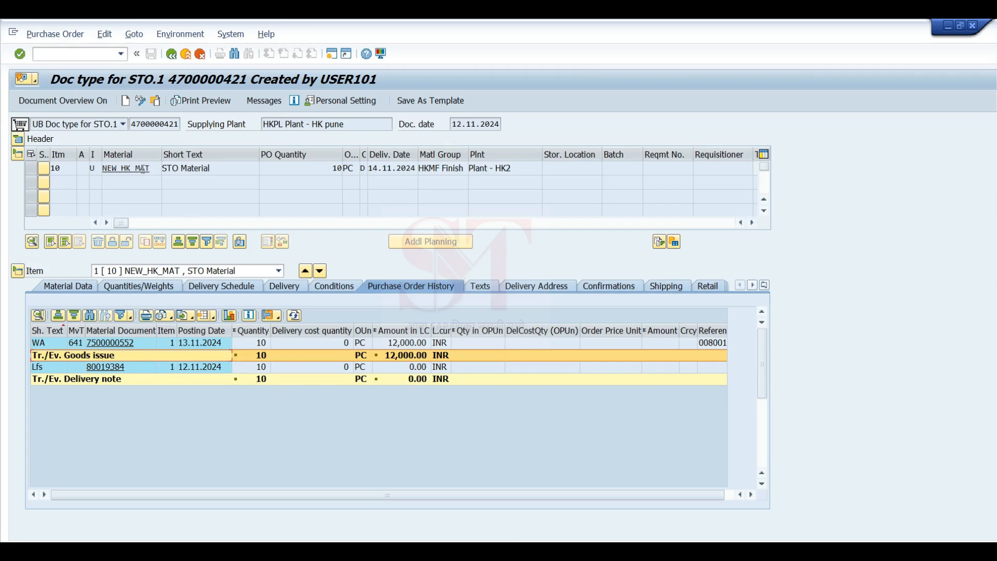
Copy the stock transport order's purchasing document number
left_click(155, 171)
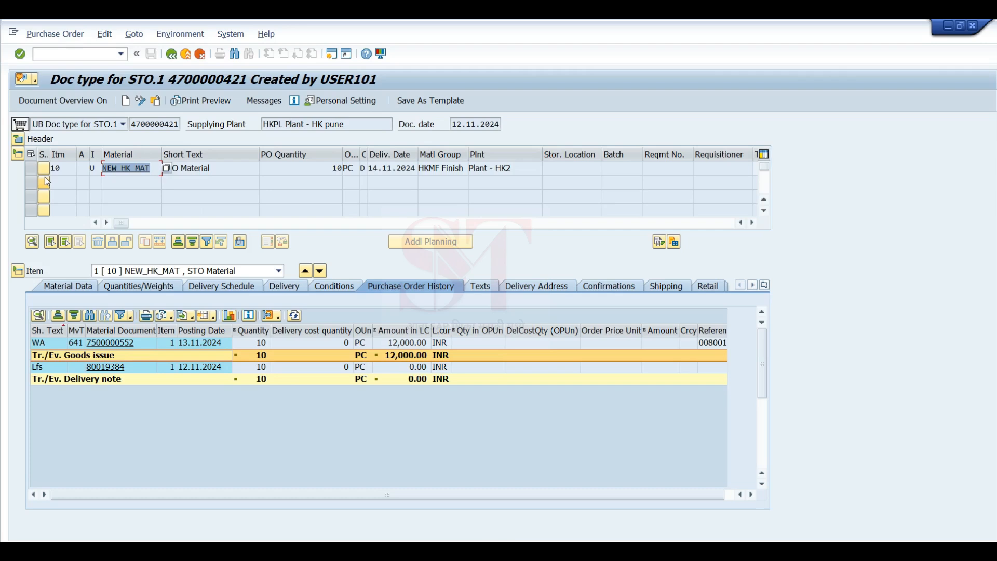
left_click(154, 123)
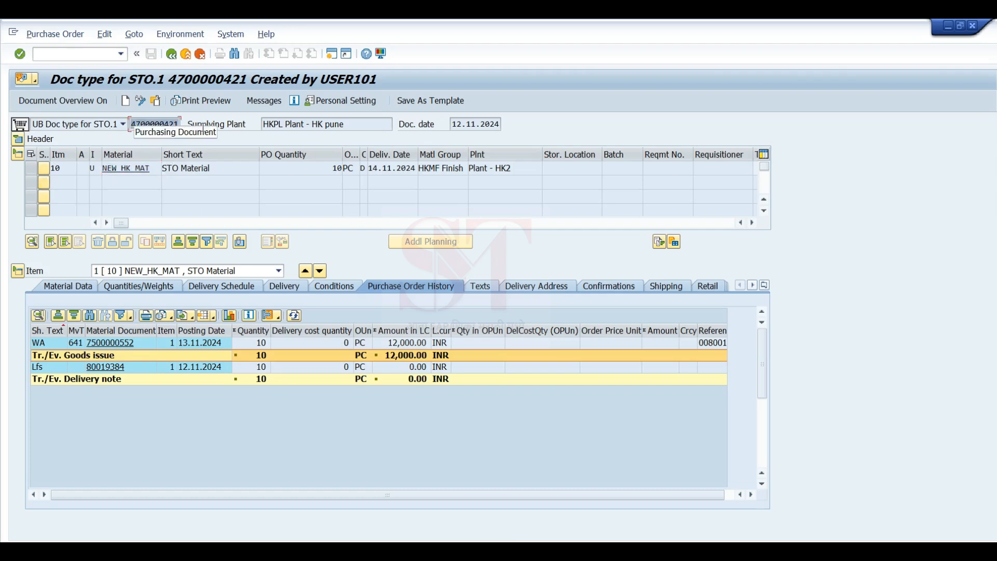
key("ctrl+c")
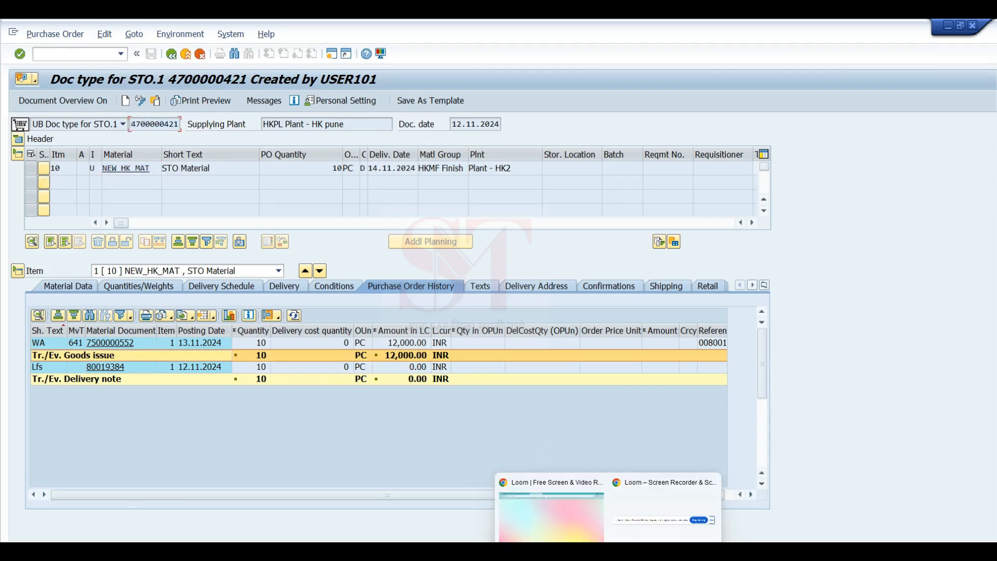
Switch to the STO diagram, go over the sending and receiving plants and enter GRN in the Plant2 receiving box
left_click(631, 552)
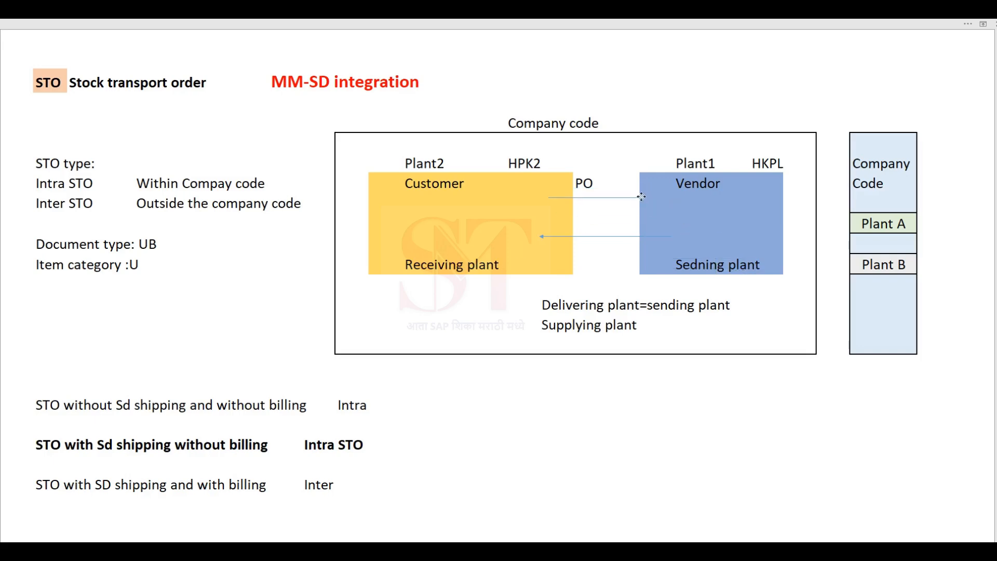
left_click(641, 197)
left_click_drag(664, 177, 769, 253)
left_click(682, 227)
left_click(464, 217)
left_click(563, 236)
left_click(491, 224)
left_click(494, 243)
type("GRN")
key("Return")
mouse_move(678, 551)
Open the MIGO goods receipt for purchase orders in a new SAP session and load the copied stock transport order
left_click(795, 523)
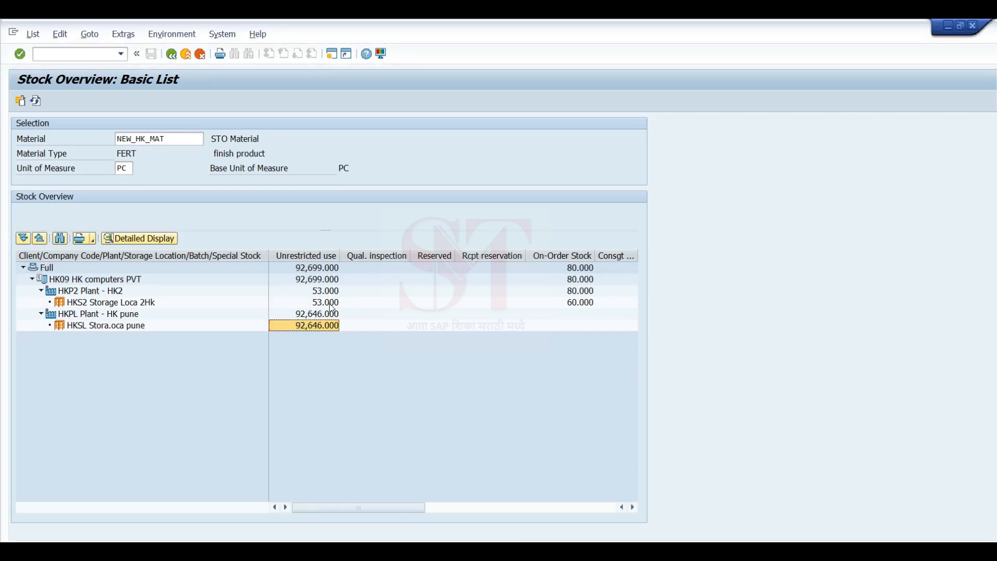
left_click(81, 53)
type("/o")
type("mmbe")
key("Return")
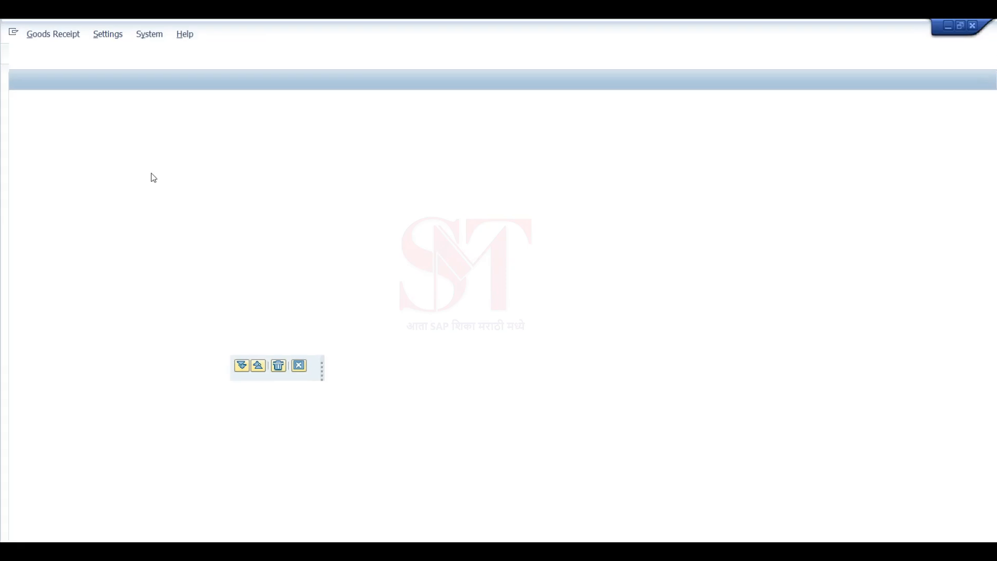
key("ctrl+v")
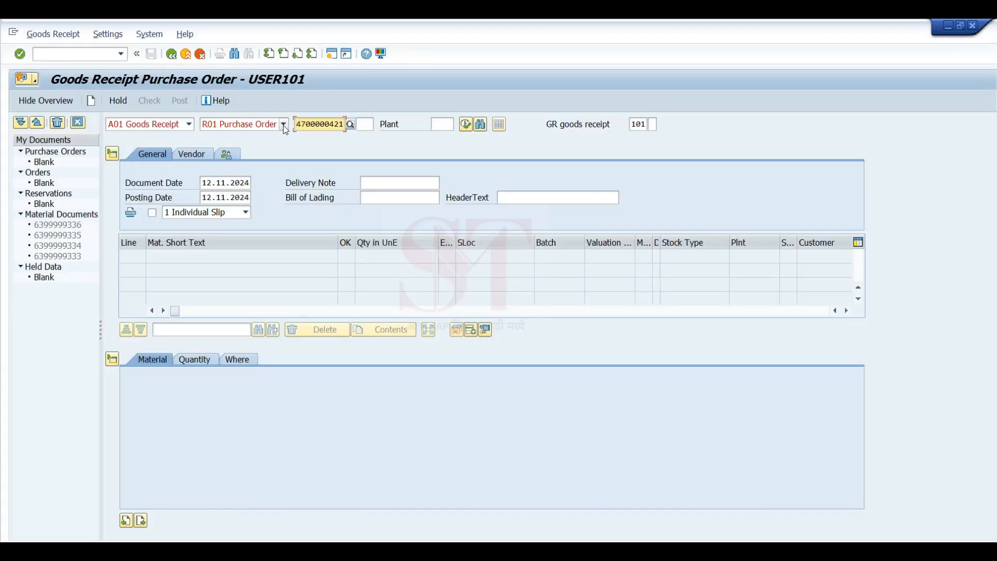
key("Return")
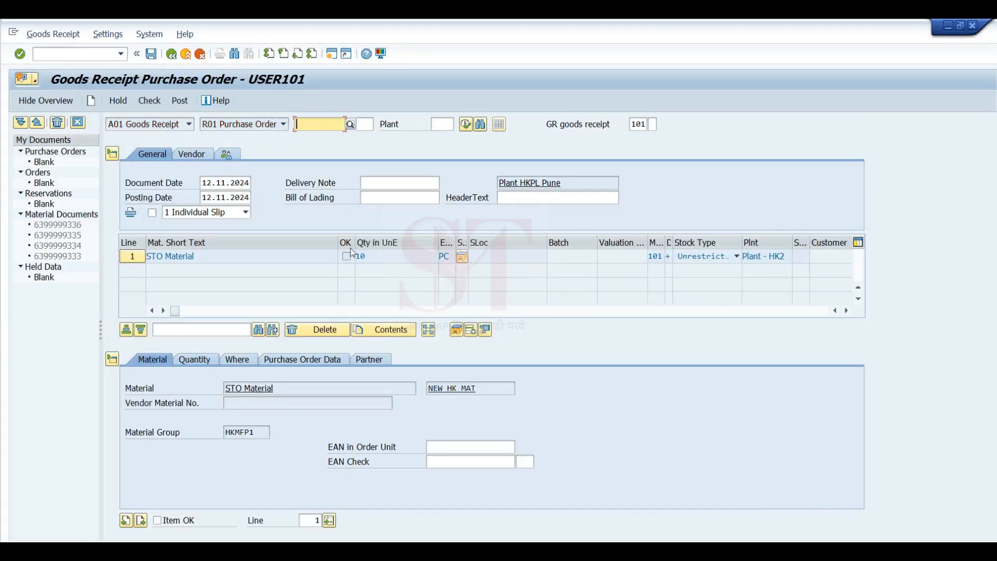
Set the STO Material item's quantity in unit of entry to 11, mark it Item OK and check the goods receipt
left_click(210, 359)
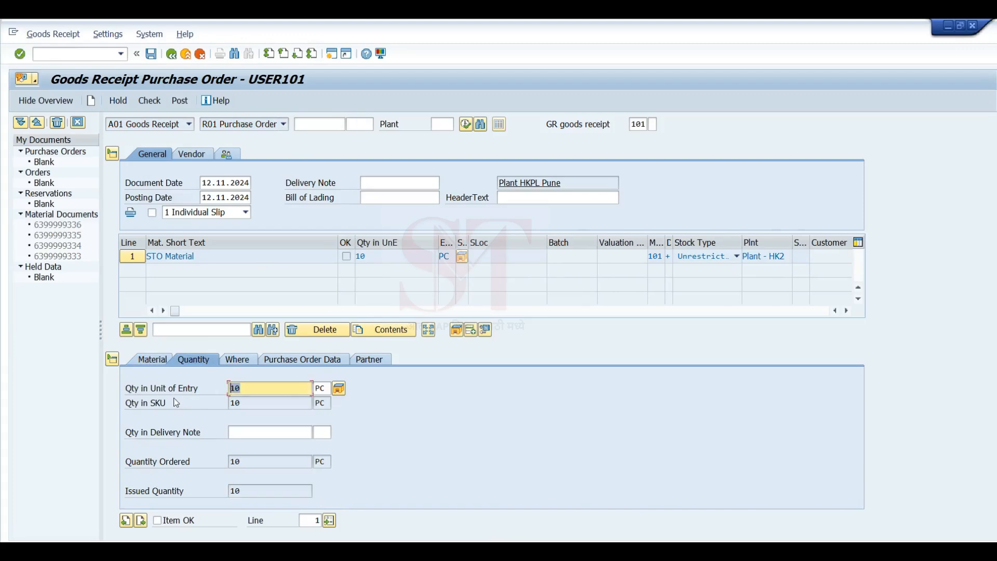
type("11")
key("Return")
left_click(186, 519)
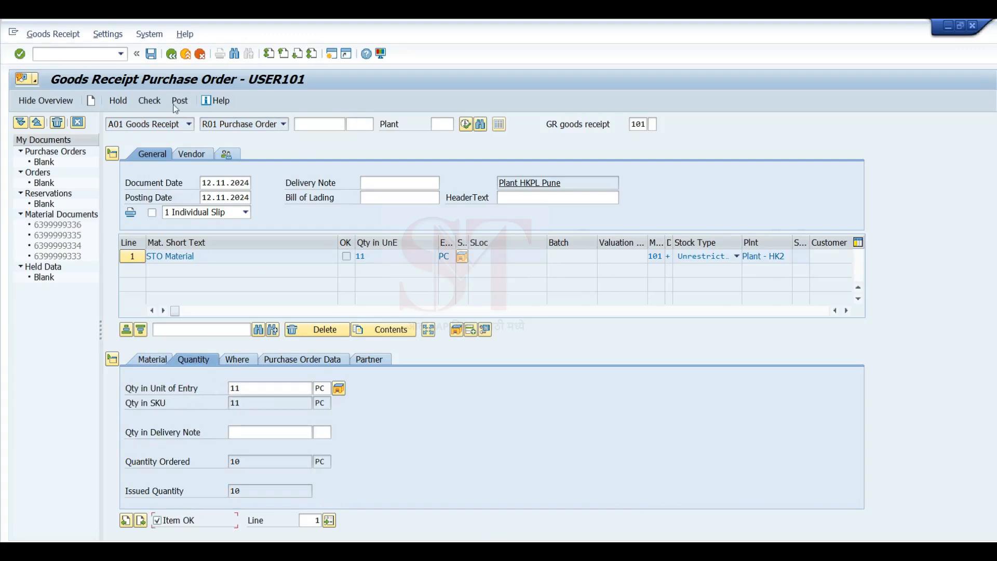
left_click(149, 101)
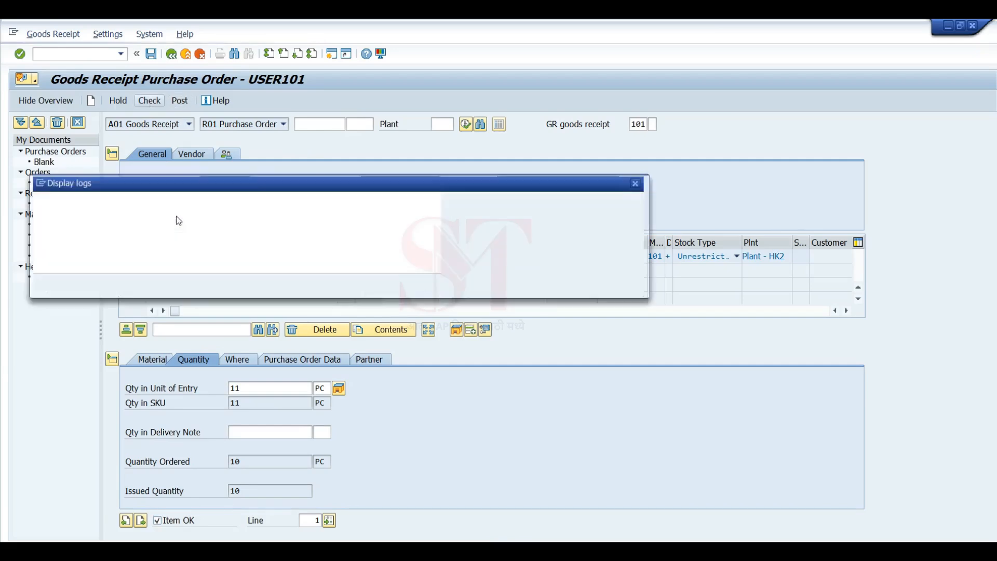
left_click(40, 286)
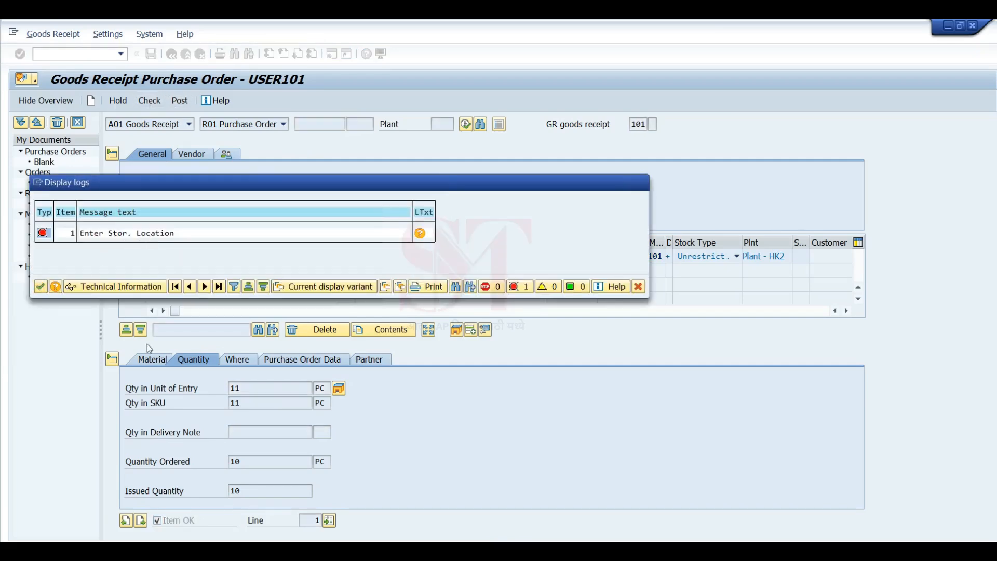
Set the item's storage location to Storage Loca 2Hk (HKS2) and check the goods receipt again
left_click(252, 434)
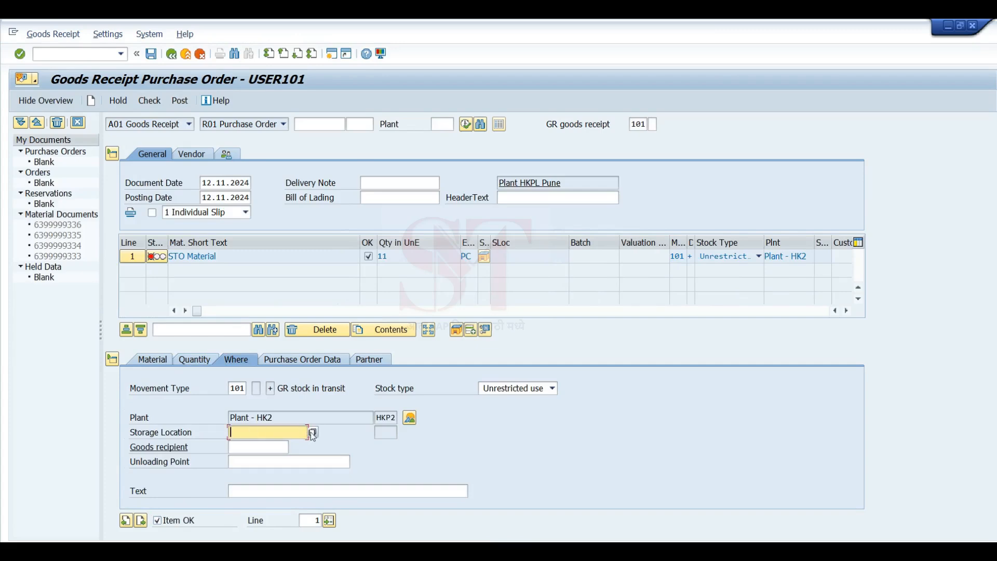
key("F4")
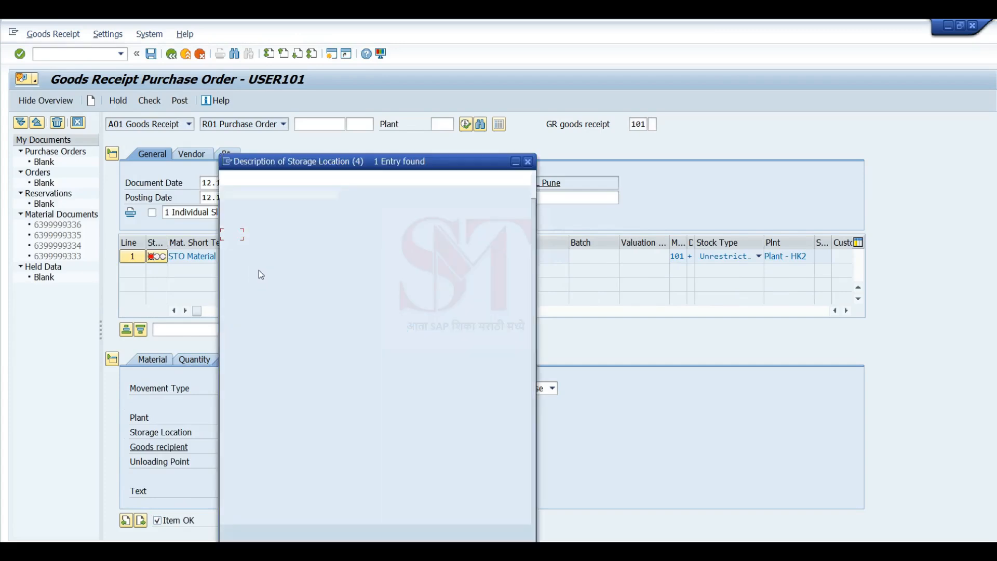
double_click(239, 237)
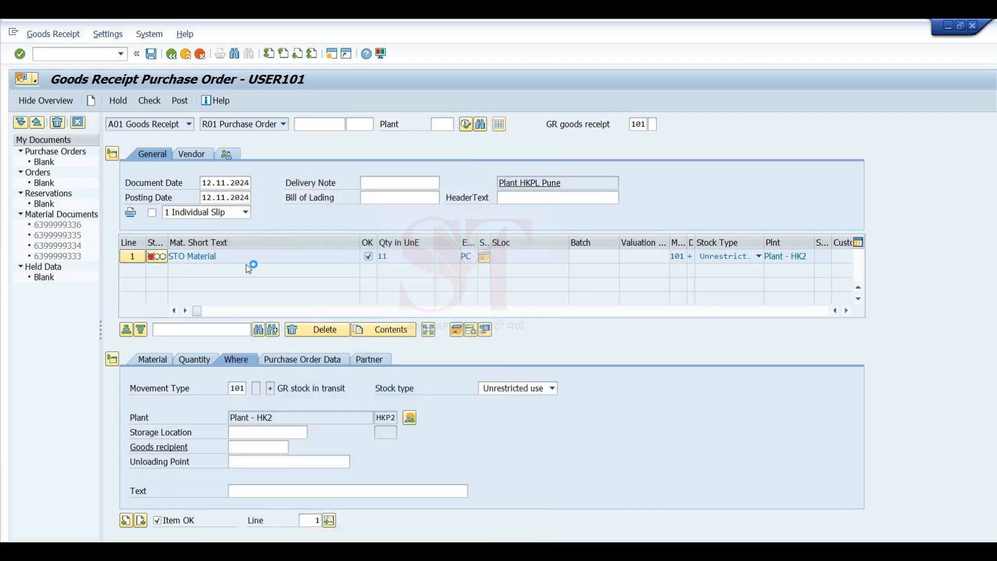
left_click(154, 103)
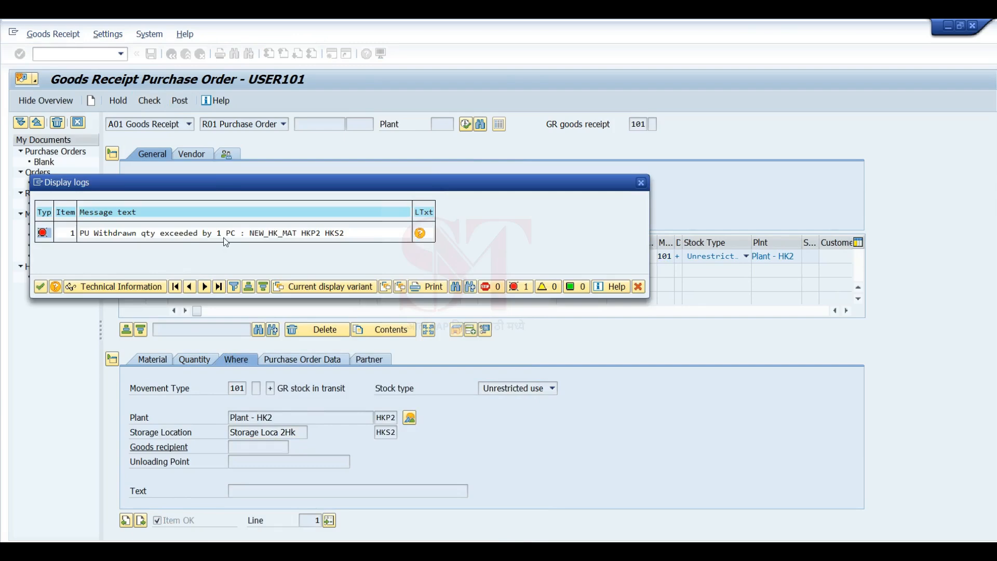
key("Escape")
Set the item's quantity in unit of entry to 10, then check and post the goods receipt
left_click(197, 359)
left_click_drag(253, 393, 108, 394)
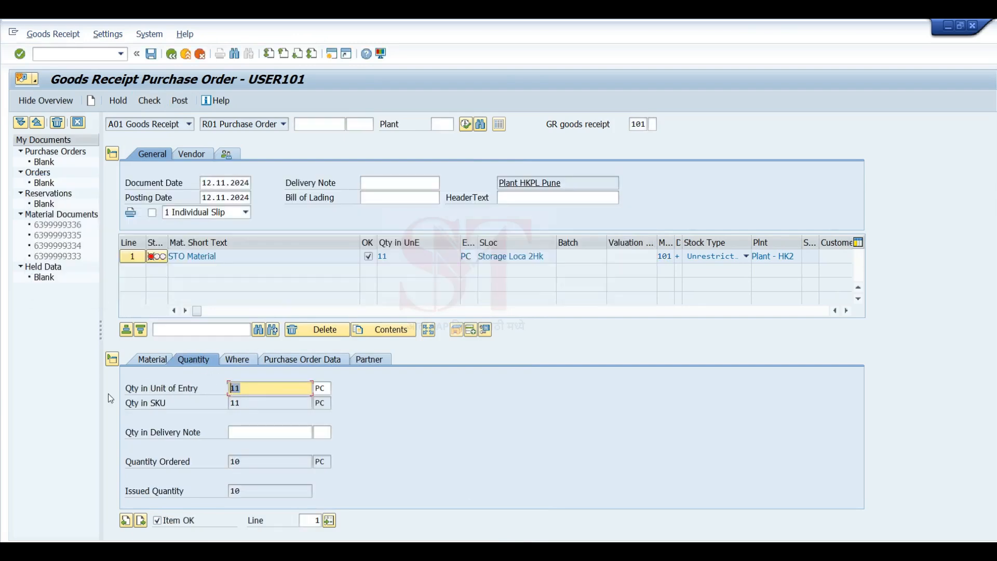
type("10")
key("Return")
left_click(152, 101)
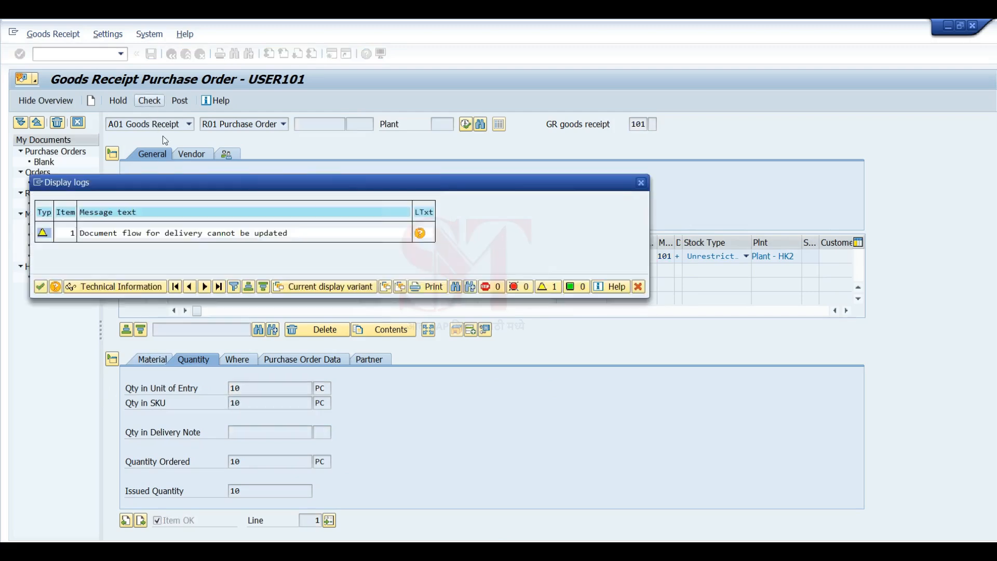
key("Return")
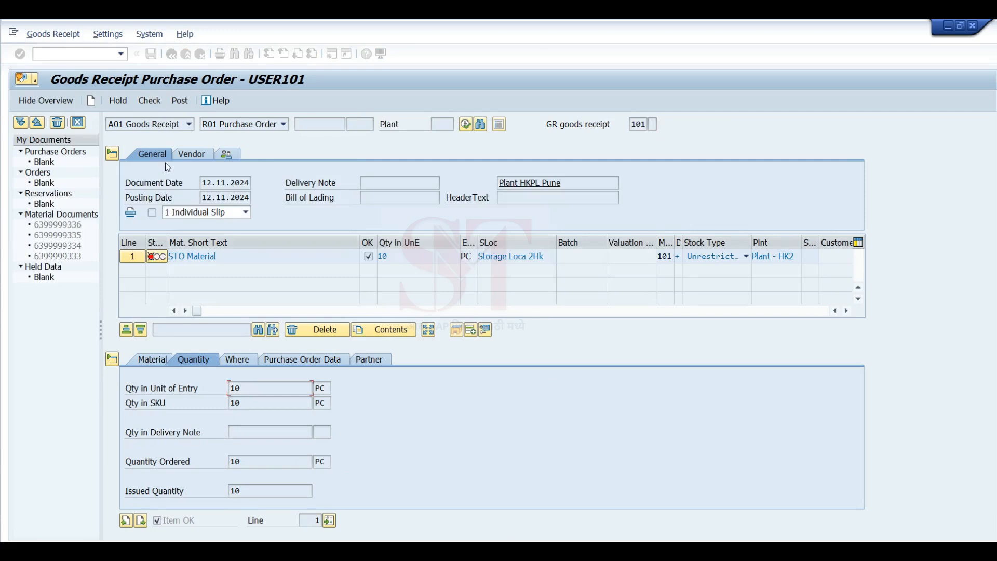
left_click(179, 103)
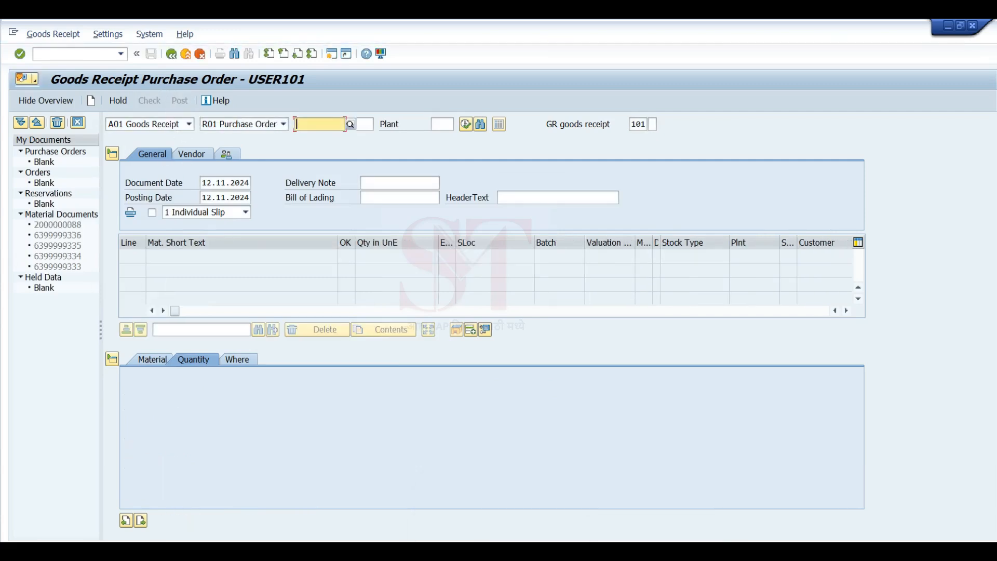
Return to the stock transport order, reload it and check the 101 goods receipt entry in its purchase order history
left_click(677, 551)
left_click(653, 520)
left_click(160, 101)
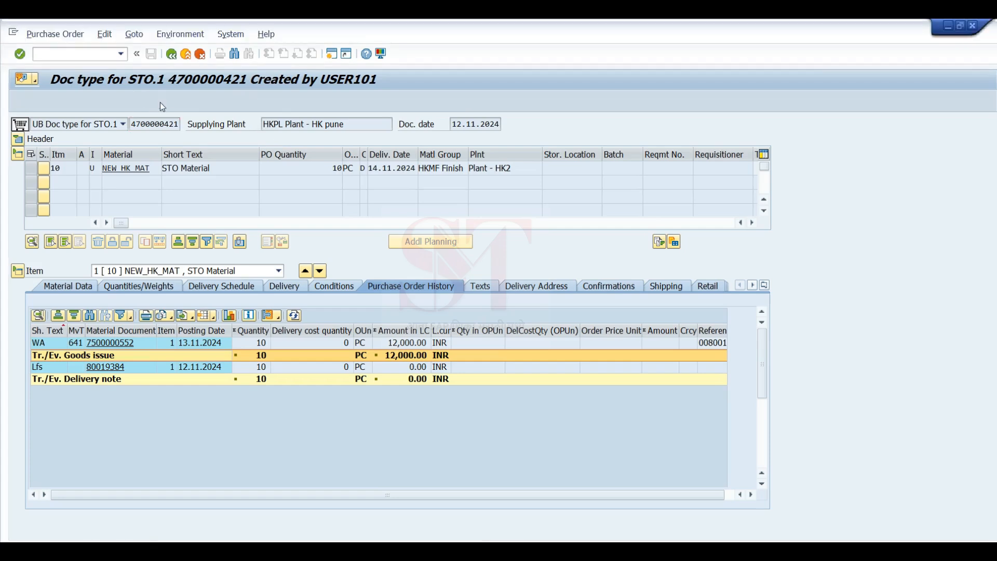
left_click(174, 258)
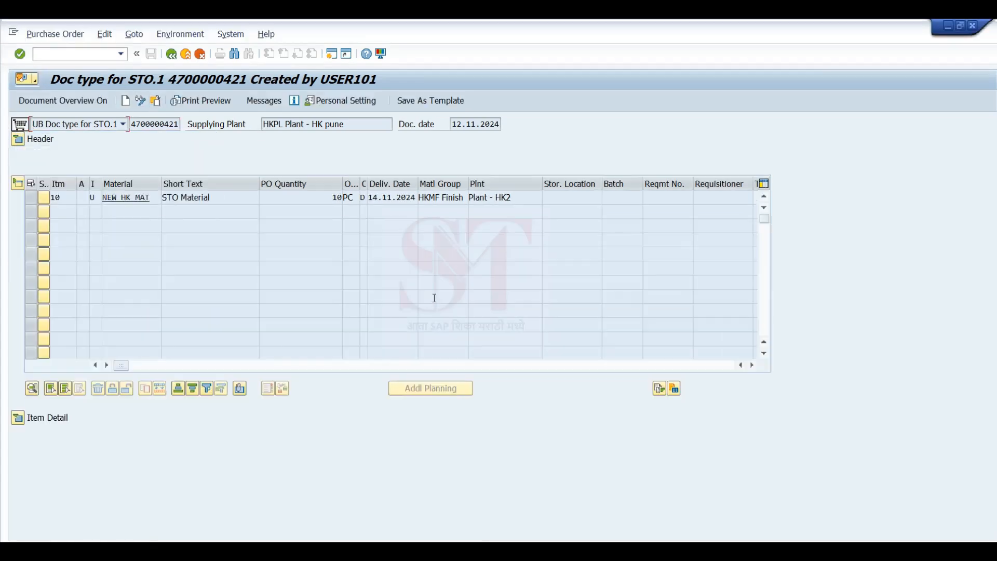
left_click(18, 418)
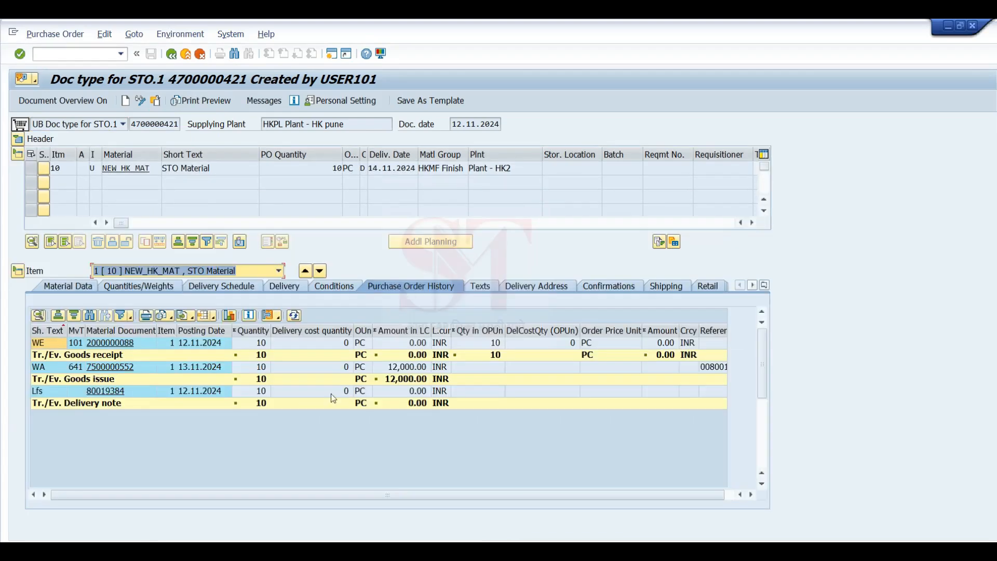
left_click(76, 343)
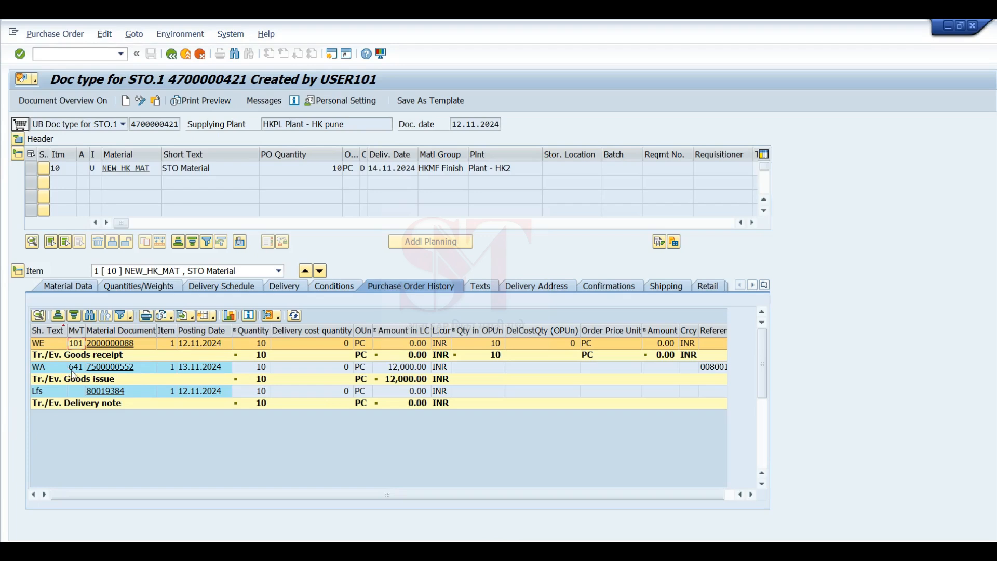
Examine the 641 goods issue and 101 goods receipt movement types in the item's purchase order history
left_click(71, 368)
left_click(71, 345)
Switch to the NEW_HK_MAT stock overview, refresh it and compare unrestricted stock in Storage Loca 2Hk (HKS2) and supplying plant HKPL
left_click(721, 519)
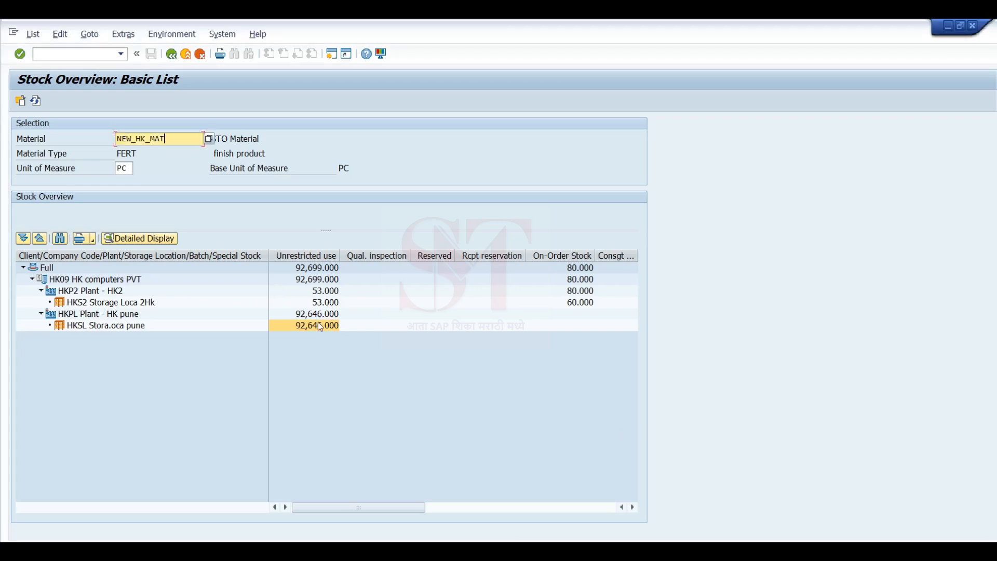
left_click(35, 102)
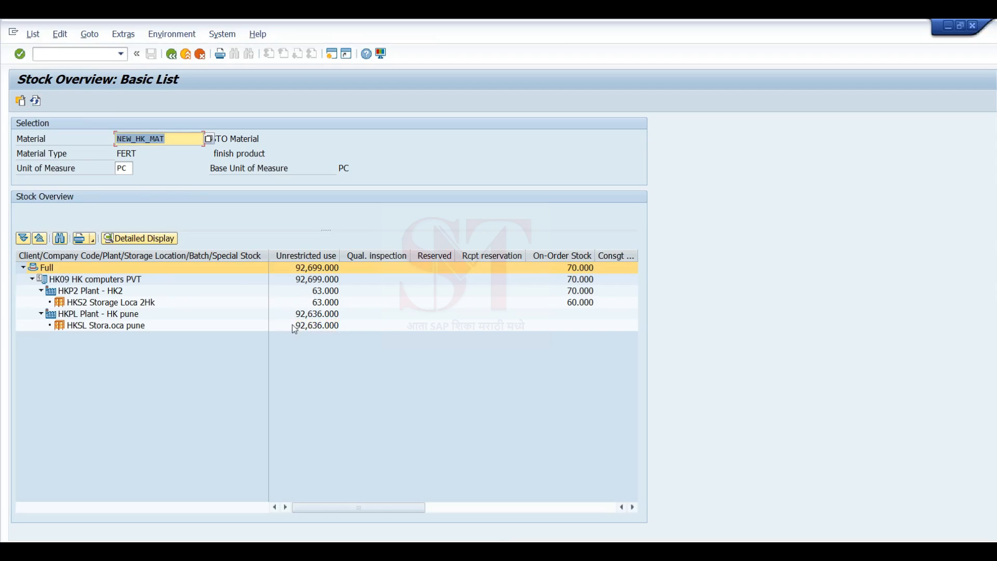
left_click(328, 303)
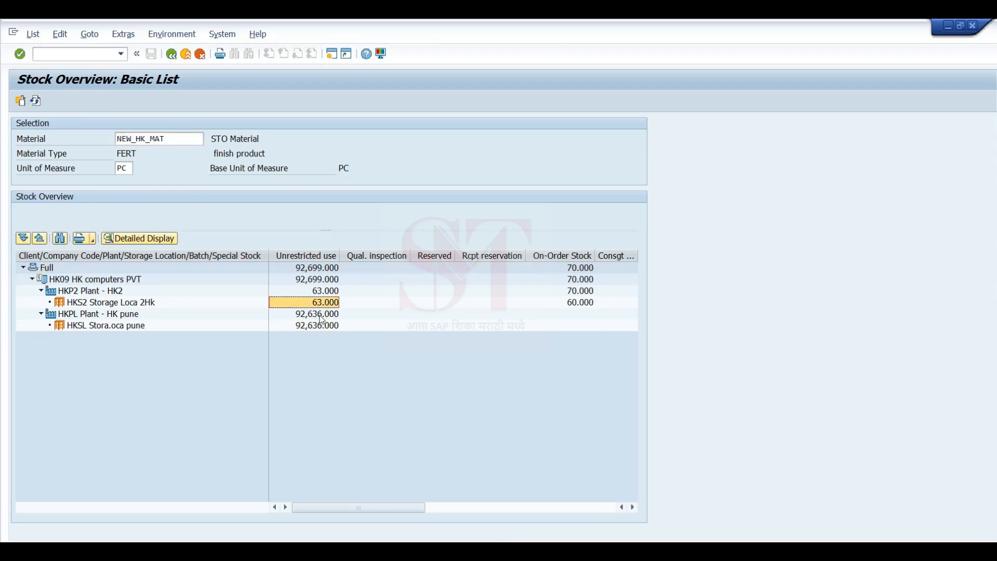
left_click(321, 315)
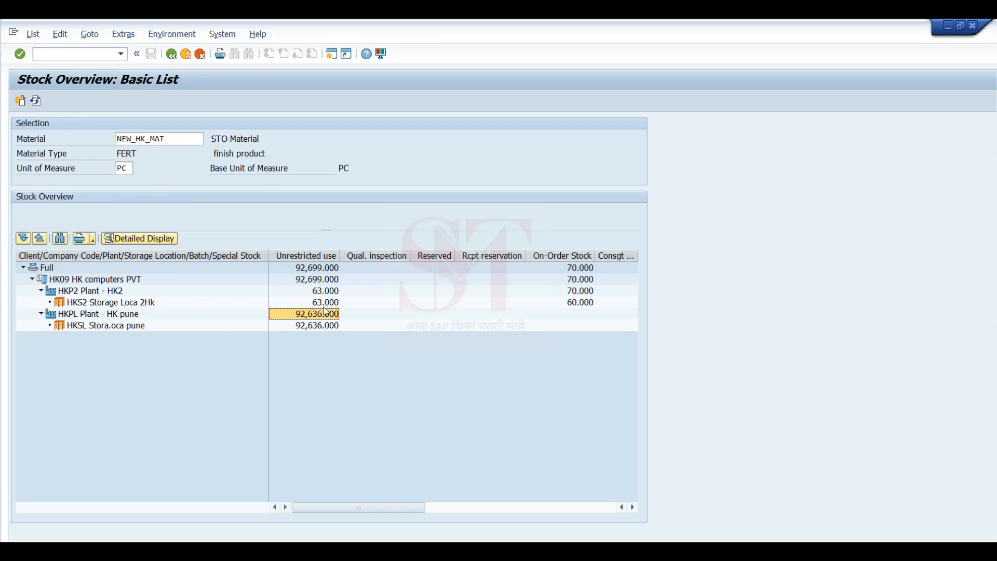
left_click(324, 304)
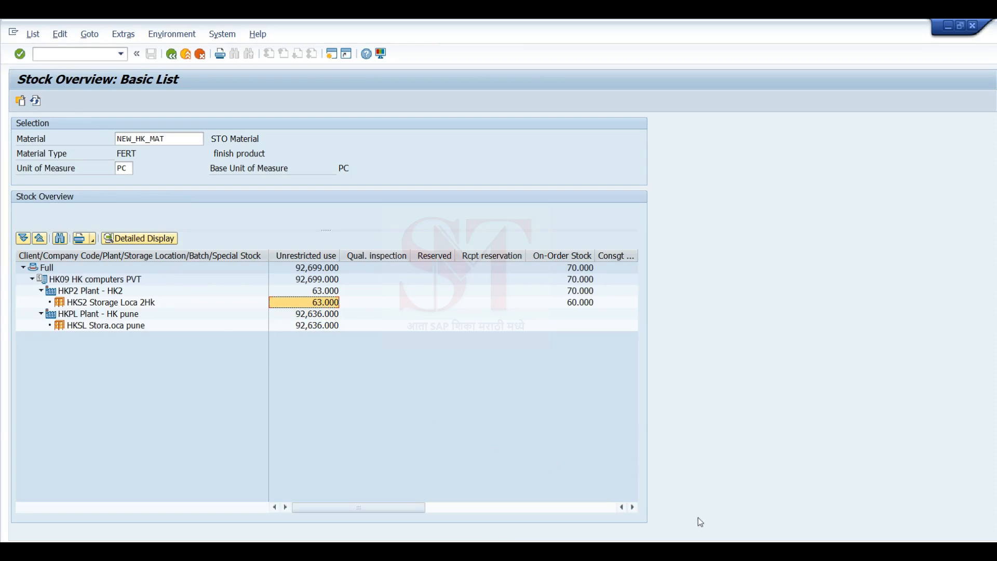
Switch to the Excel sheet with the stock transport order notes and review the list of STO scenarios
key("alt+Tab")
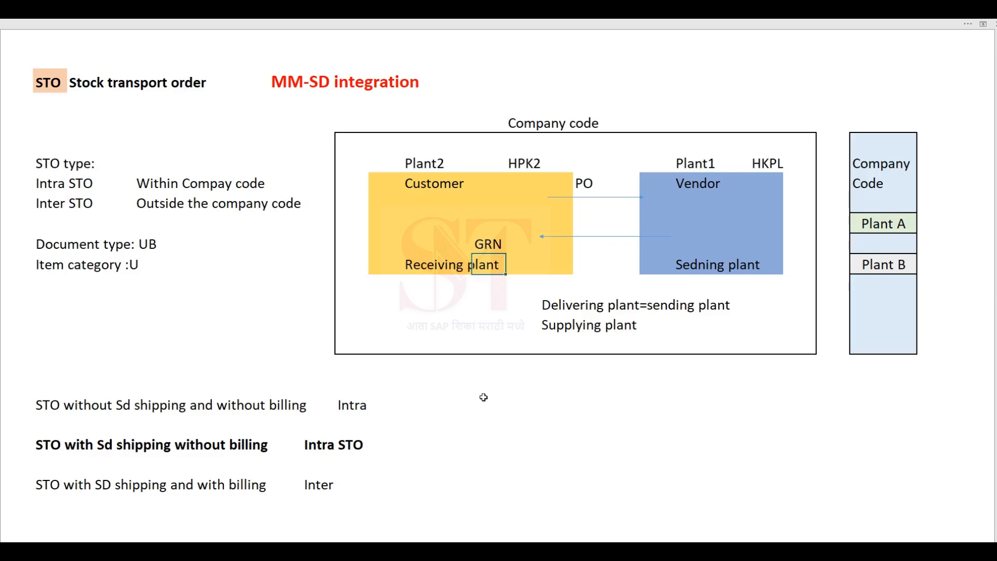
left_click(489, 425)
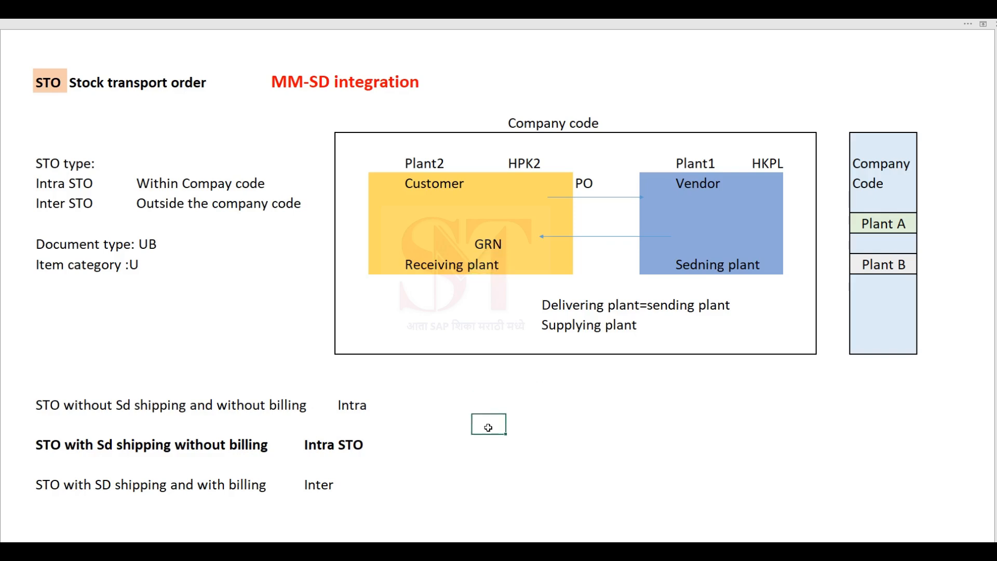